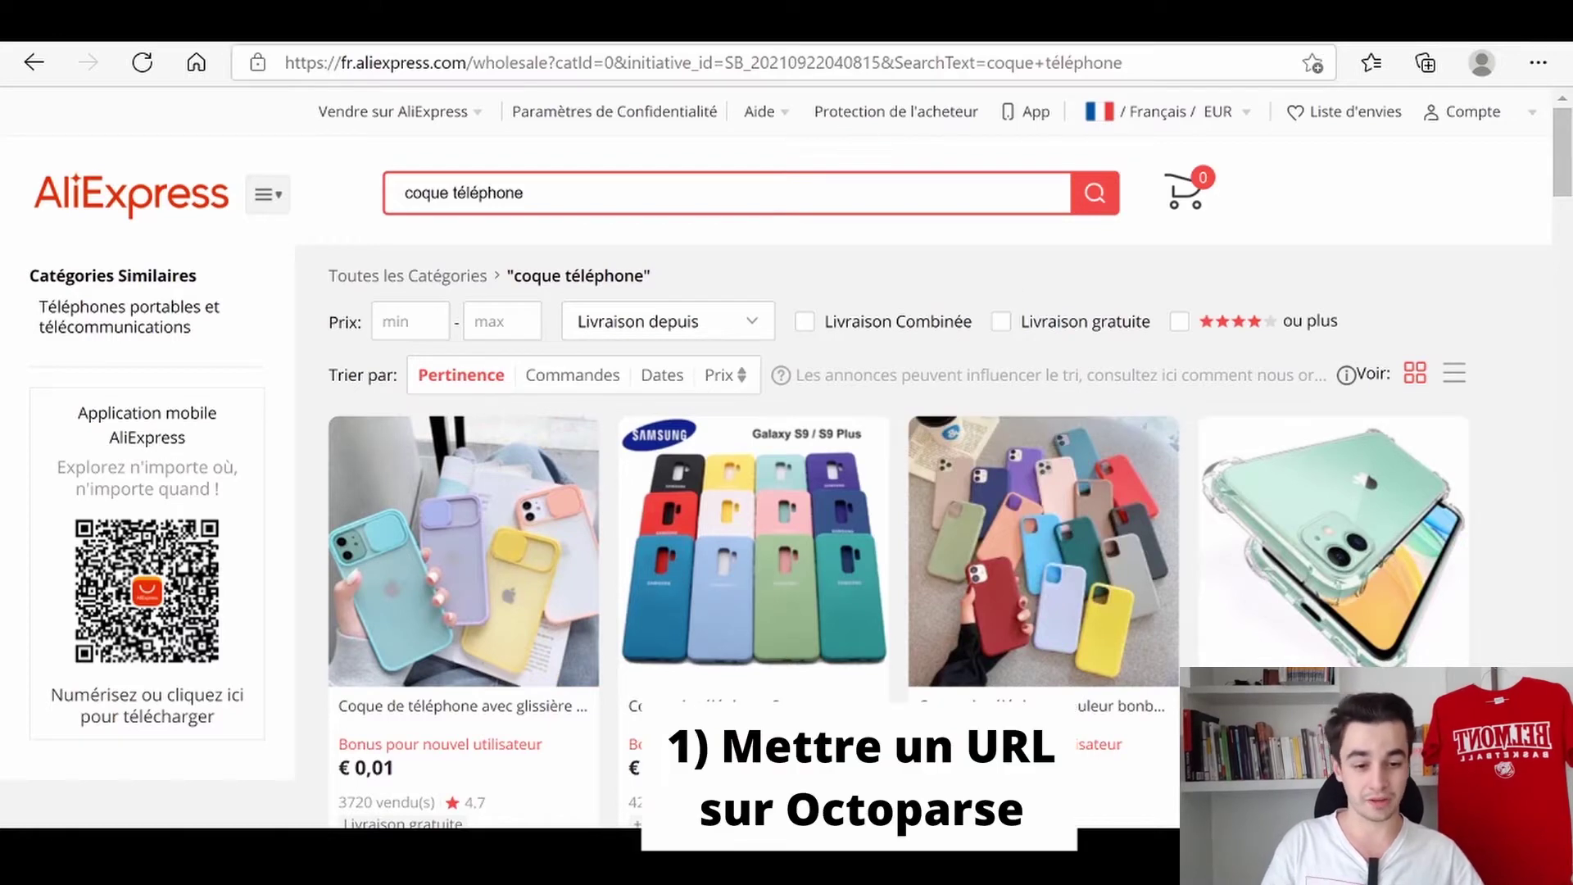
# - Copy the AliExpress "coque téléphone" search results URL and start a new Octoparse task with it
pyautogui.click(854, 59)
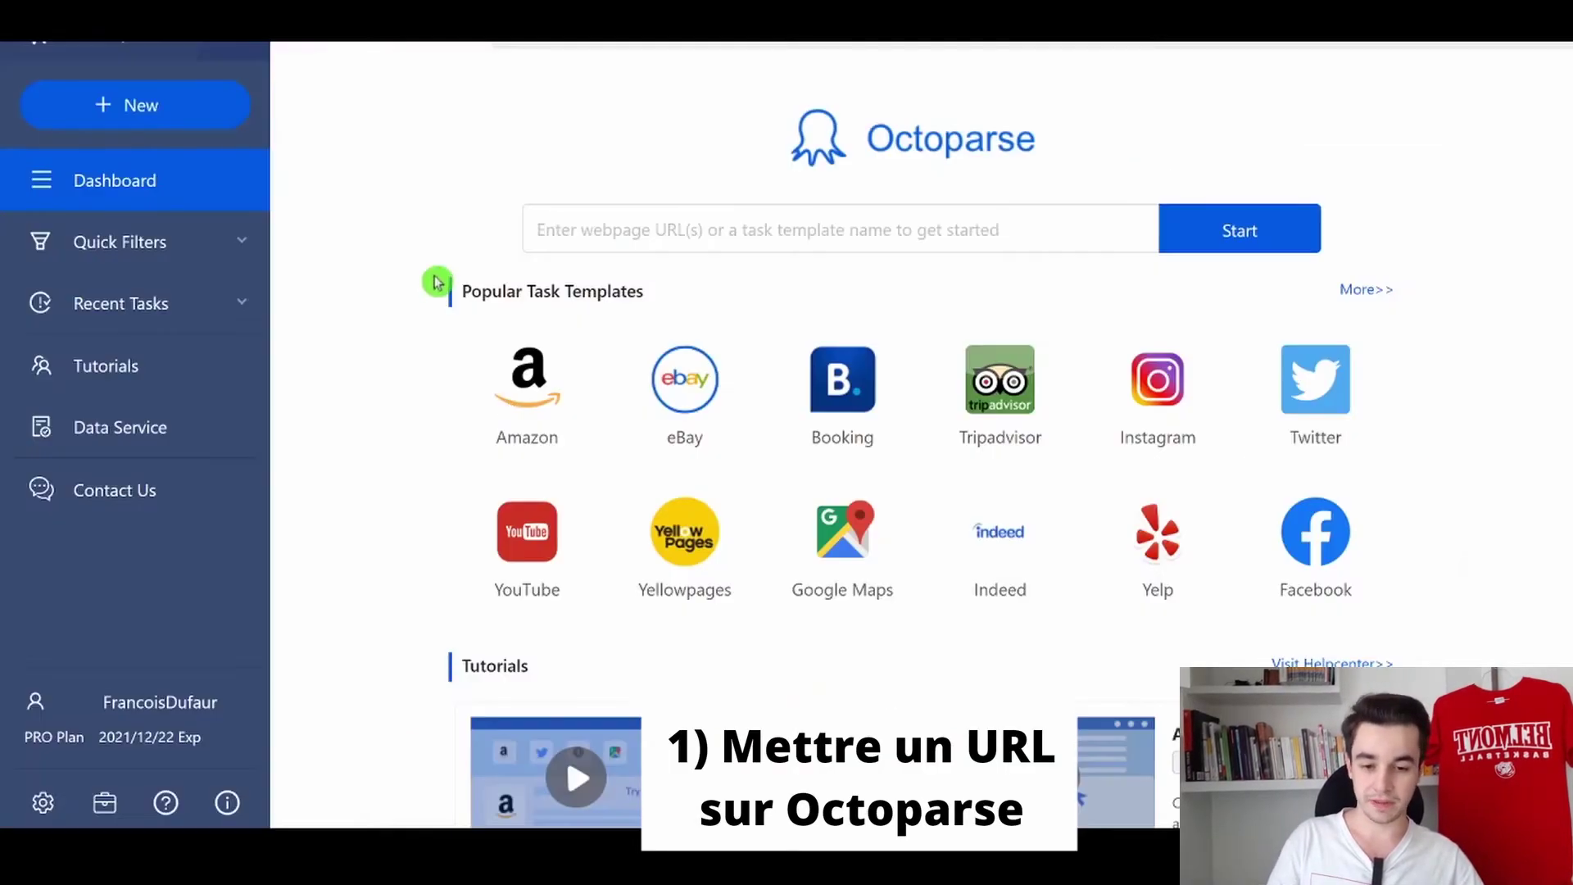
pyautogui.hotkey('ctrl', 'v')
pyautogui.click(1306, 229)
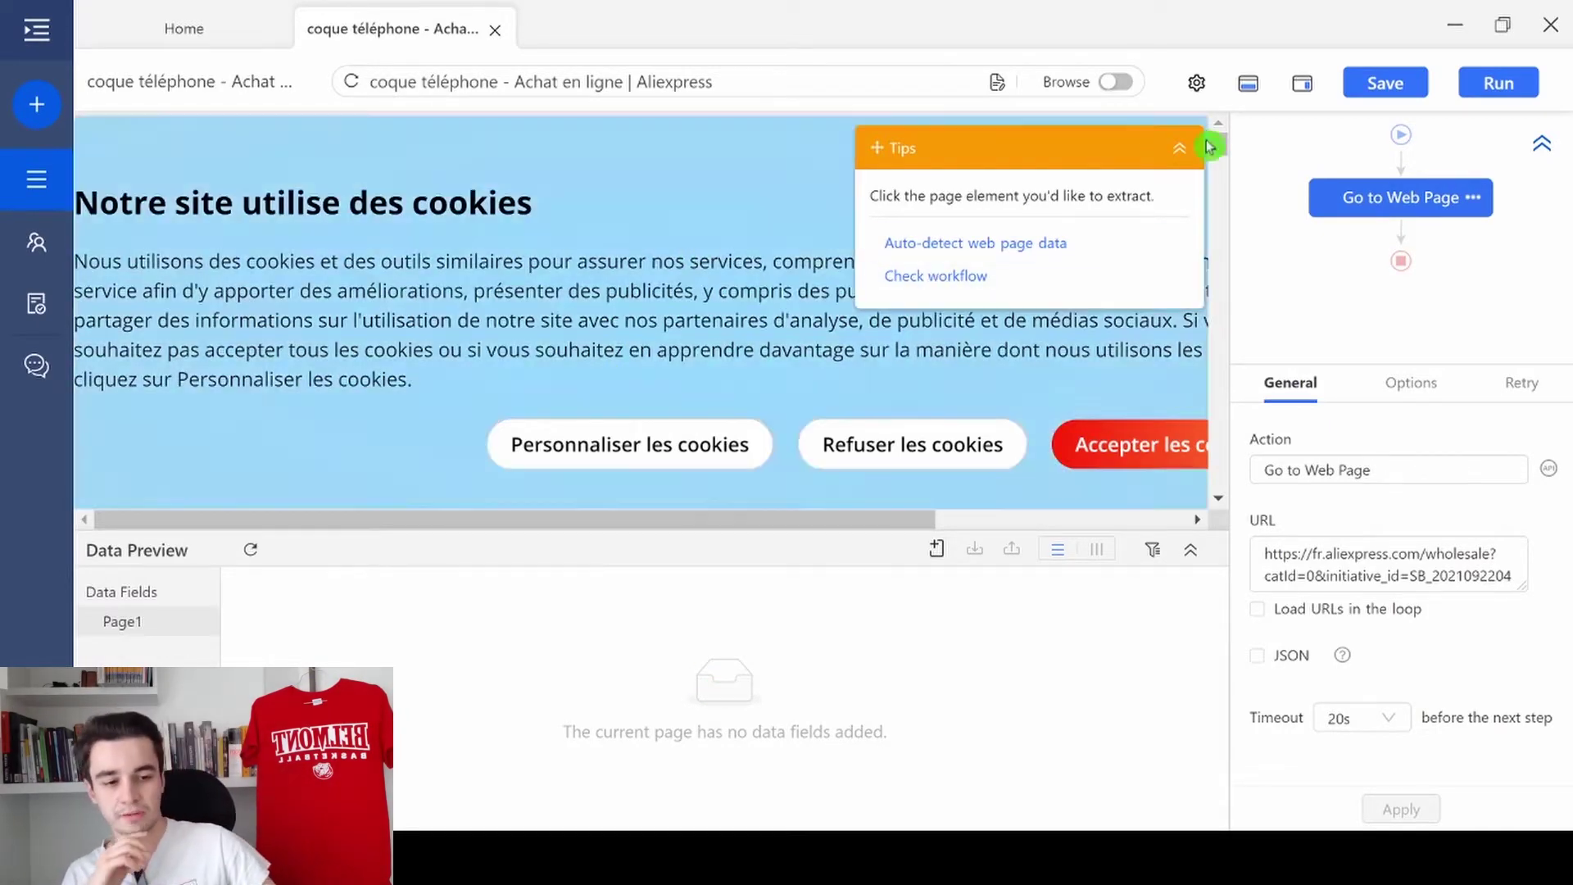
# - Collapse the tips, turn on browse mode and accept the cookies on the AliExpress page
pyautogui.click(1183, 150)
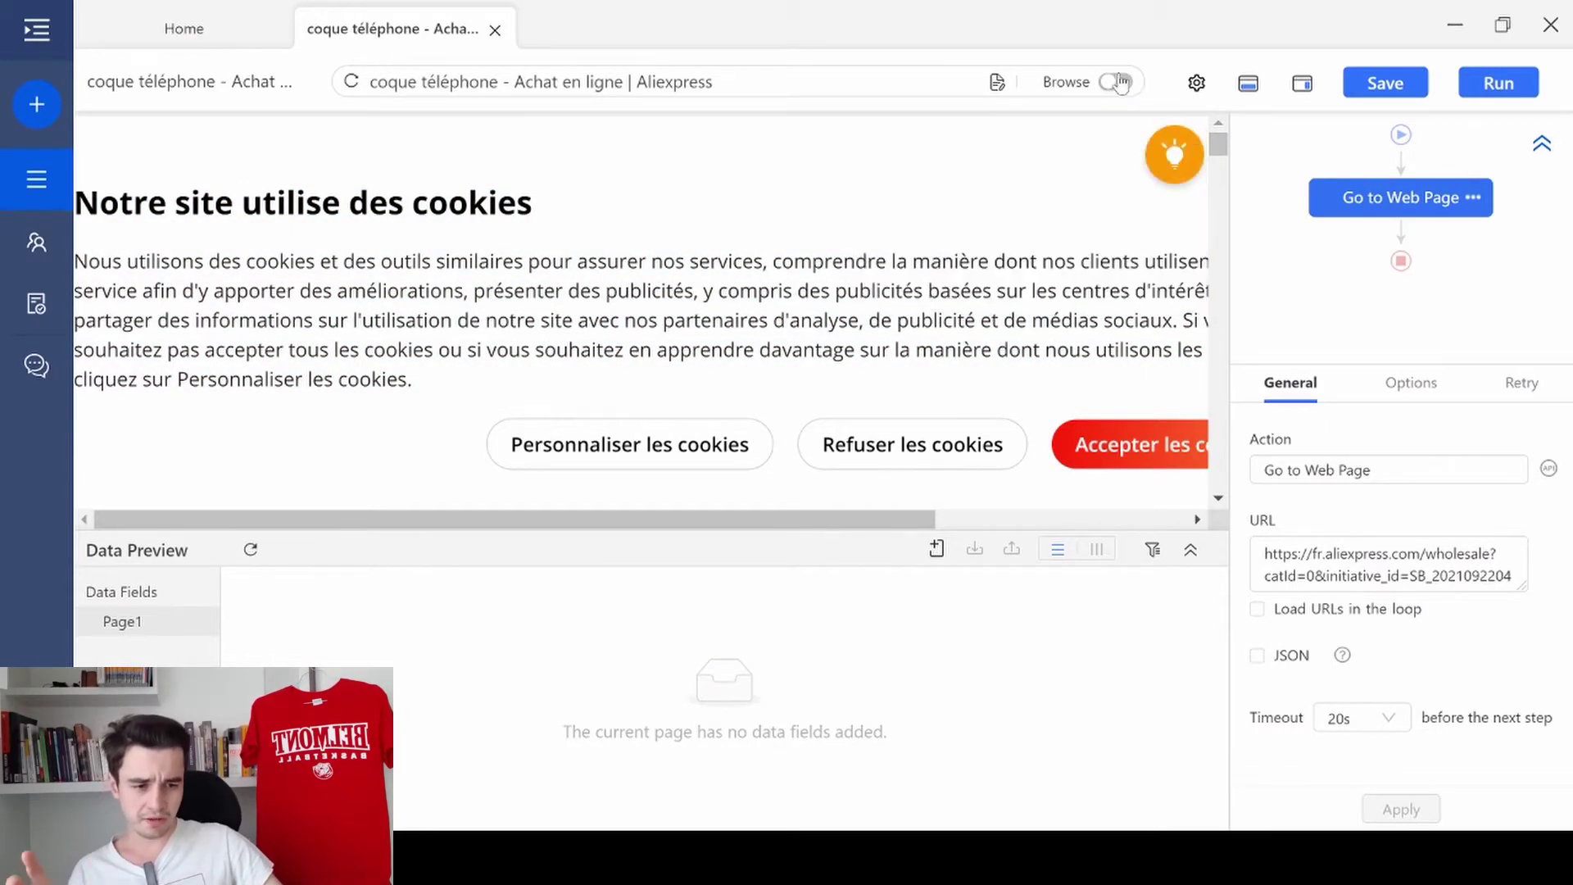
pyautogui.click(1117, 82)
pyautogui.moveTo(861, 518); pyautogui.dragTo(984, 521)
pyautogui.click(1111, 467)
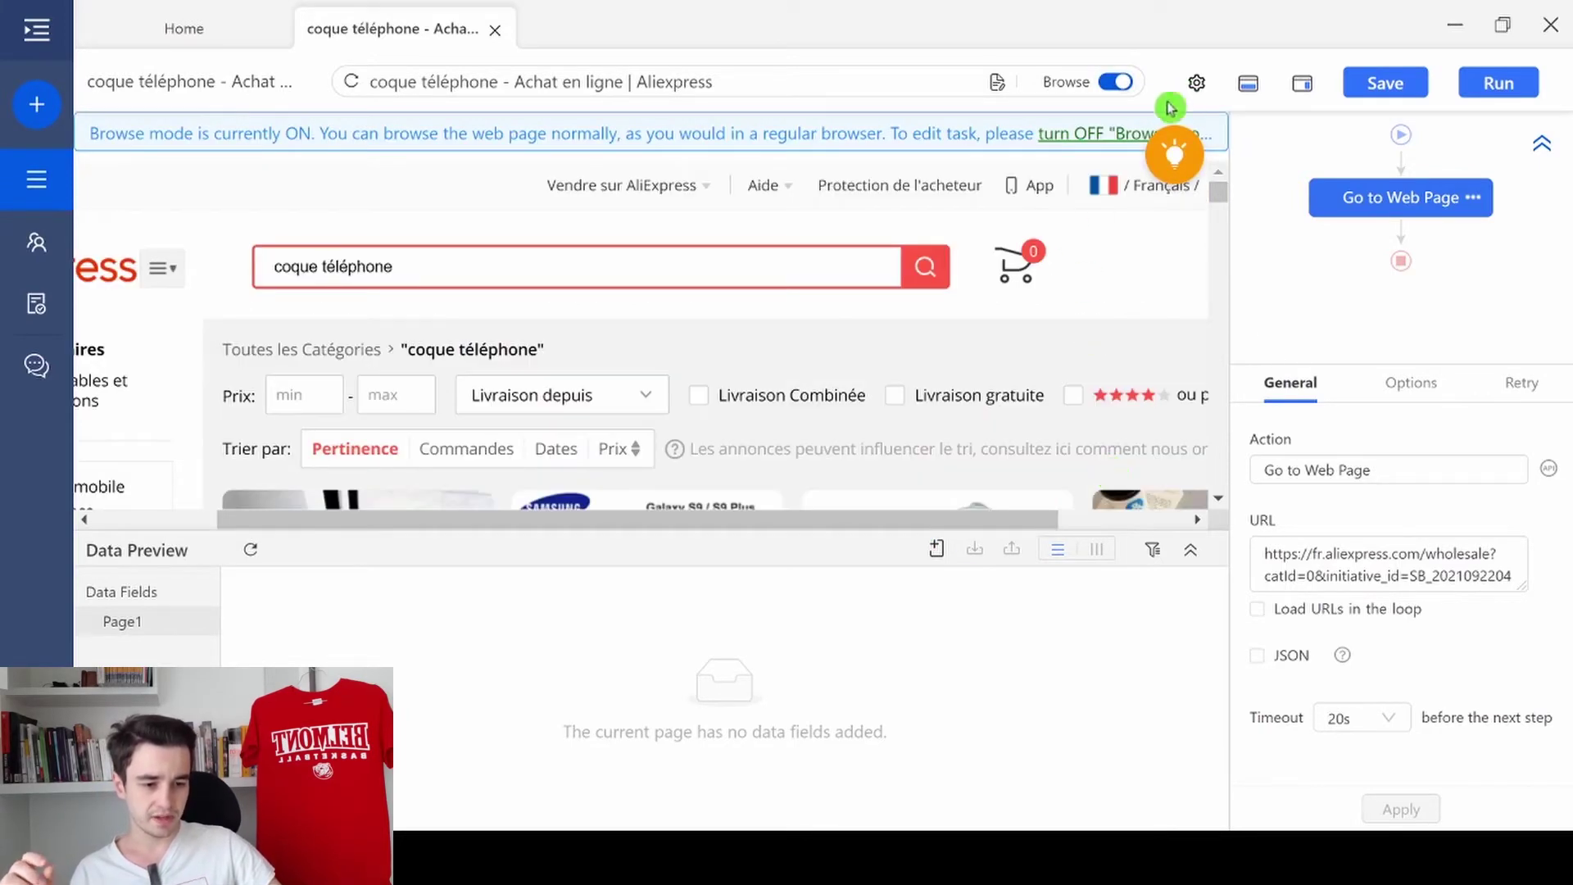
# - Make the Go to Web Page action use the cookie from the current page and apply the change
pyautogui.click(1394, 401)
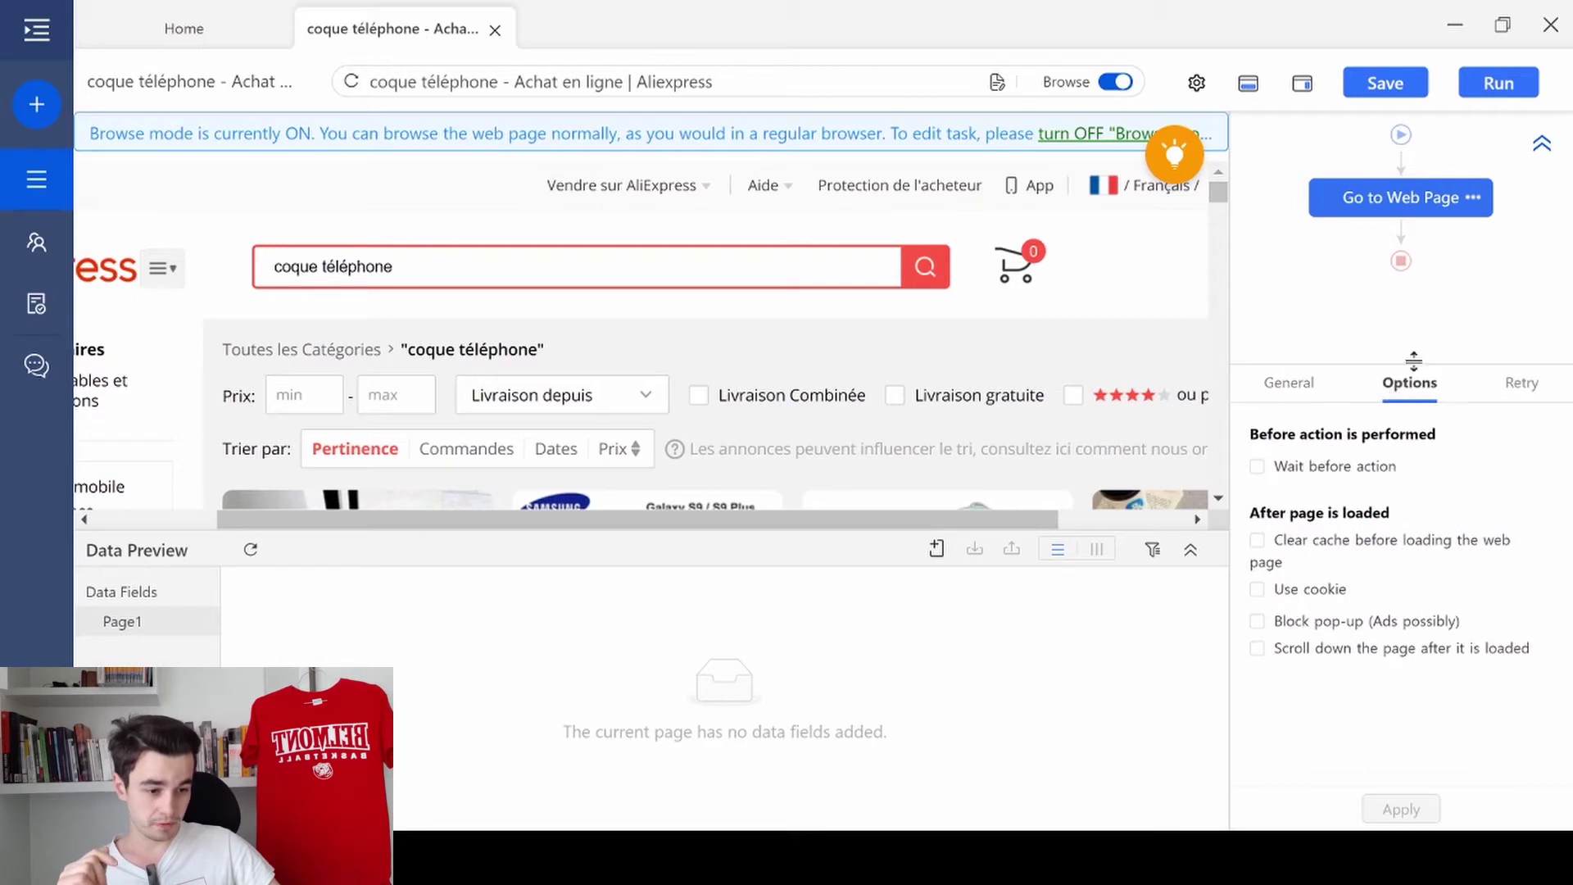
pyautogui.click(1302, 589)
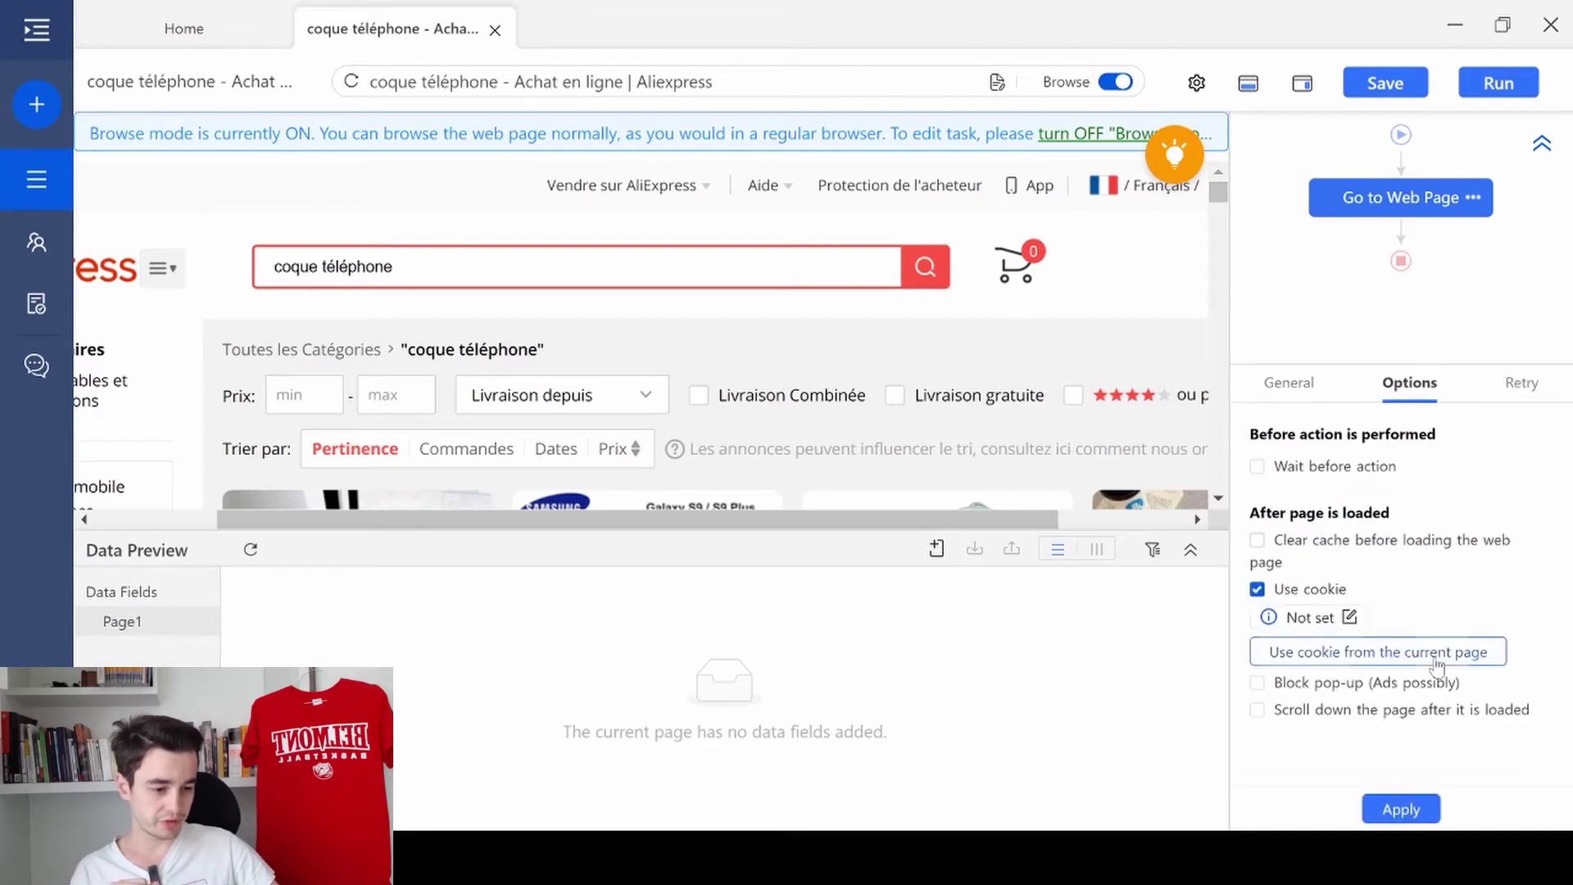
pyautogui.click(1393, 651)
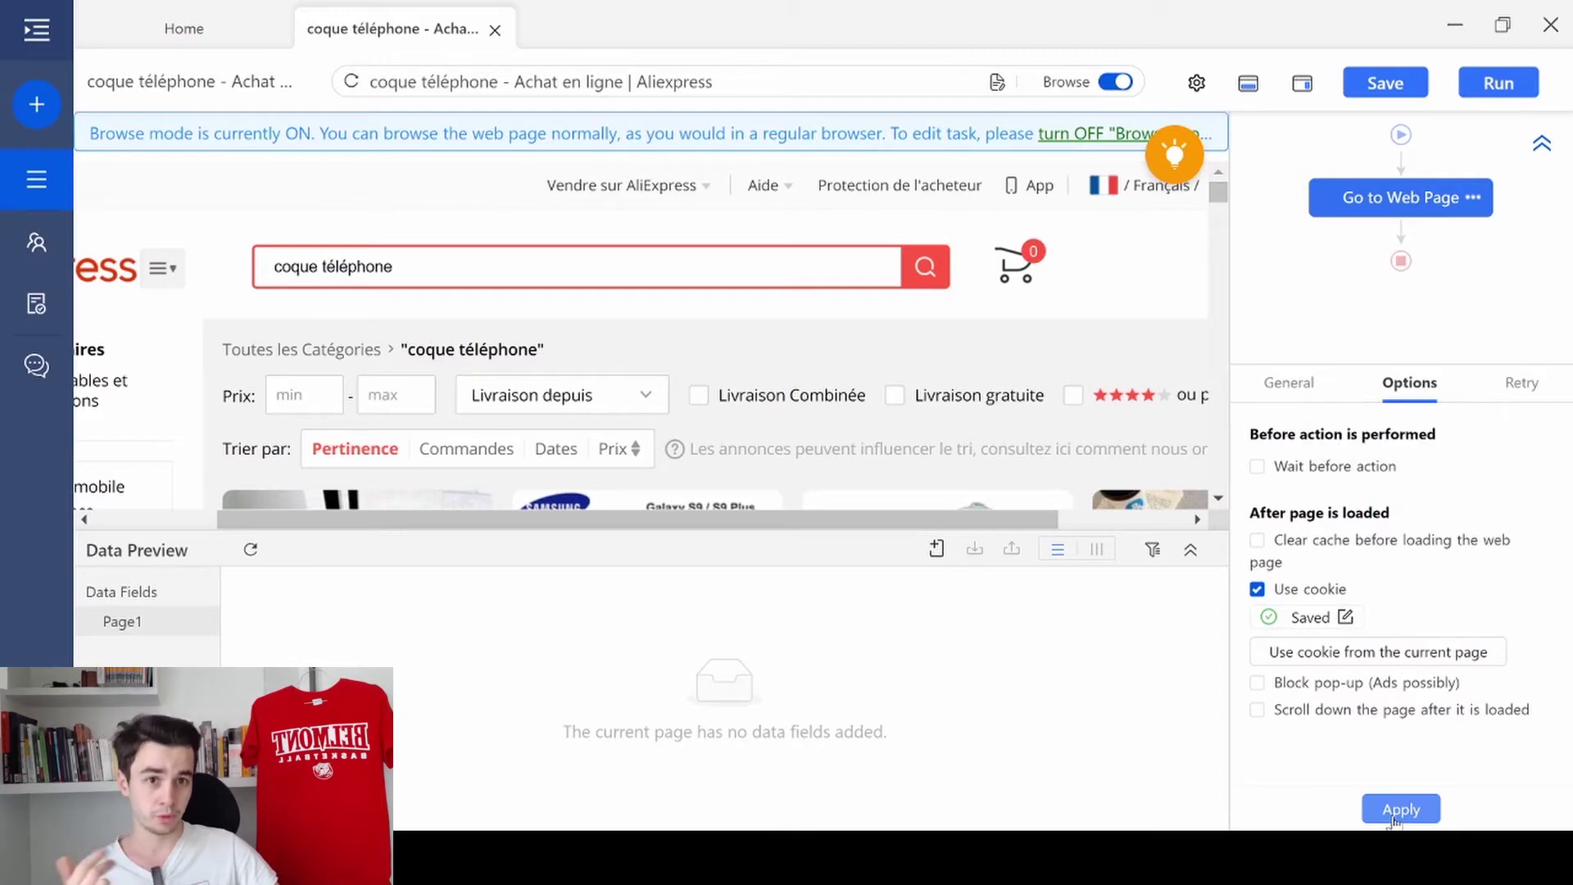
pyautogui.click(1393, 811)
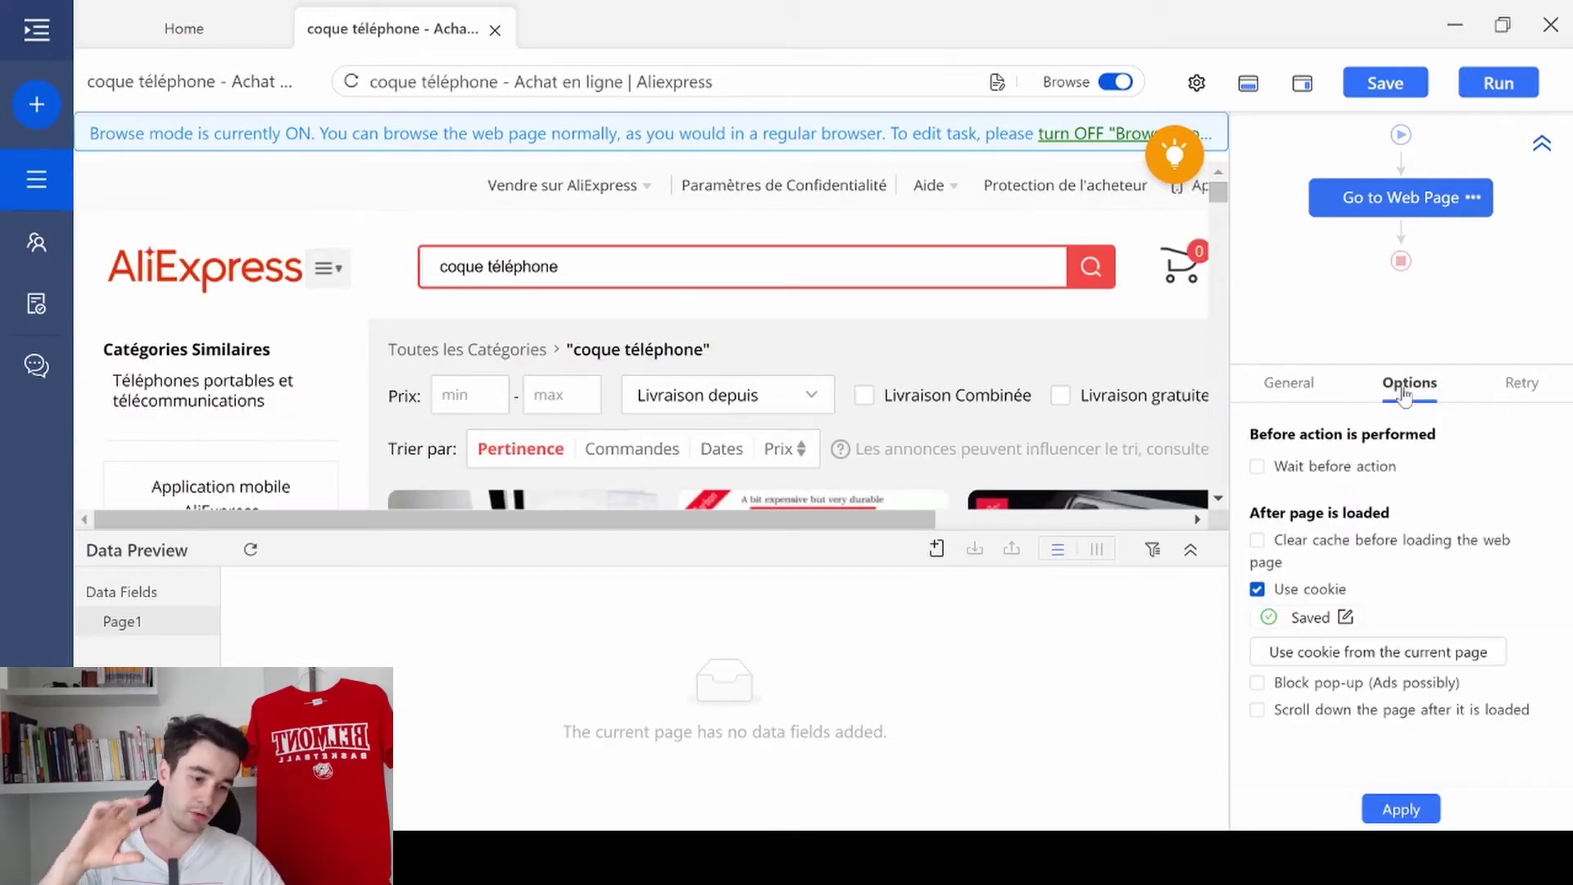
# - Set the Go to Web Page action's timeout to 120s and apply it
pyautogui.click(1300, 399)
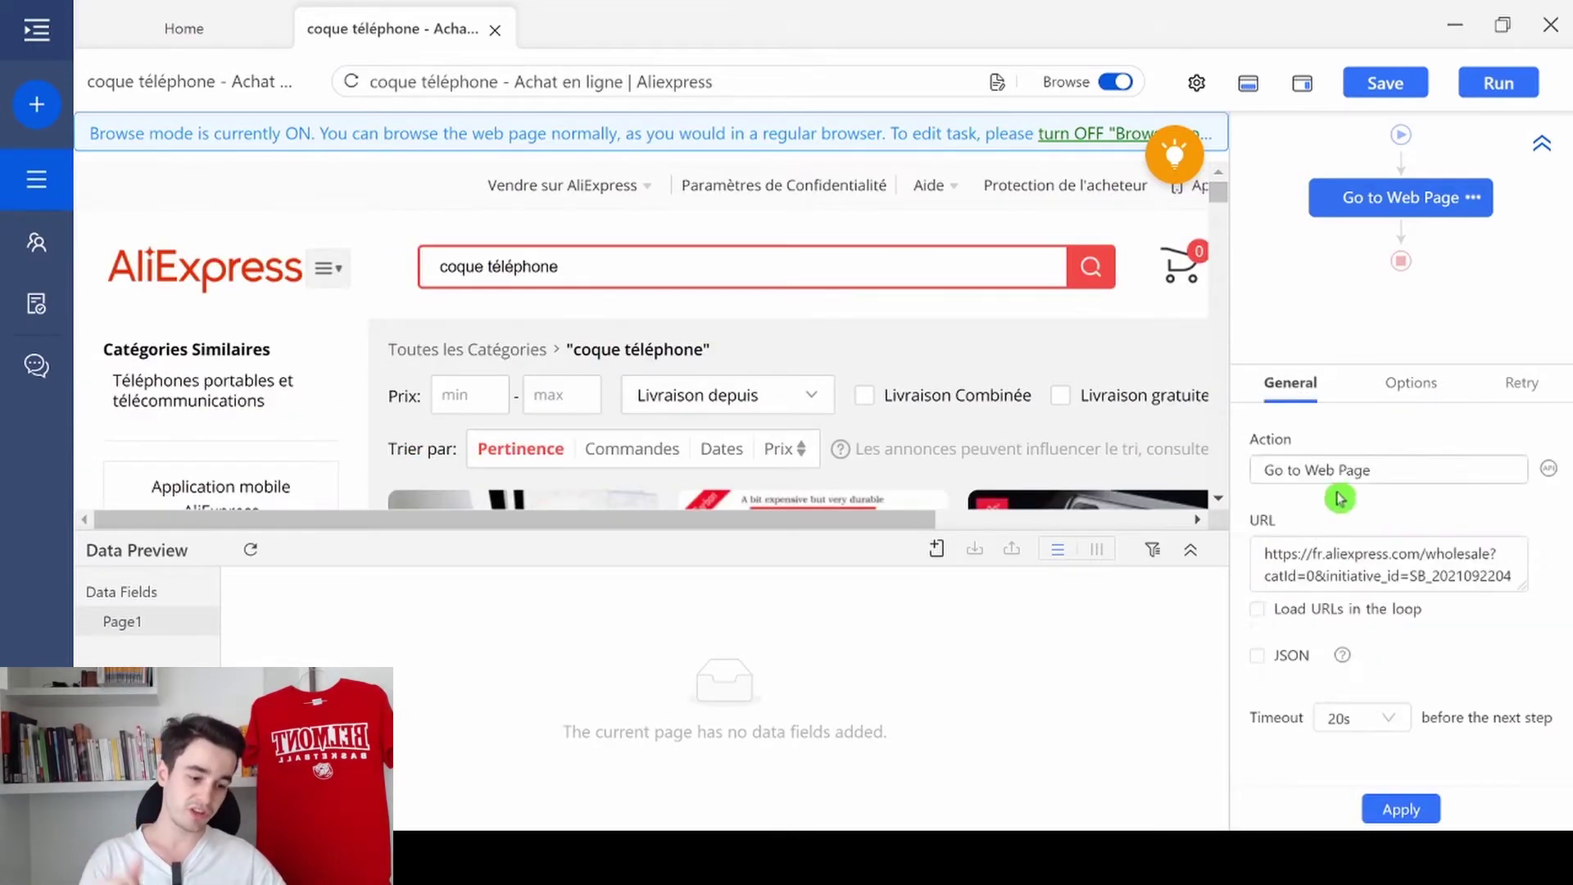
pyautogui.click(1352, 719)
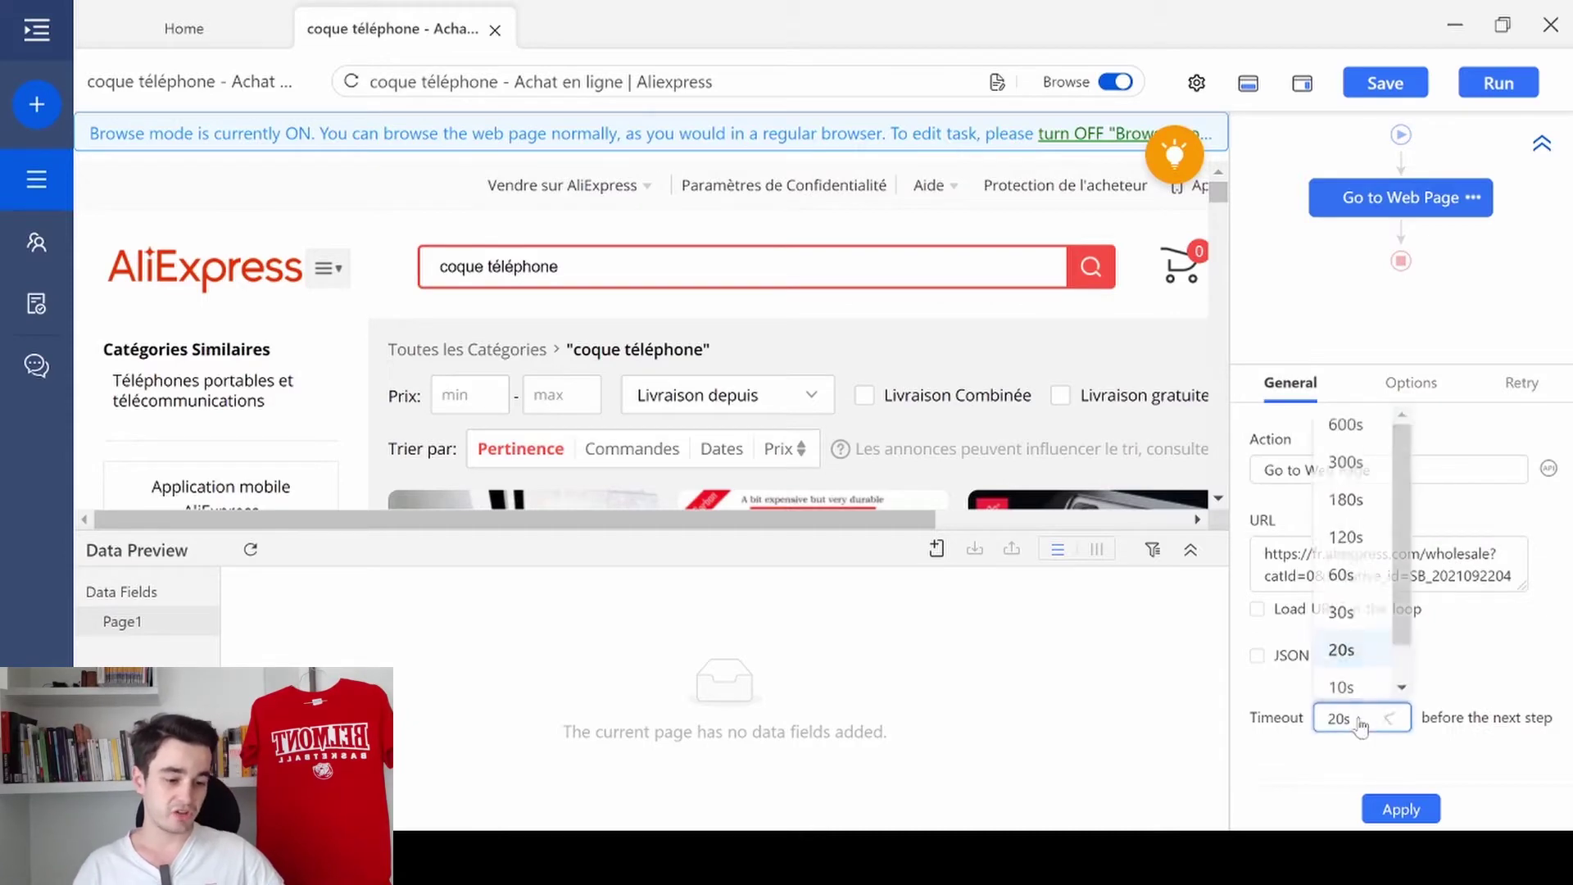
pyautogui.click(1359, 528)
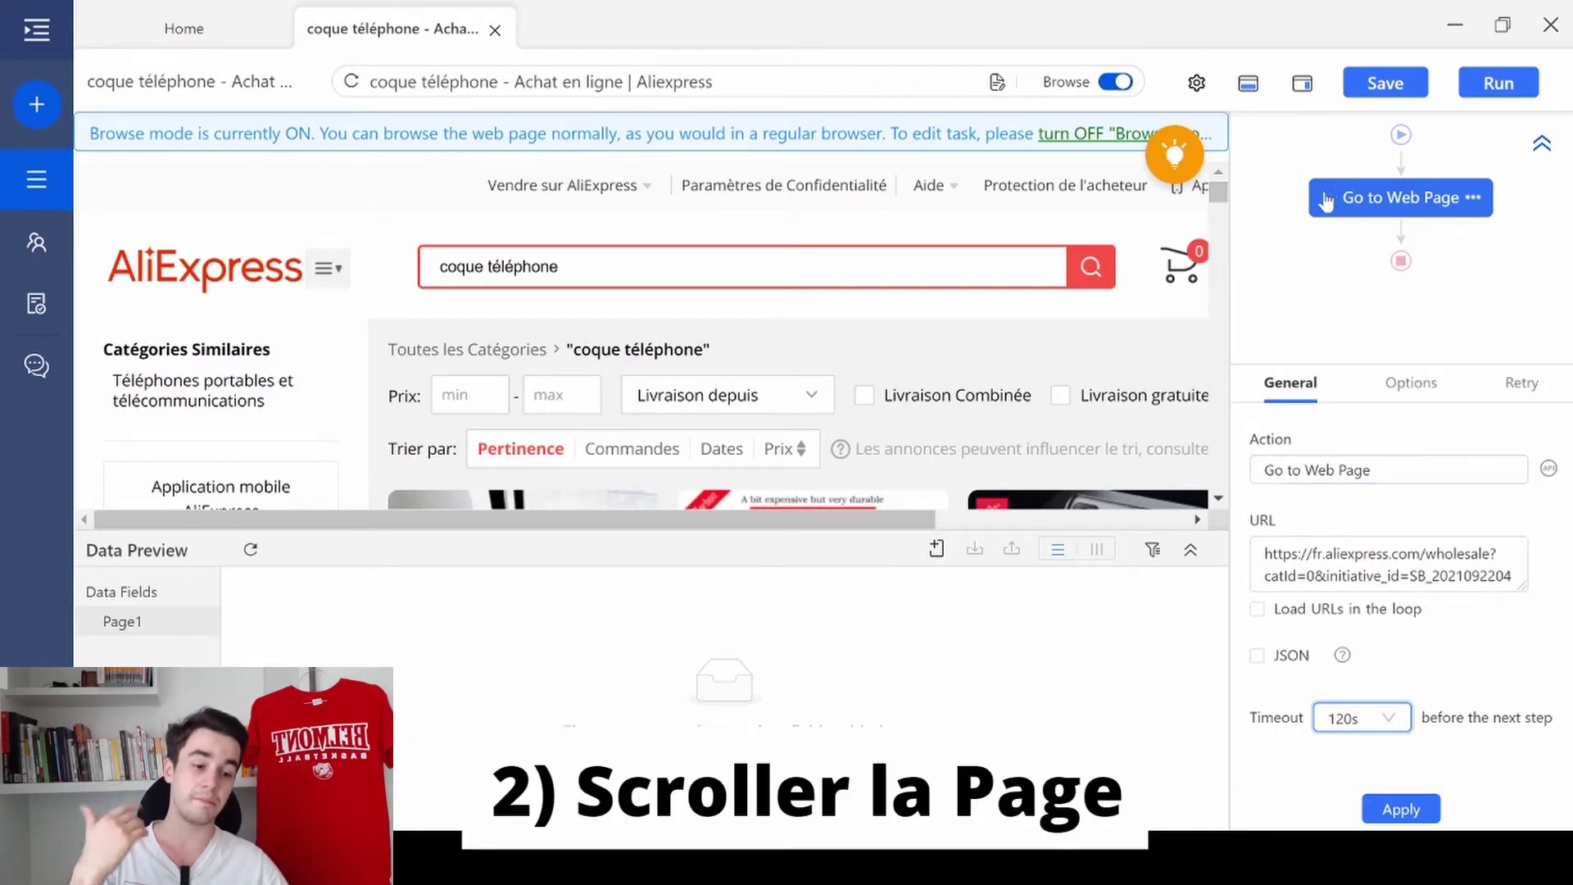
pyautogui.moveTo(1219, 193); pyautogui.dragTo(1215, 130)
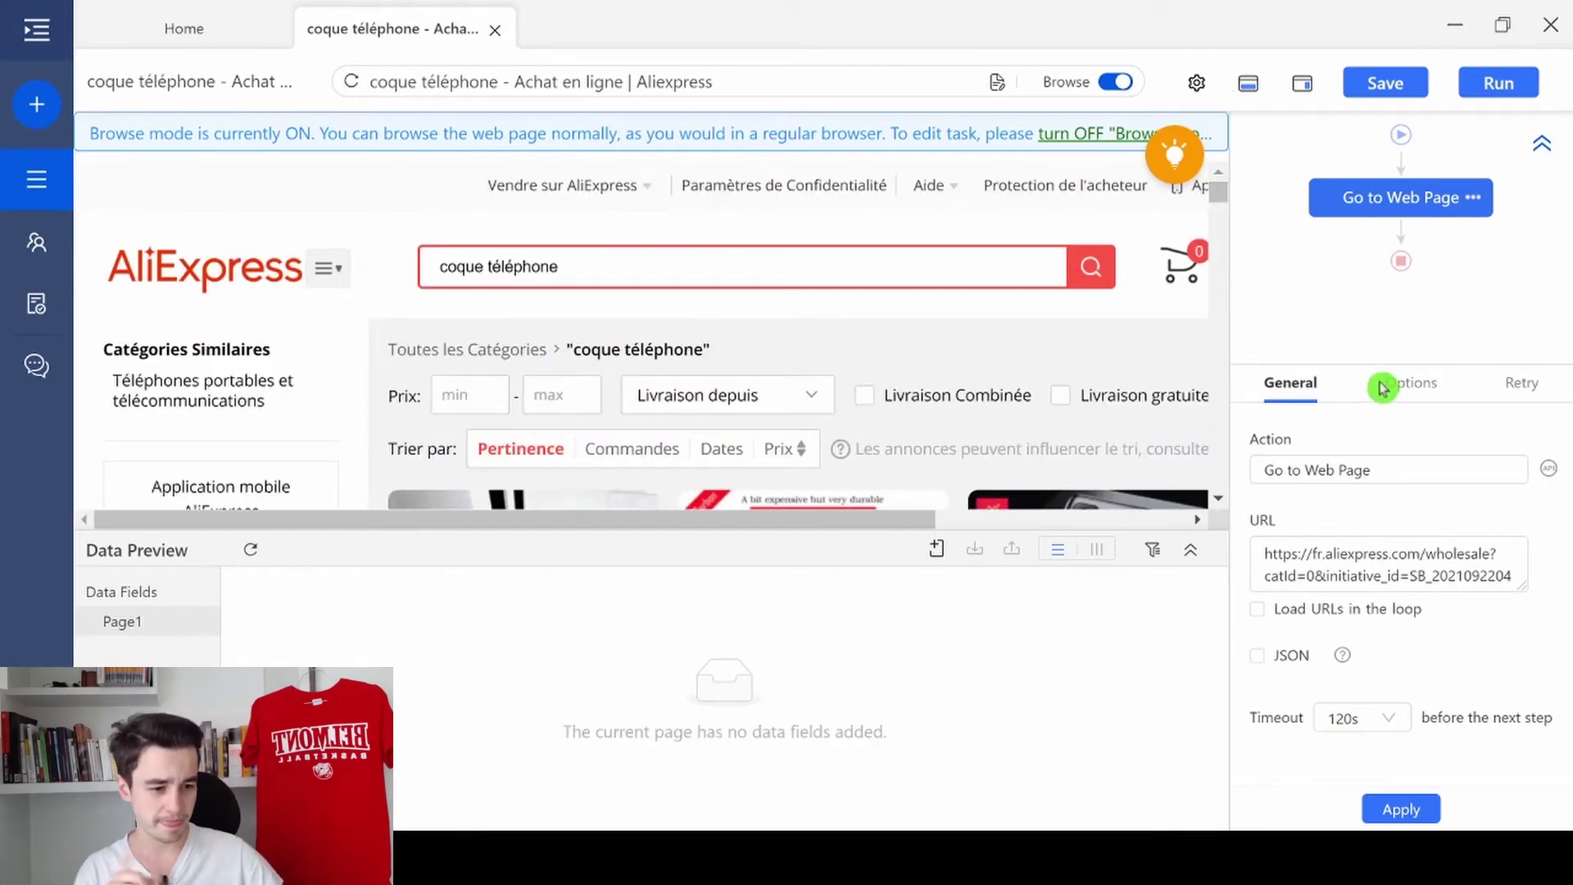
pyautogui.click(1416, 809)
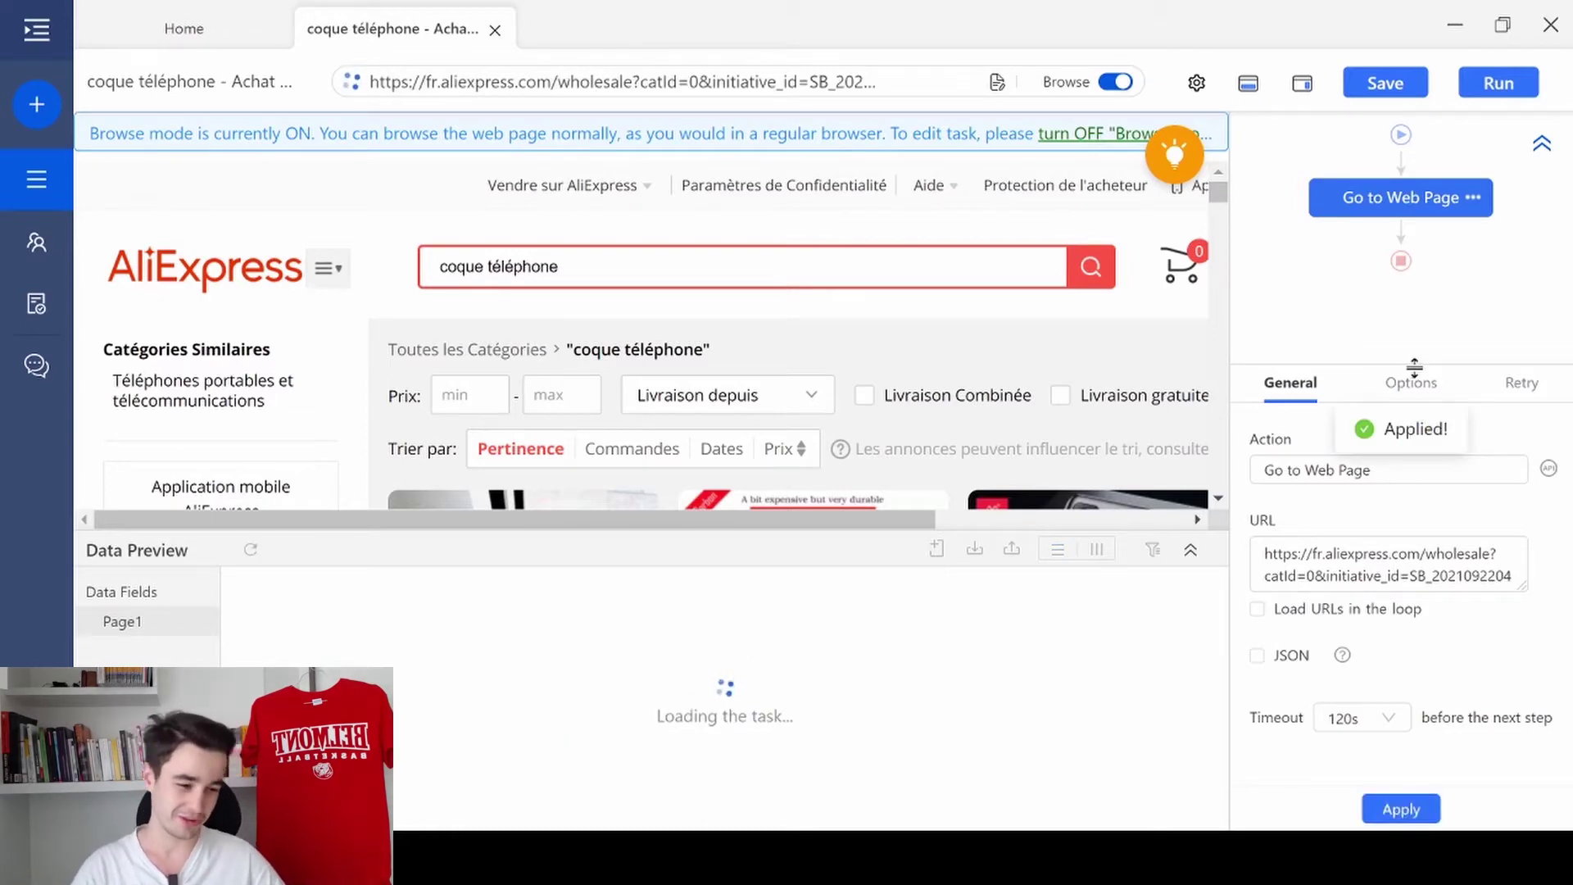
# - Make the Go to Web Page action scroll down after the page is loaded, 10 times, and apply the setting
pyautogui.click(1423, 399)
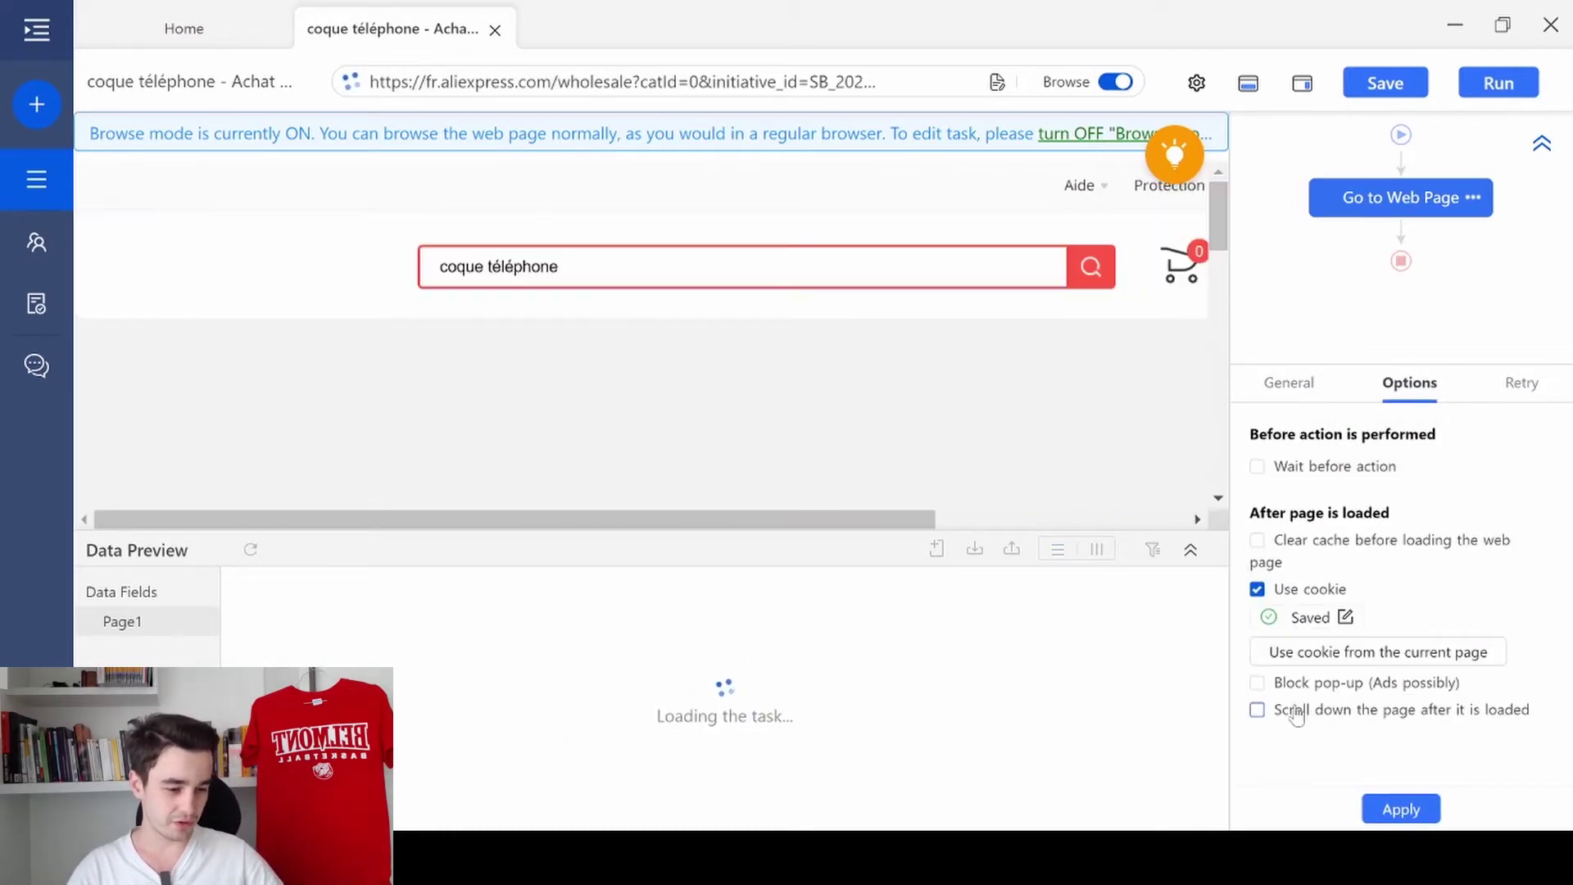
pyautogui.click(1294, 713)
pyautogui.scroll(-3, 1311, 705)
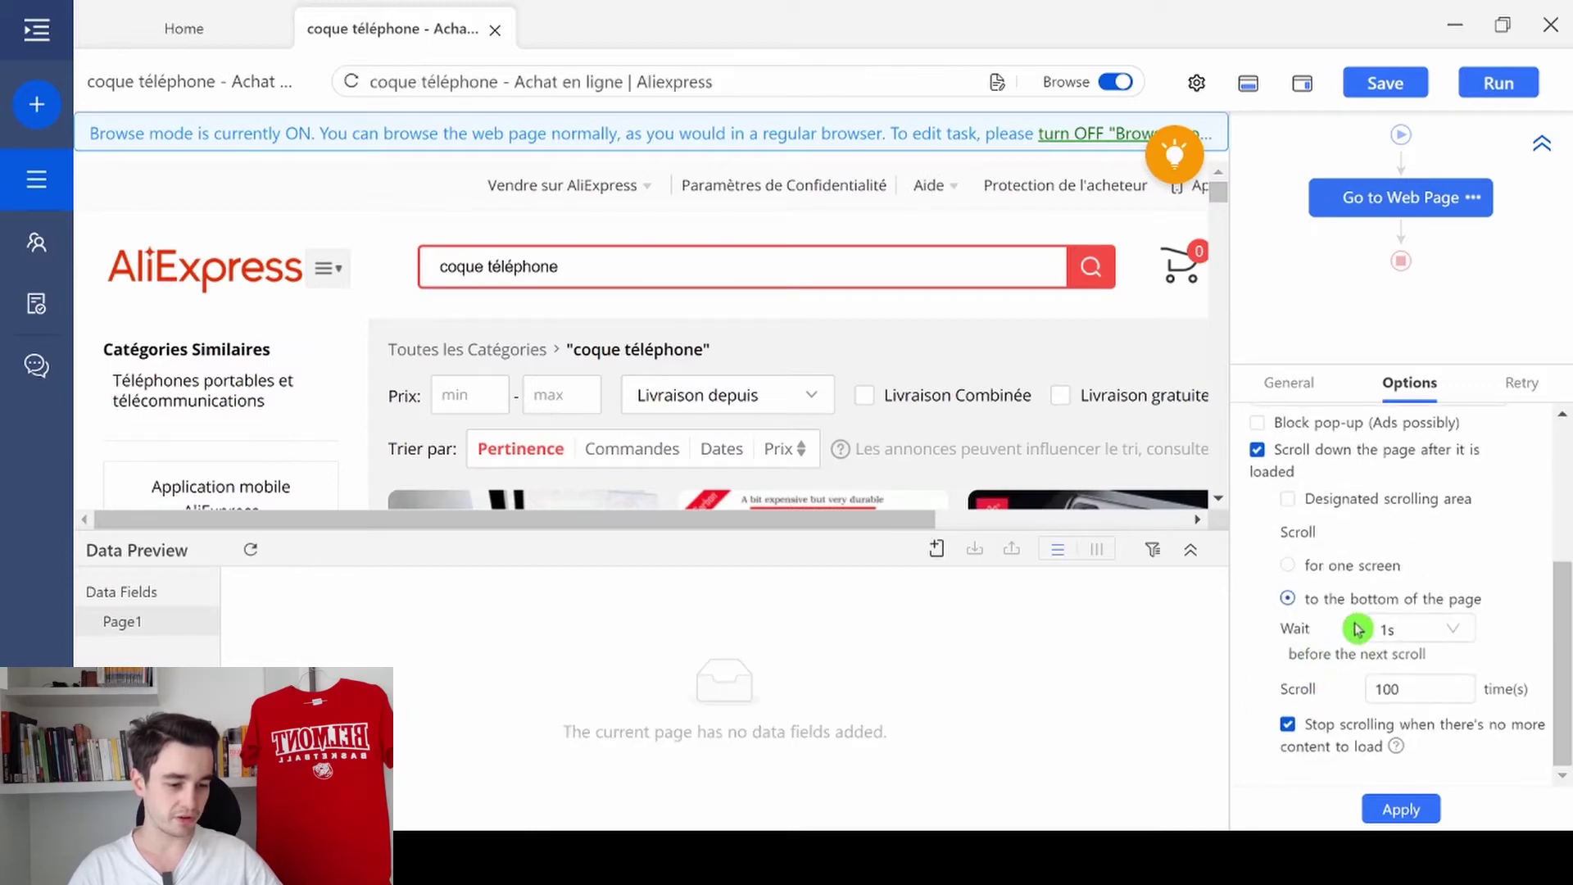
pyautogui.click(1400, 688)
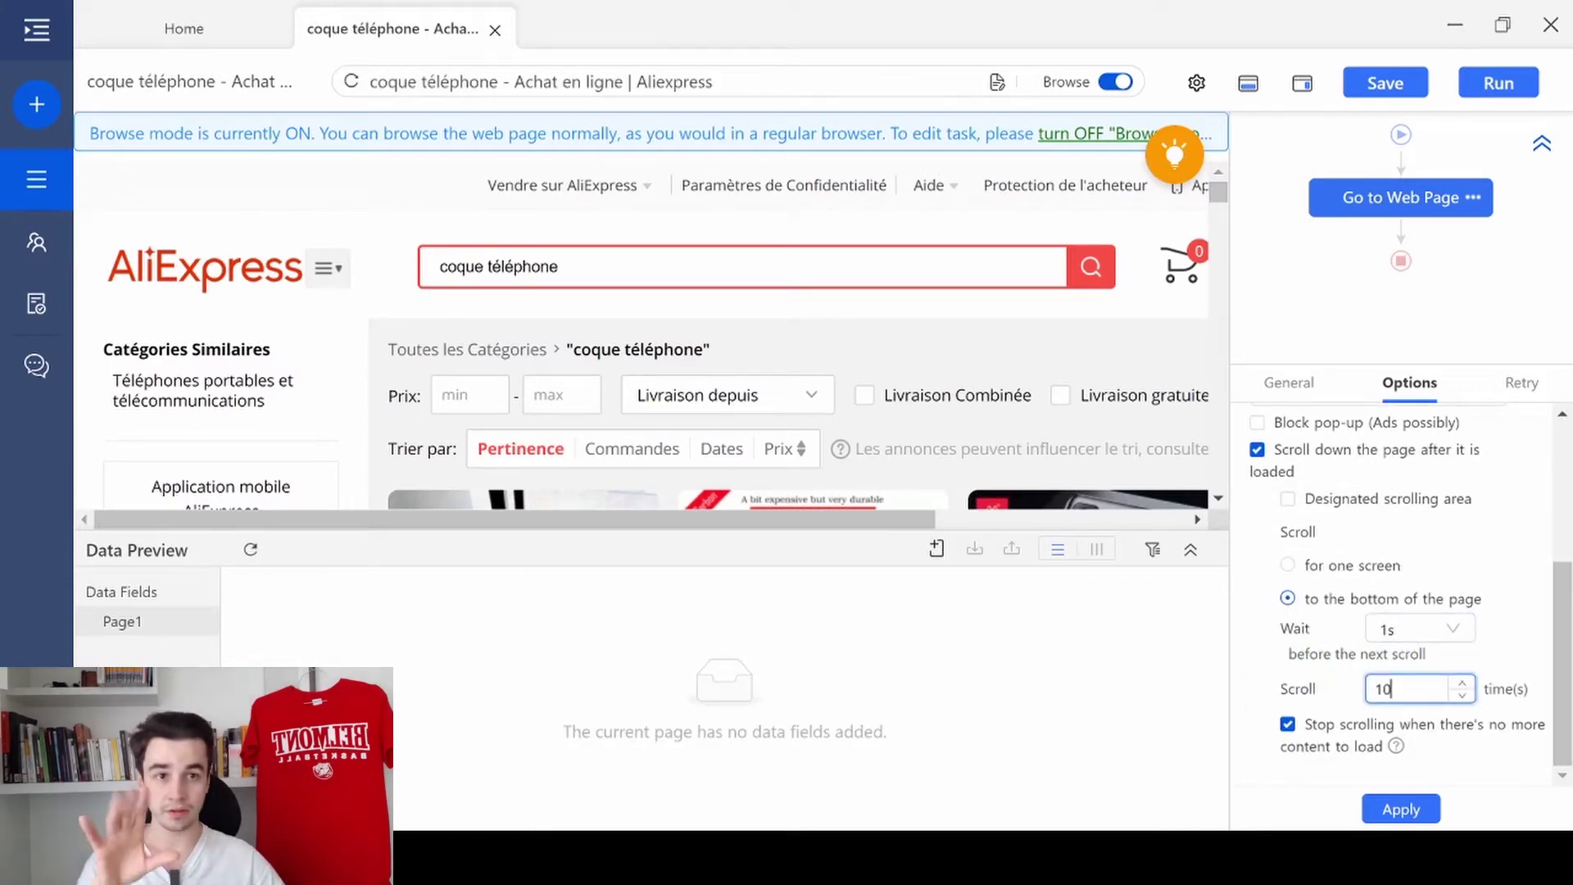
pyautogui.click(1430, 815)
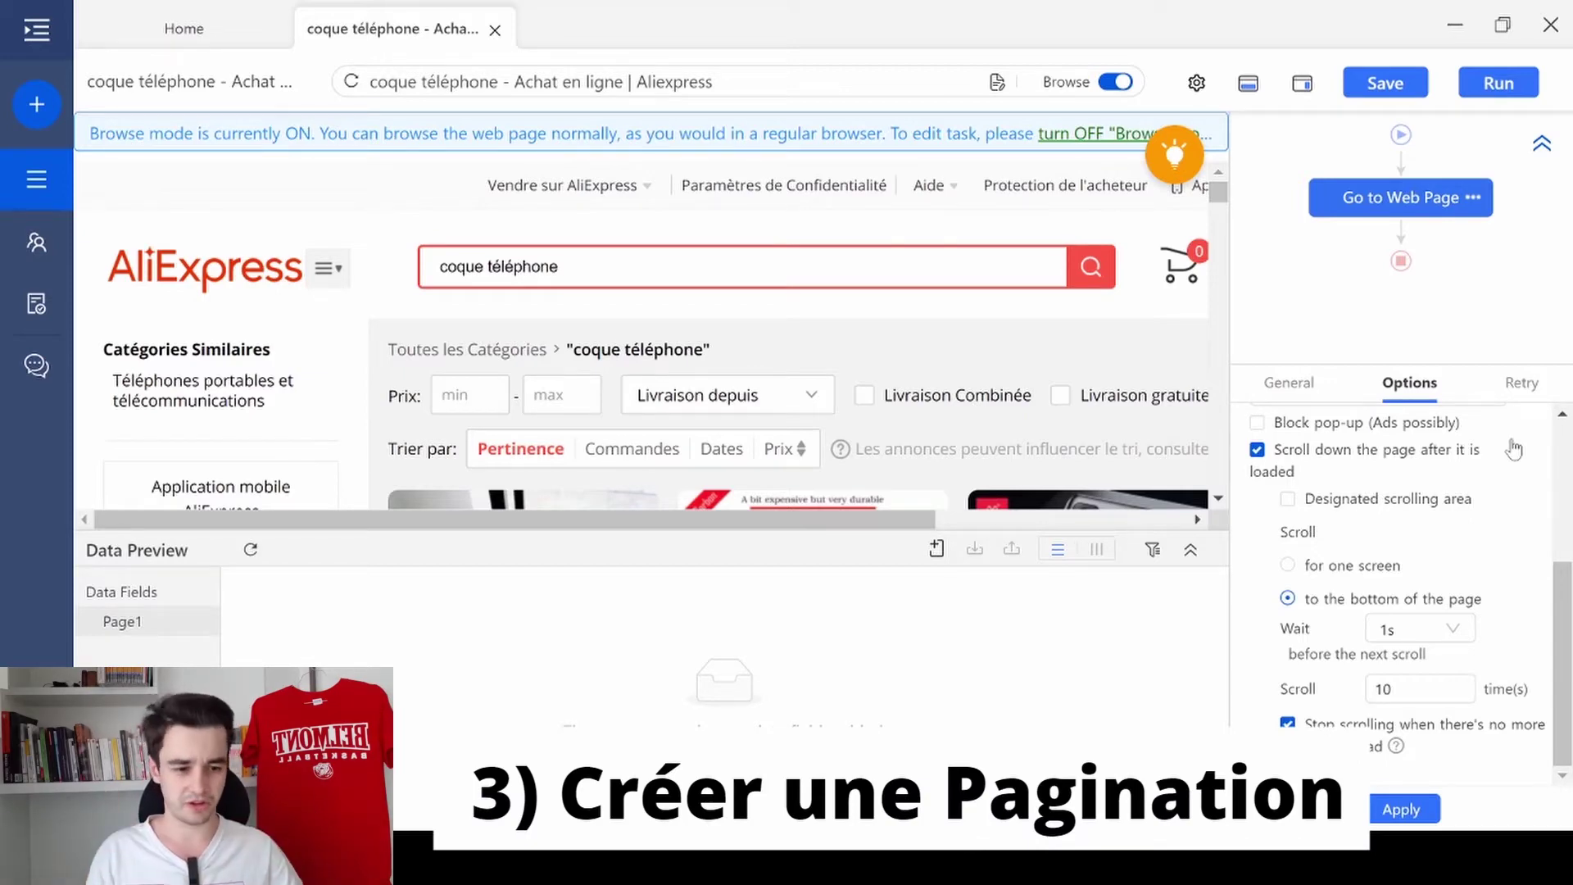
# - Turn off browse mode and create a pagination loop that clicks the "Suivant" button below the product listing
pyautogui.click(1117, 83)
pyautogui.moveTo(1219, 151); pyautogui.dragTo(1213, 527)
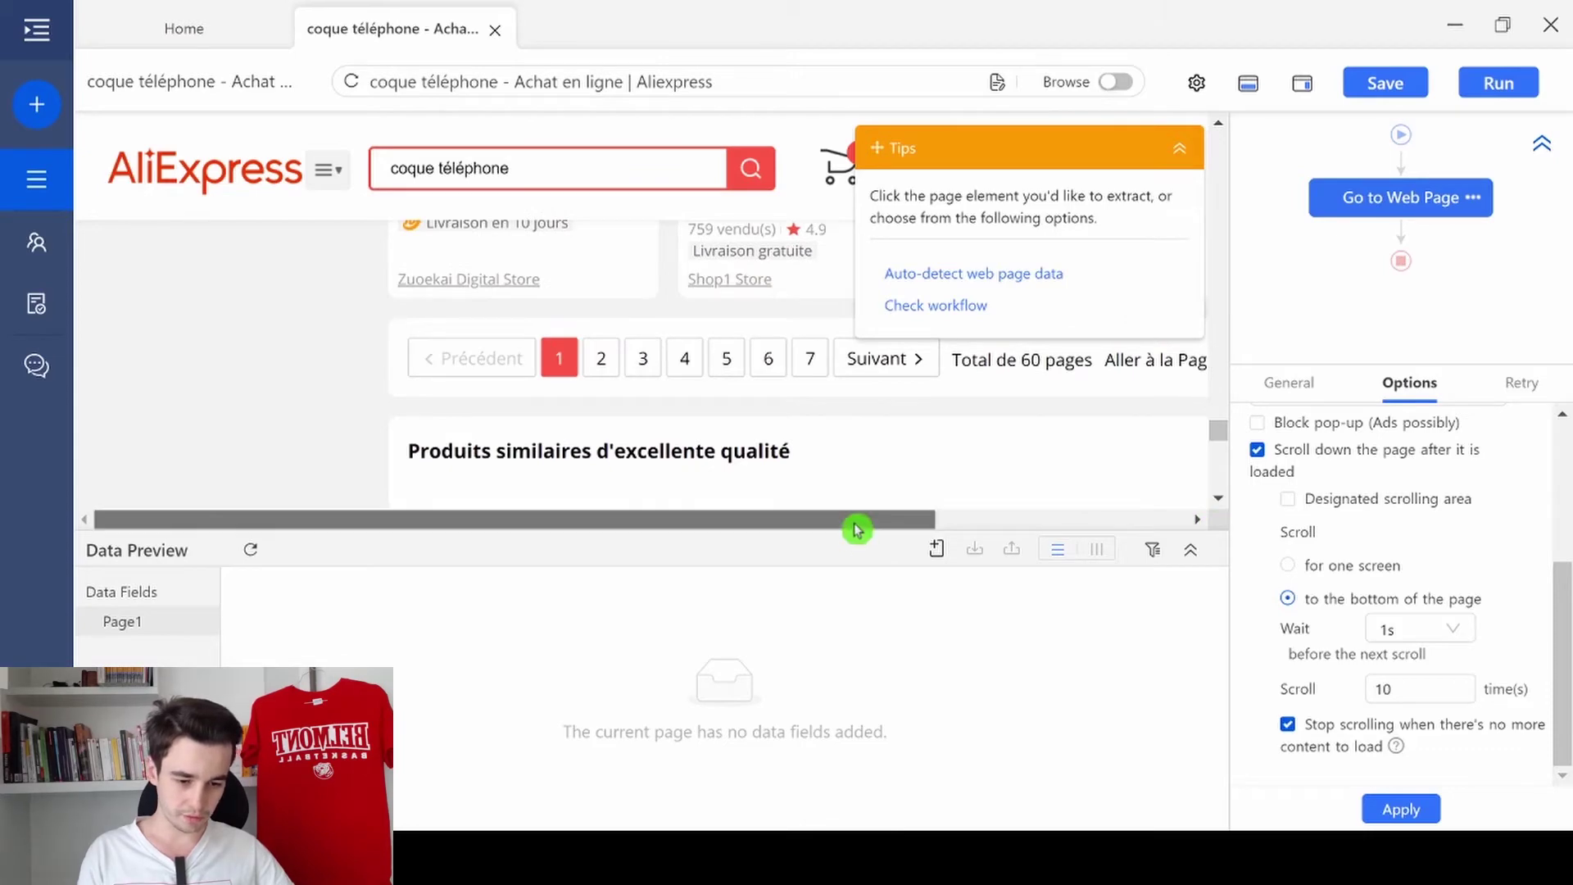
pyautogui.moveTo(856, 528); pyautogui.dragTo(1018, 521)
pyautogui.click(631, 358)
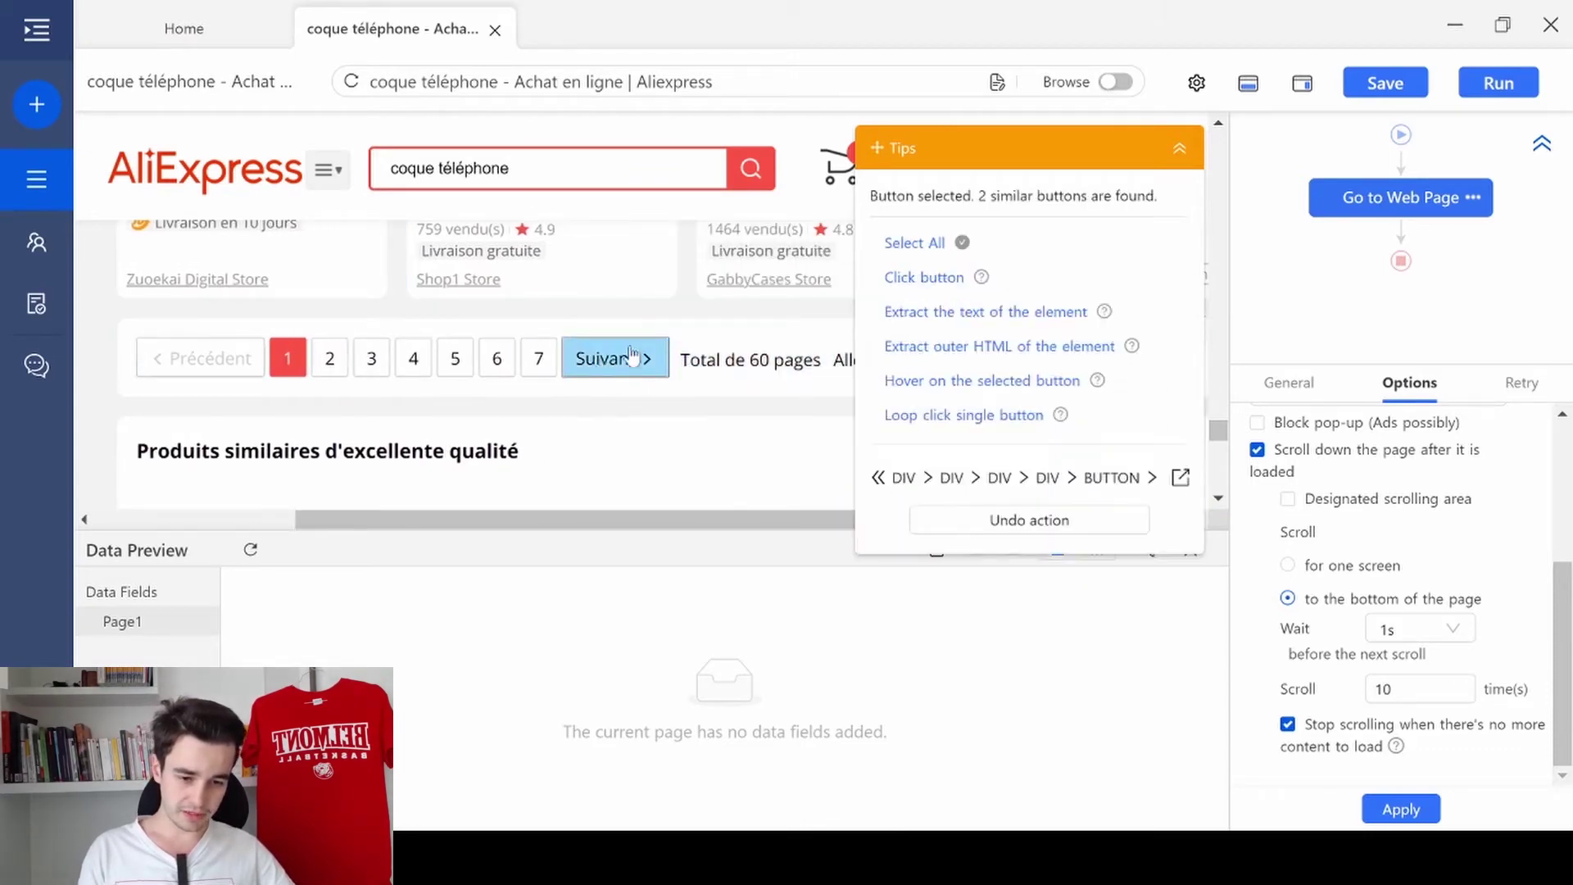
pyautogui.click(947, 415)
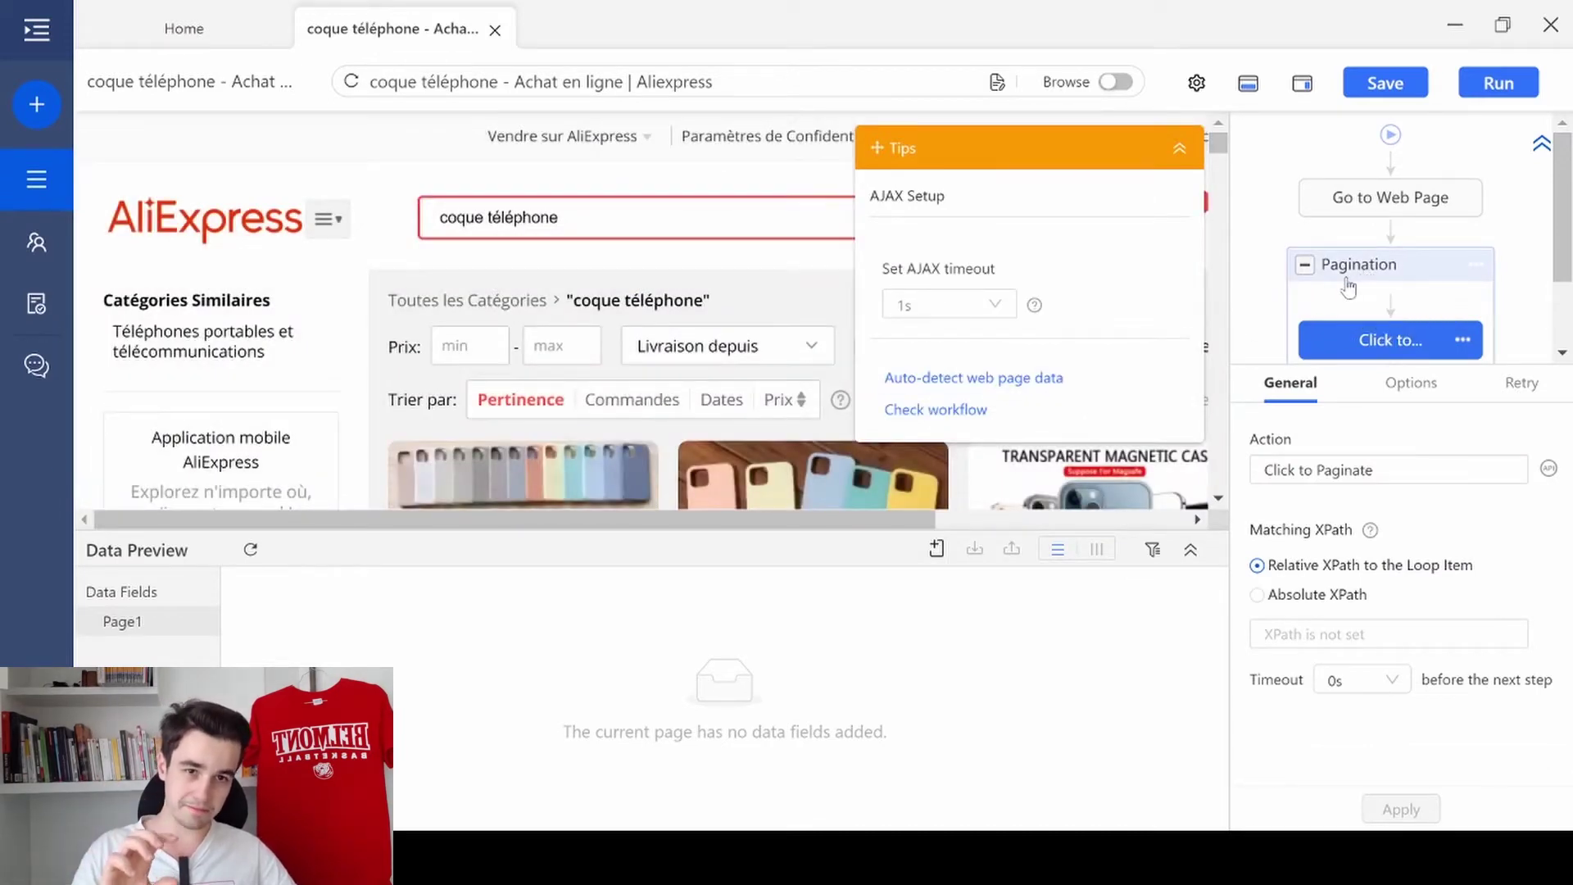
# - Set the AJAX timeout of the pagination click to 15s
pyautogui.click(995, 306)
pyautogui.scroll(-5, 910, 382)
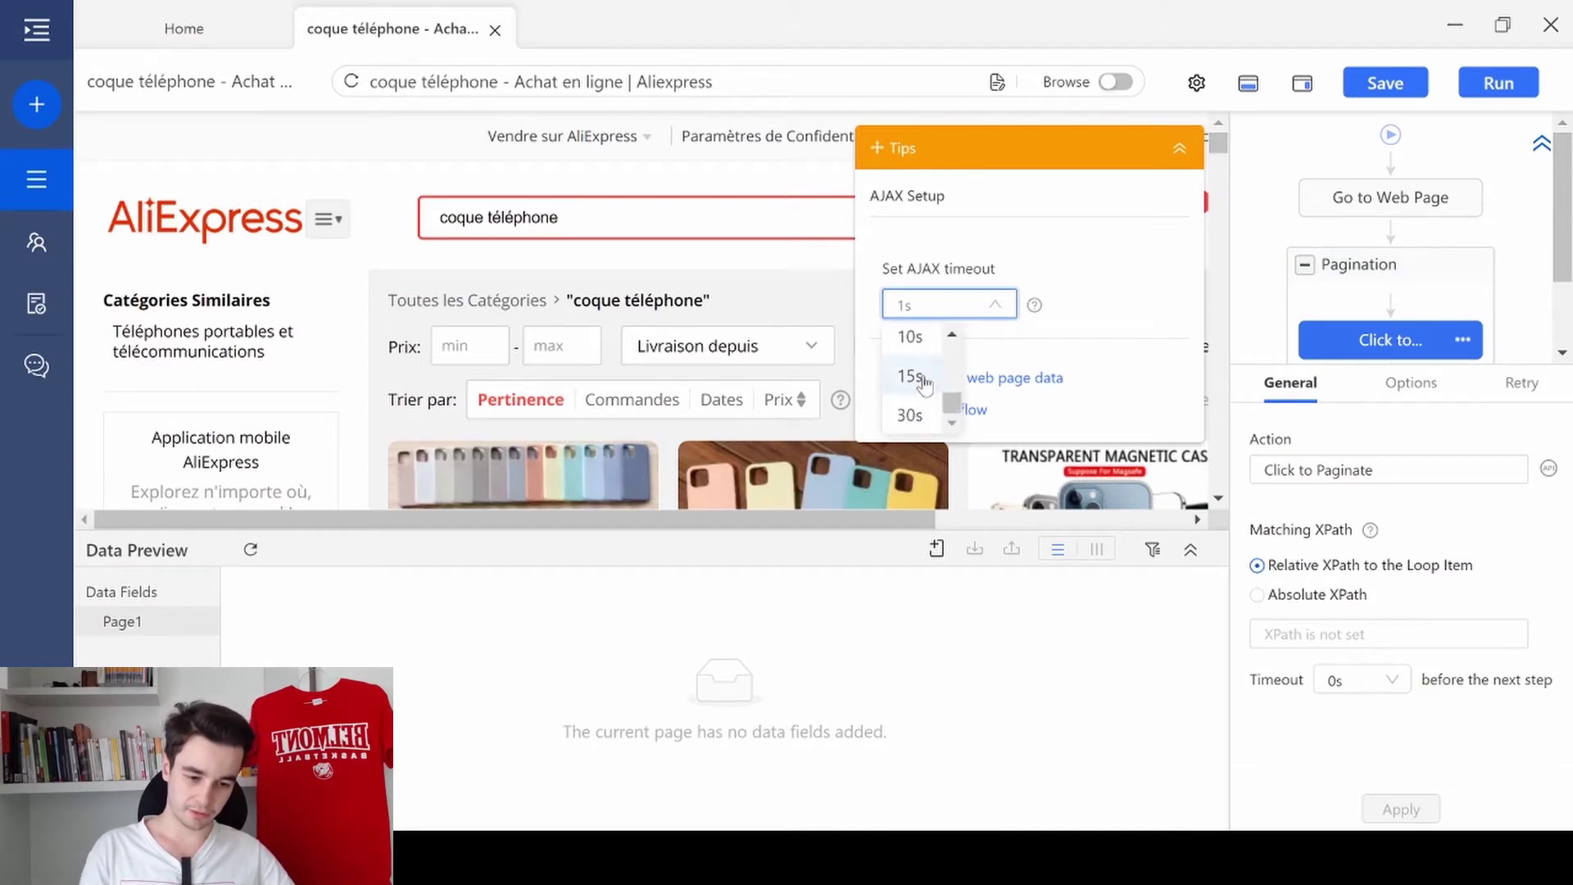
pyautogui.click(906, 377)
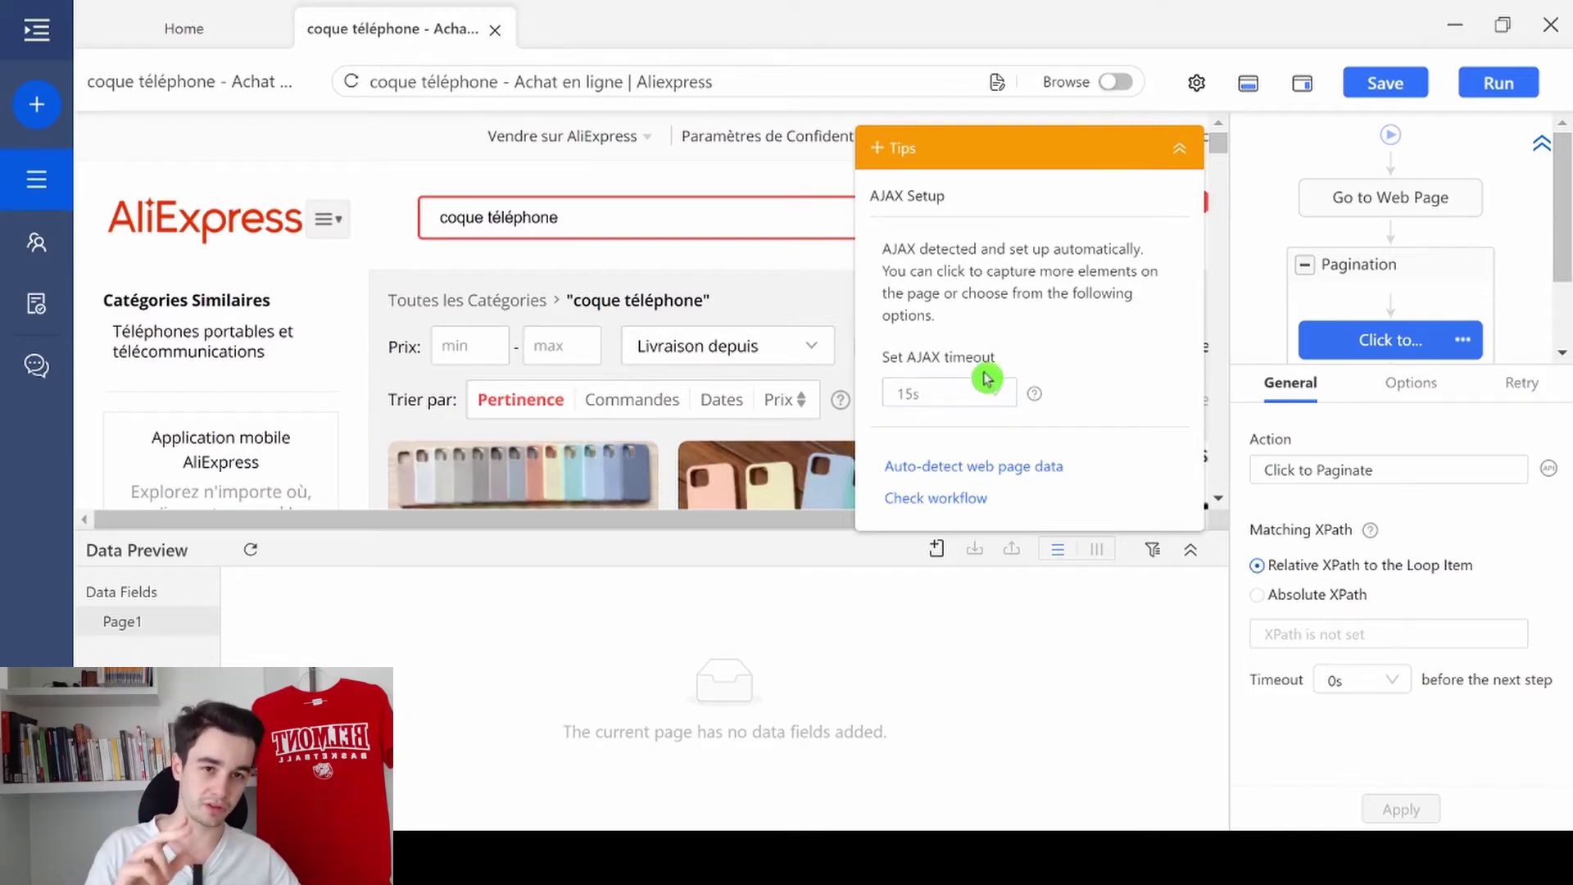
# - Make the Click to Paginate action scroll down after the page is loaded, 10 times, and apply the setting
pyautogui.moveTo(1219, 156); pyautogui.dragTo(1374, 425)
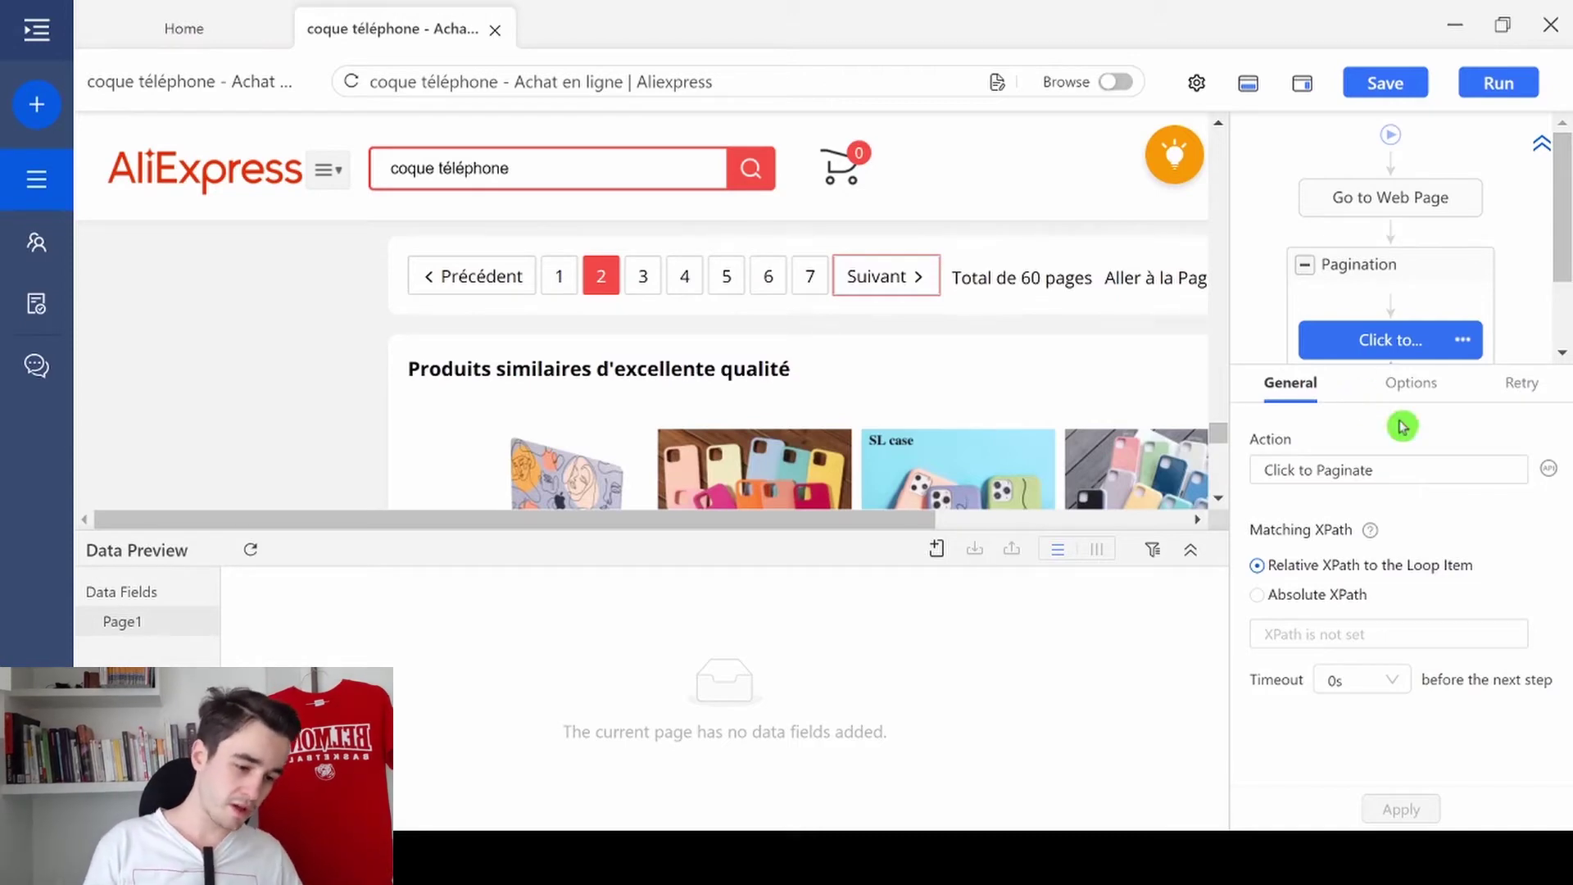
pyautogui.click(1412, 384)
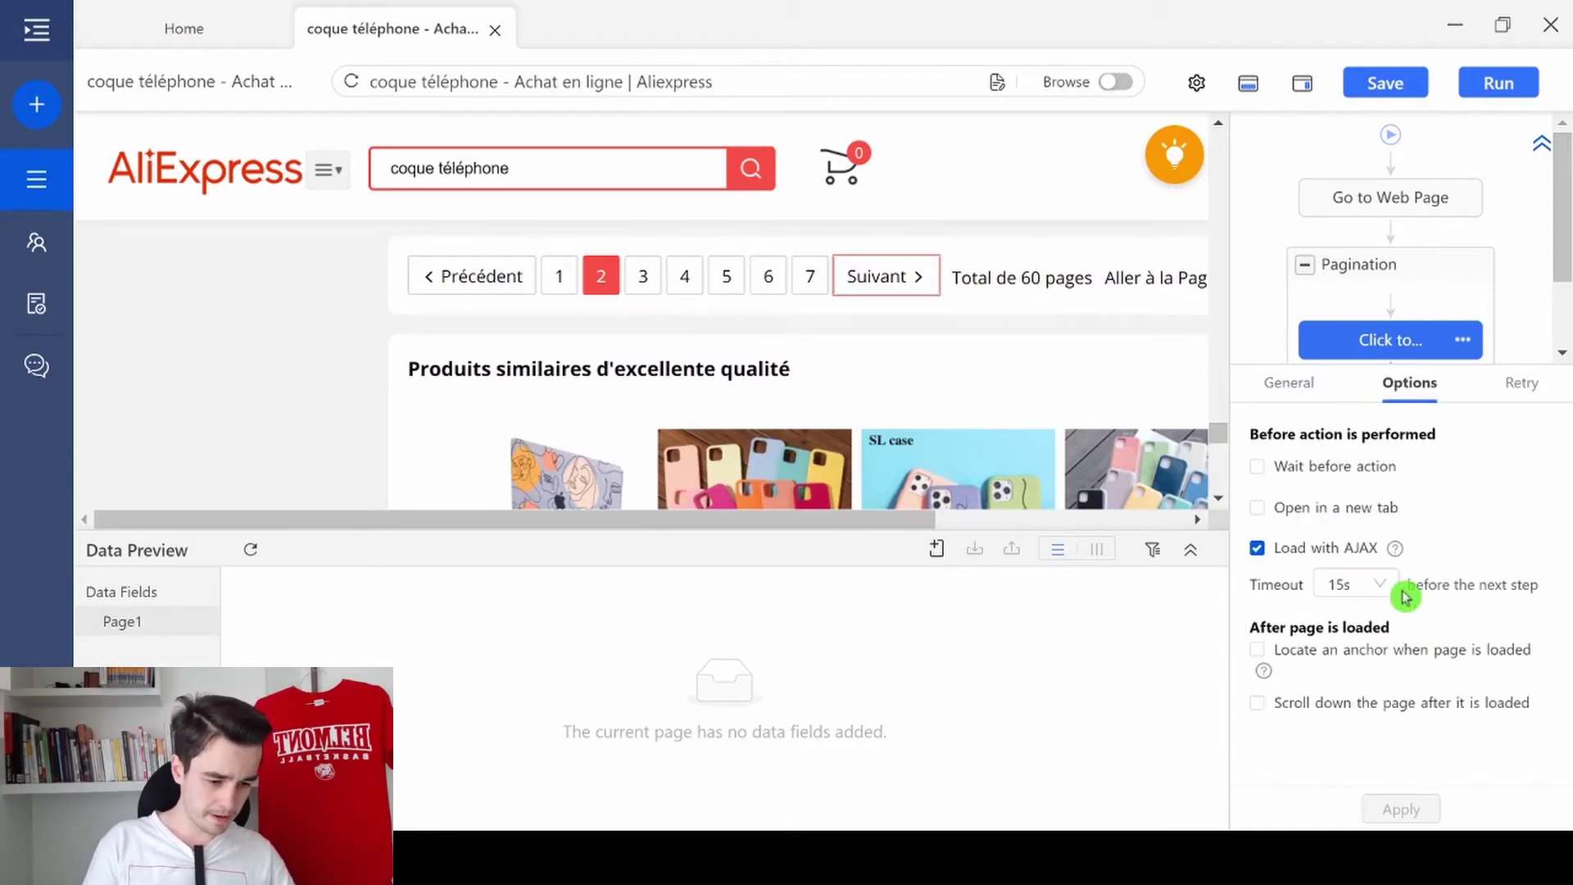
pyautogui.click(1333, 705)
pyautogui.scroll(-2, 1311, 639)
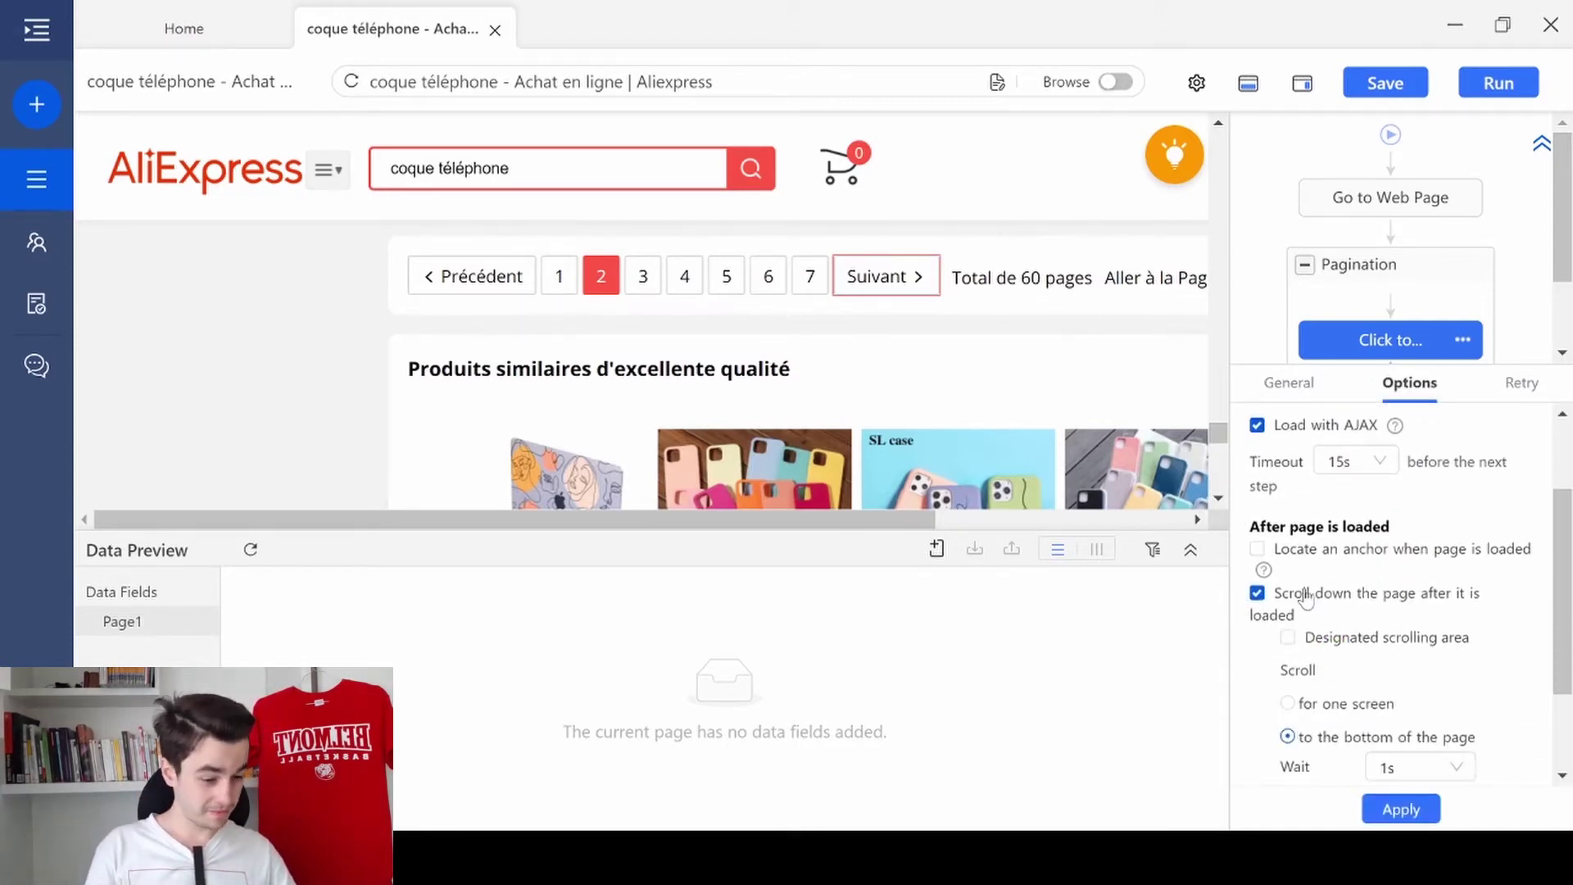
pyautogui.scroll(-2, 1324, 639)
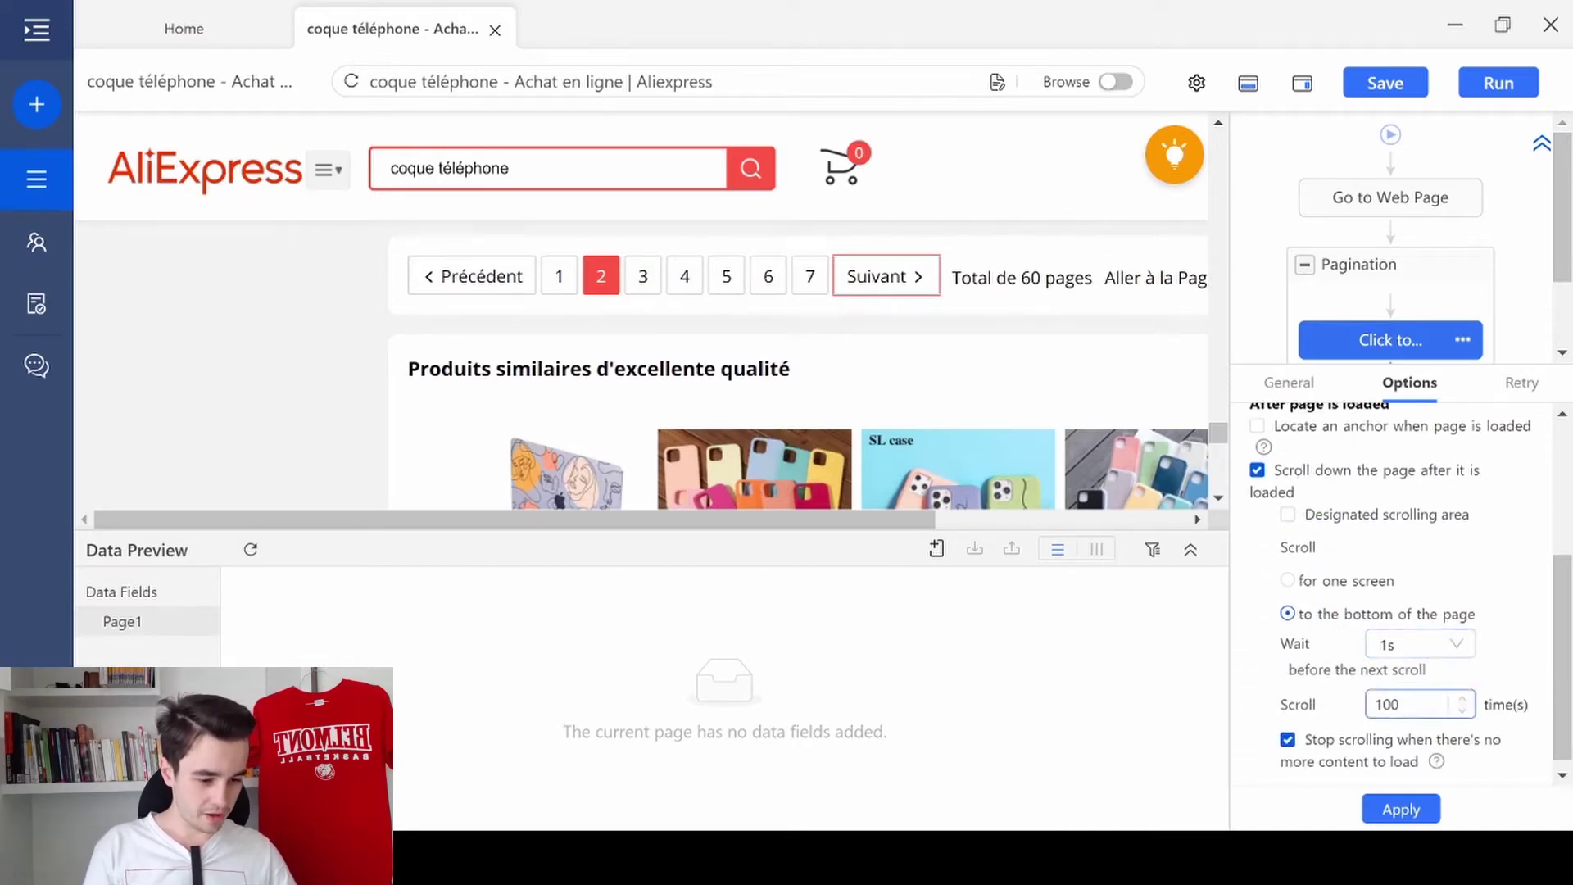
pyautogui.click(1401, 810)
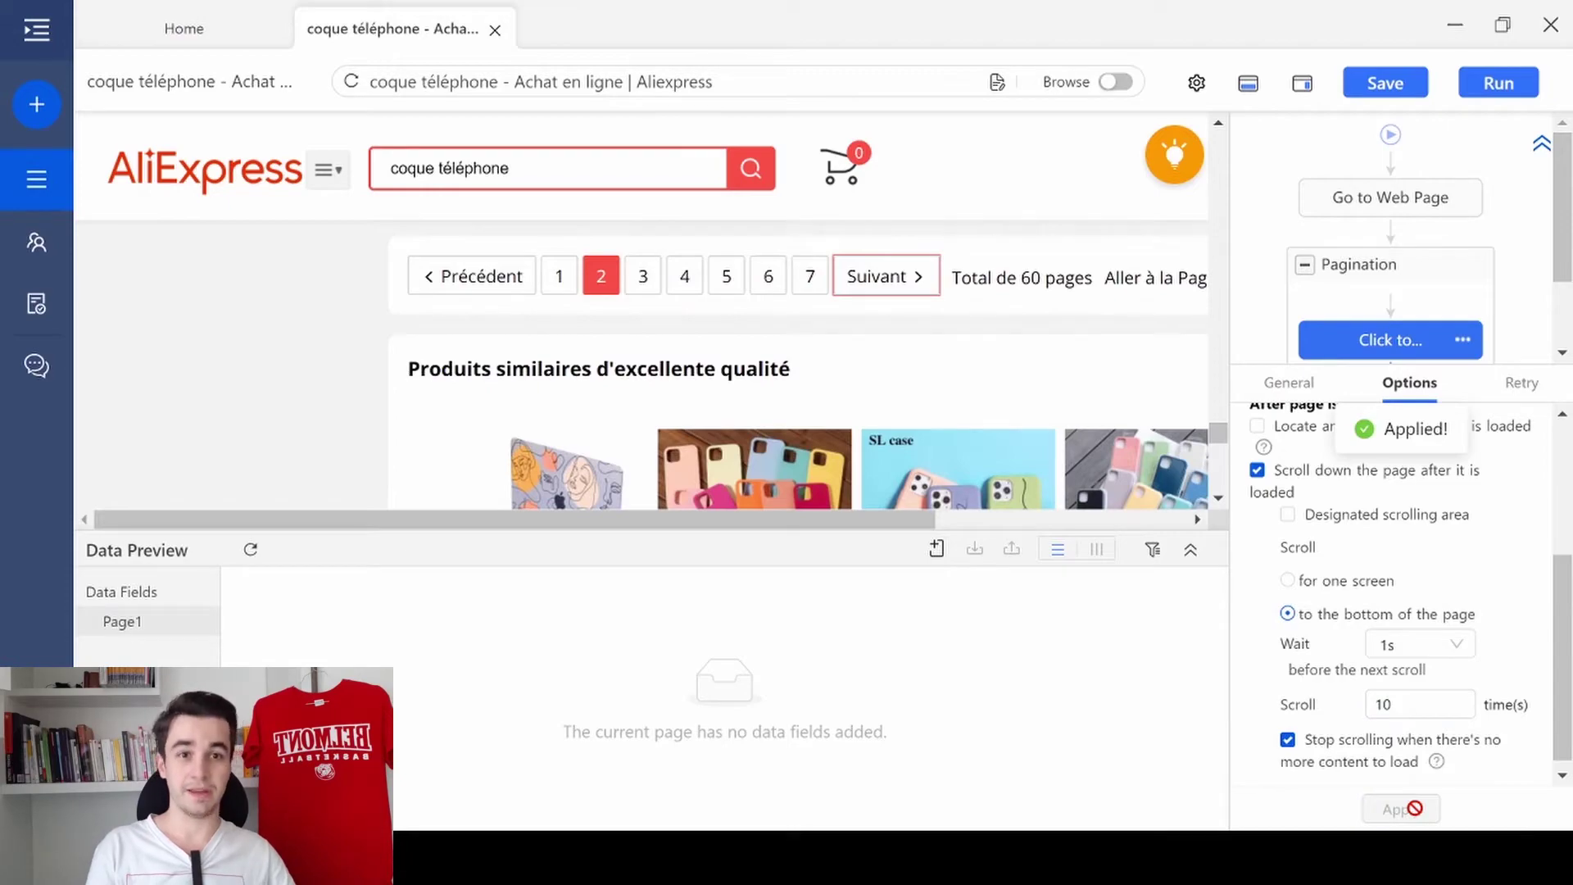
# - Select the first product's title, extend the selection to all similar titles and extract their text
pyautogui.moveTo(1218, 434)
pyautogui.mouseDown()
pyautogui.moveTo(1204, 432)
pyautogui.moveTo(1213, 445)
pyautogui.moveTo(1218, 172)
pyautogui.mouseUp()
pyautogui.scroll(3, 1156, 308)
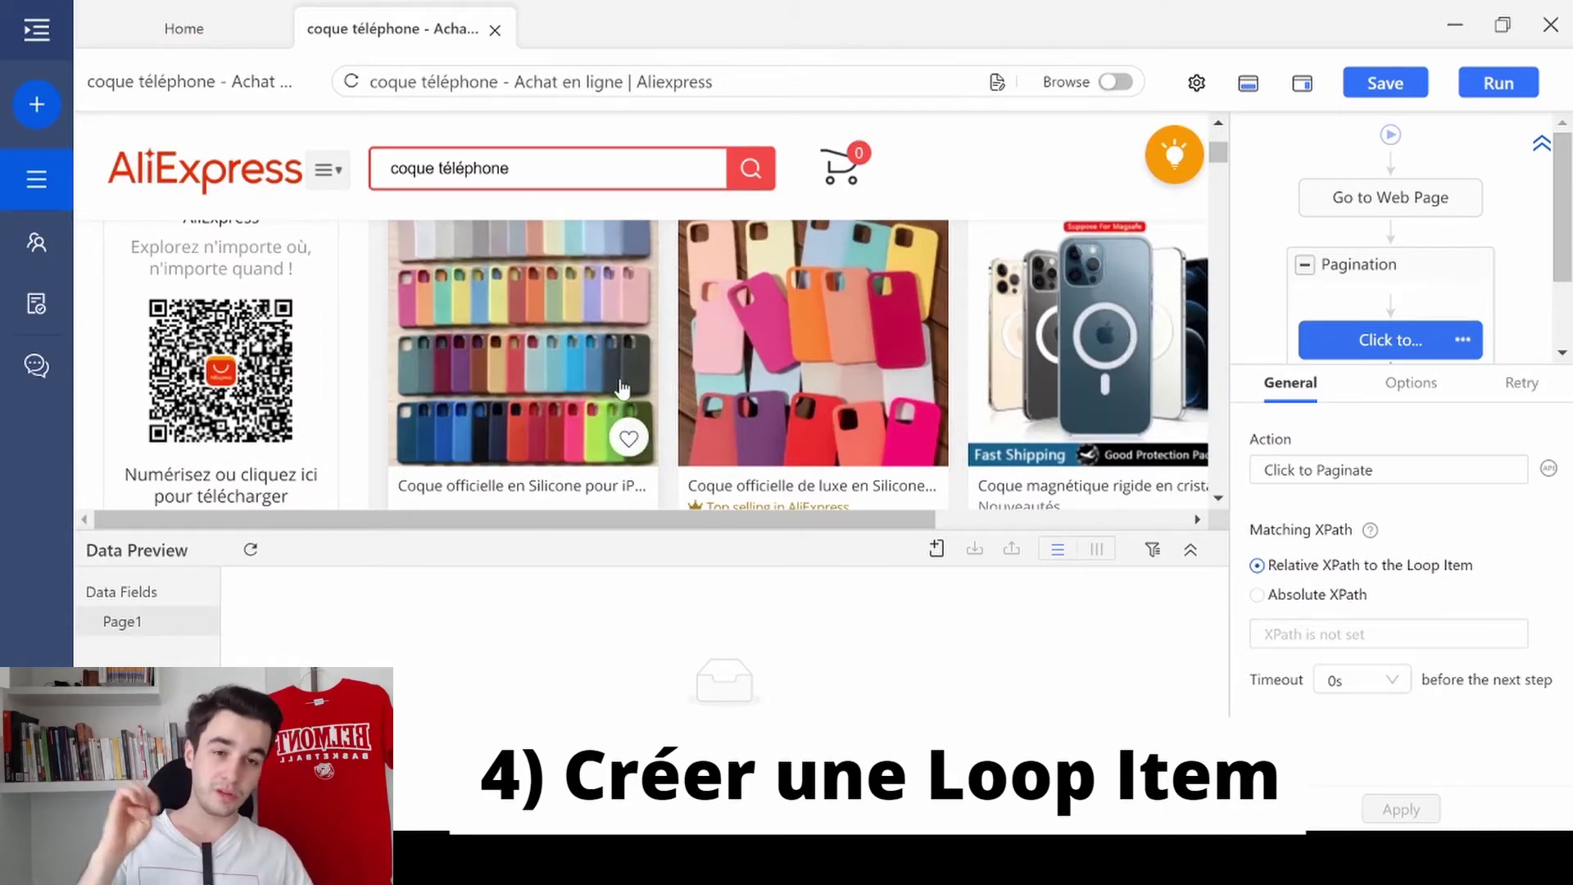
pyautogui.scroll(5, 625, 385)
pyautogui.scroll(-8, 574, 372)
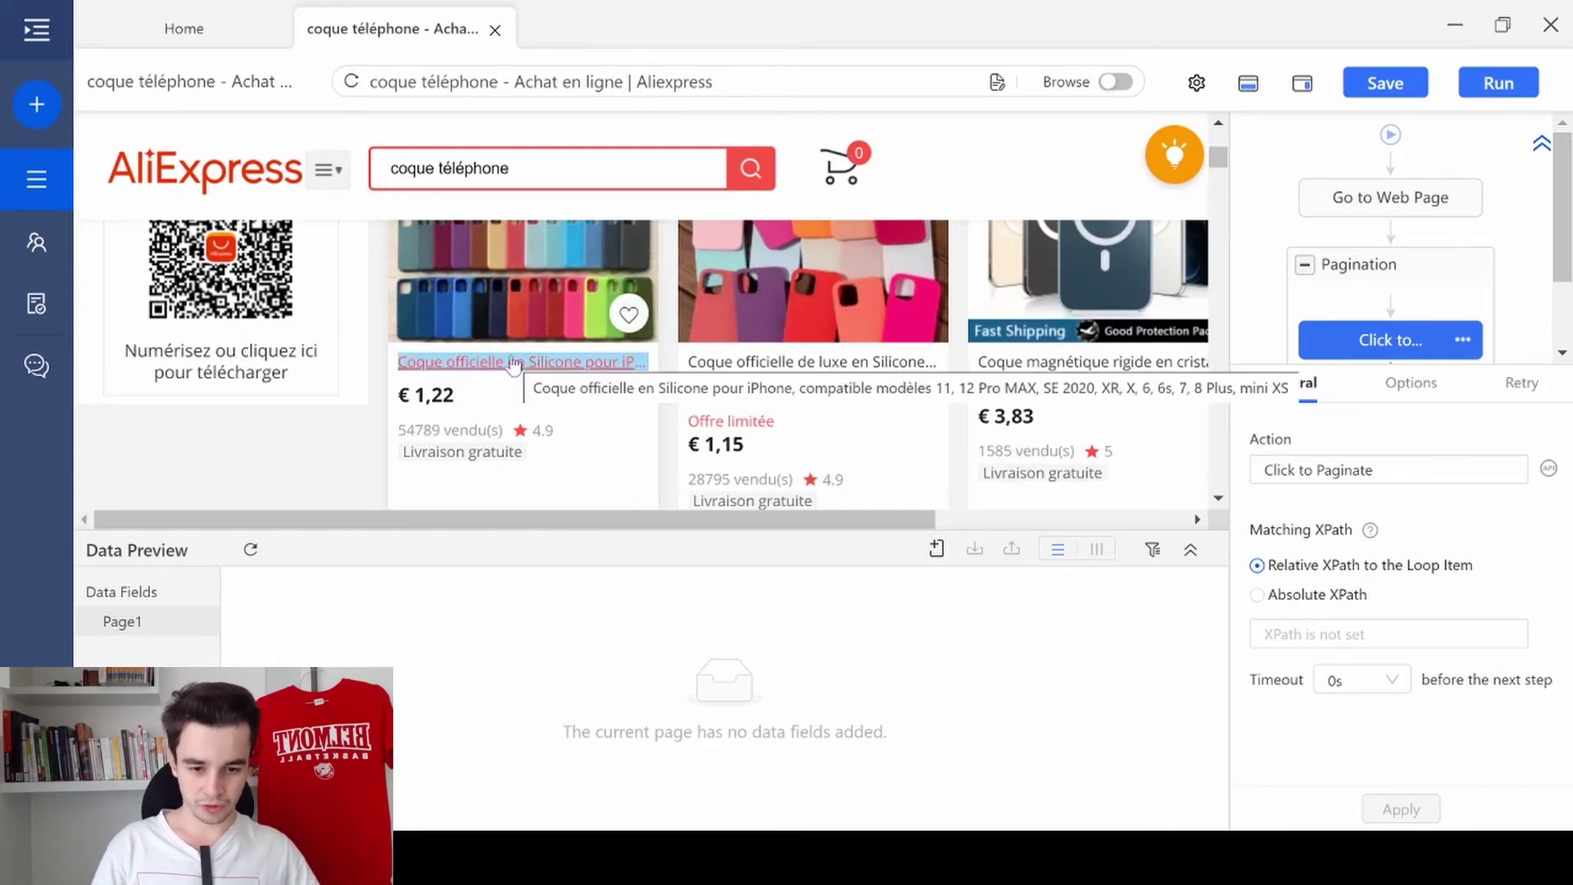
pyautogui.click(514, 364)
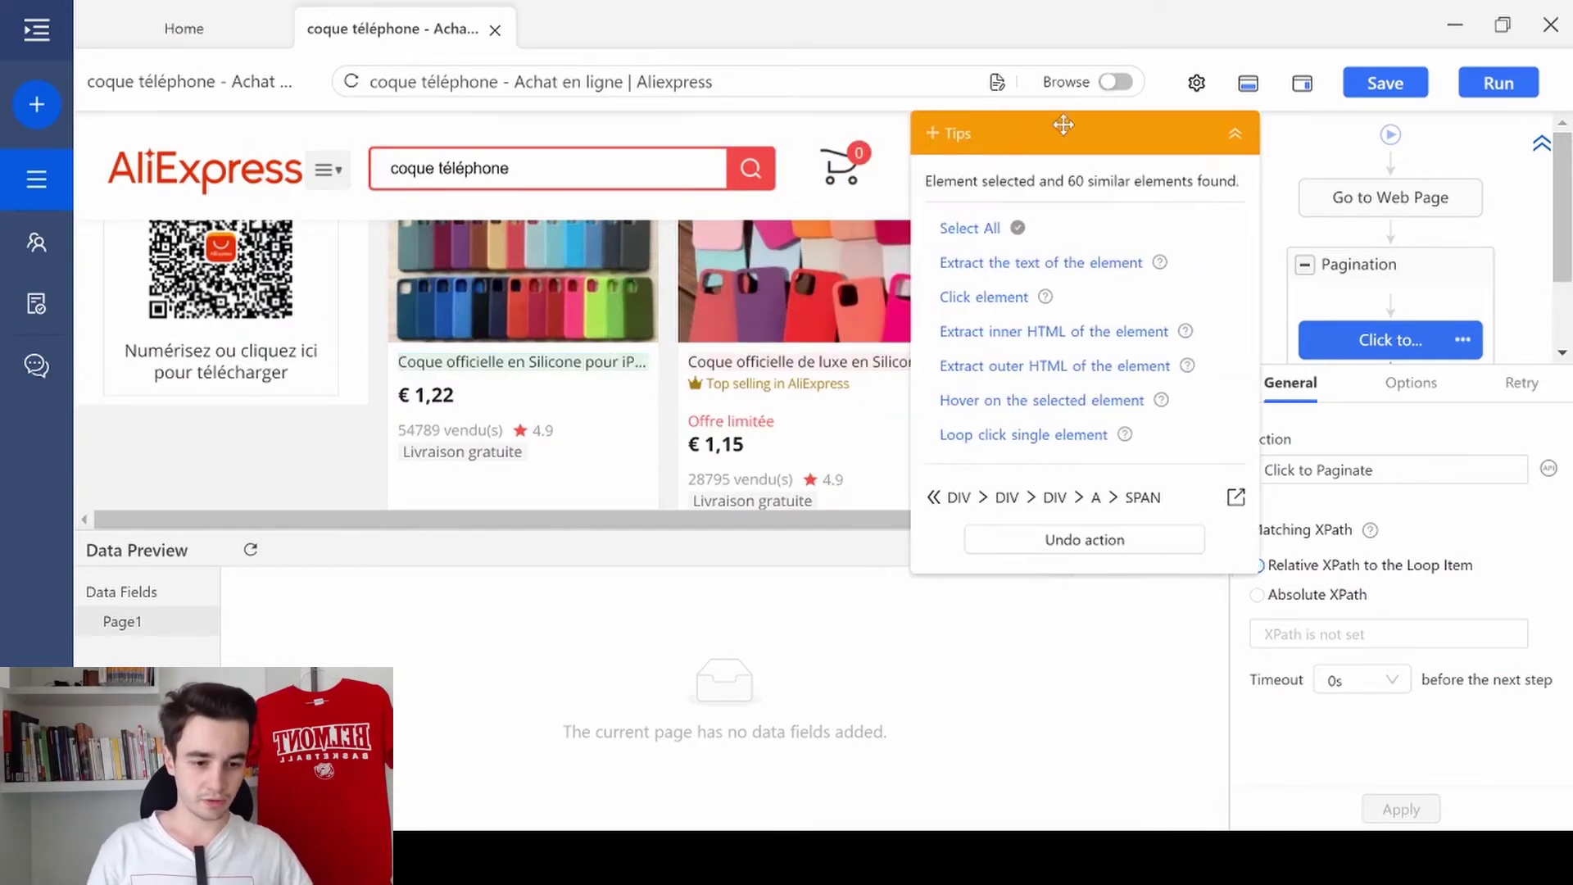
pyautogui.moveTo(1023, 134); pyautogui.dragTo(1185, 97)
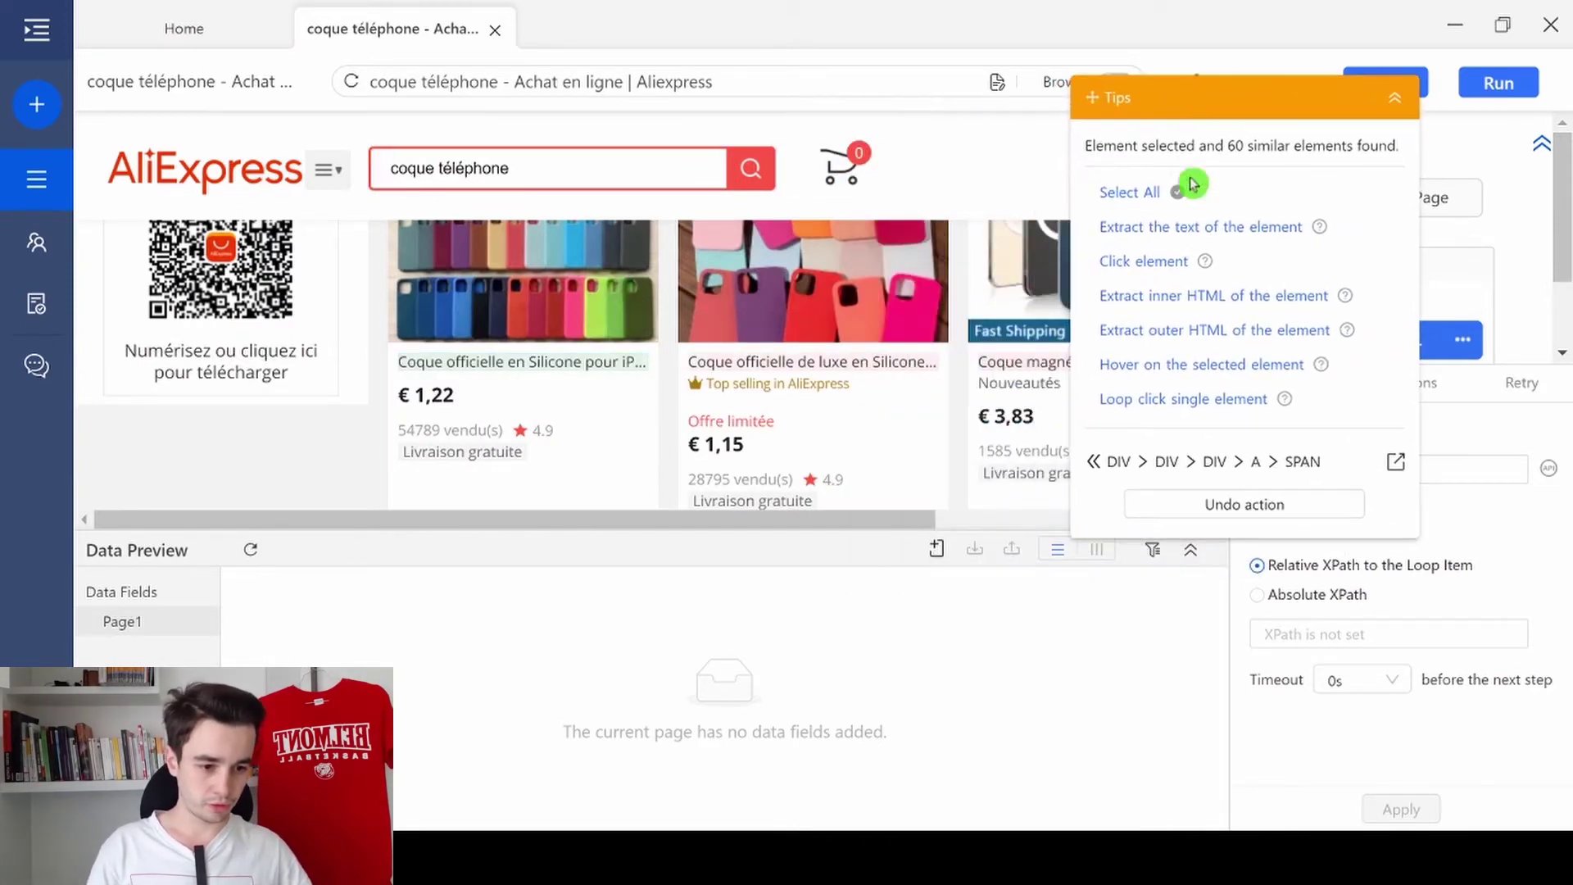
pyautogui.click(1144, 195)
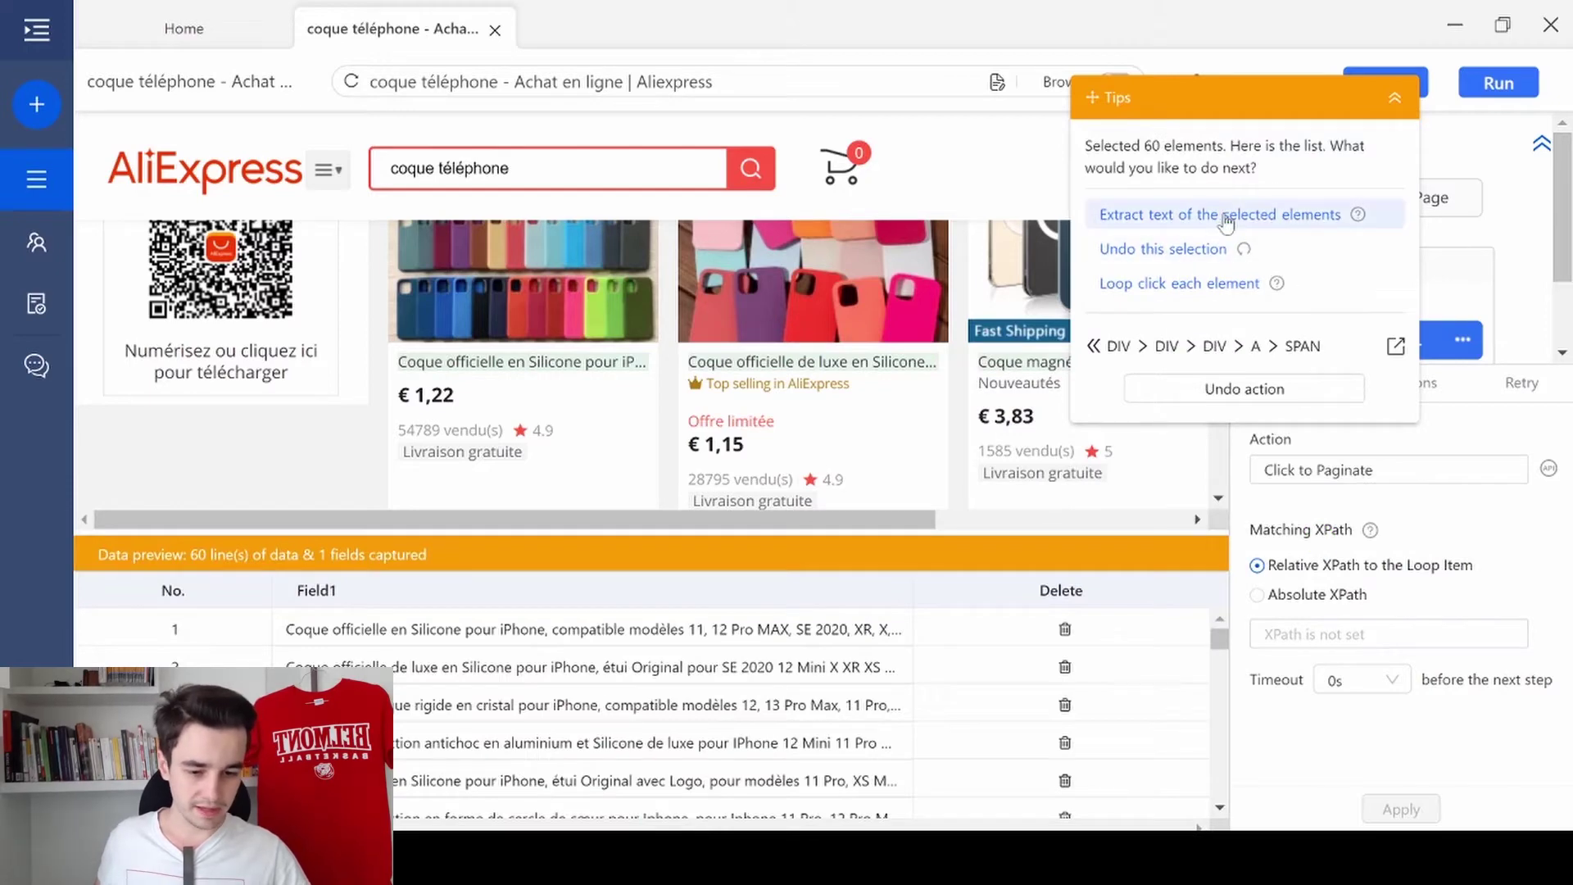
pyautogui.click(1226, 217)
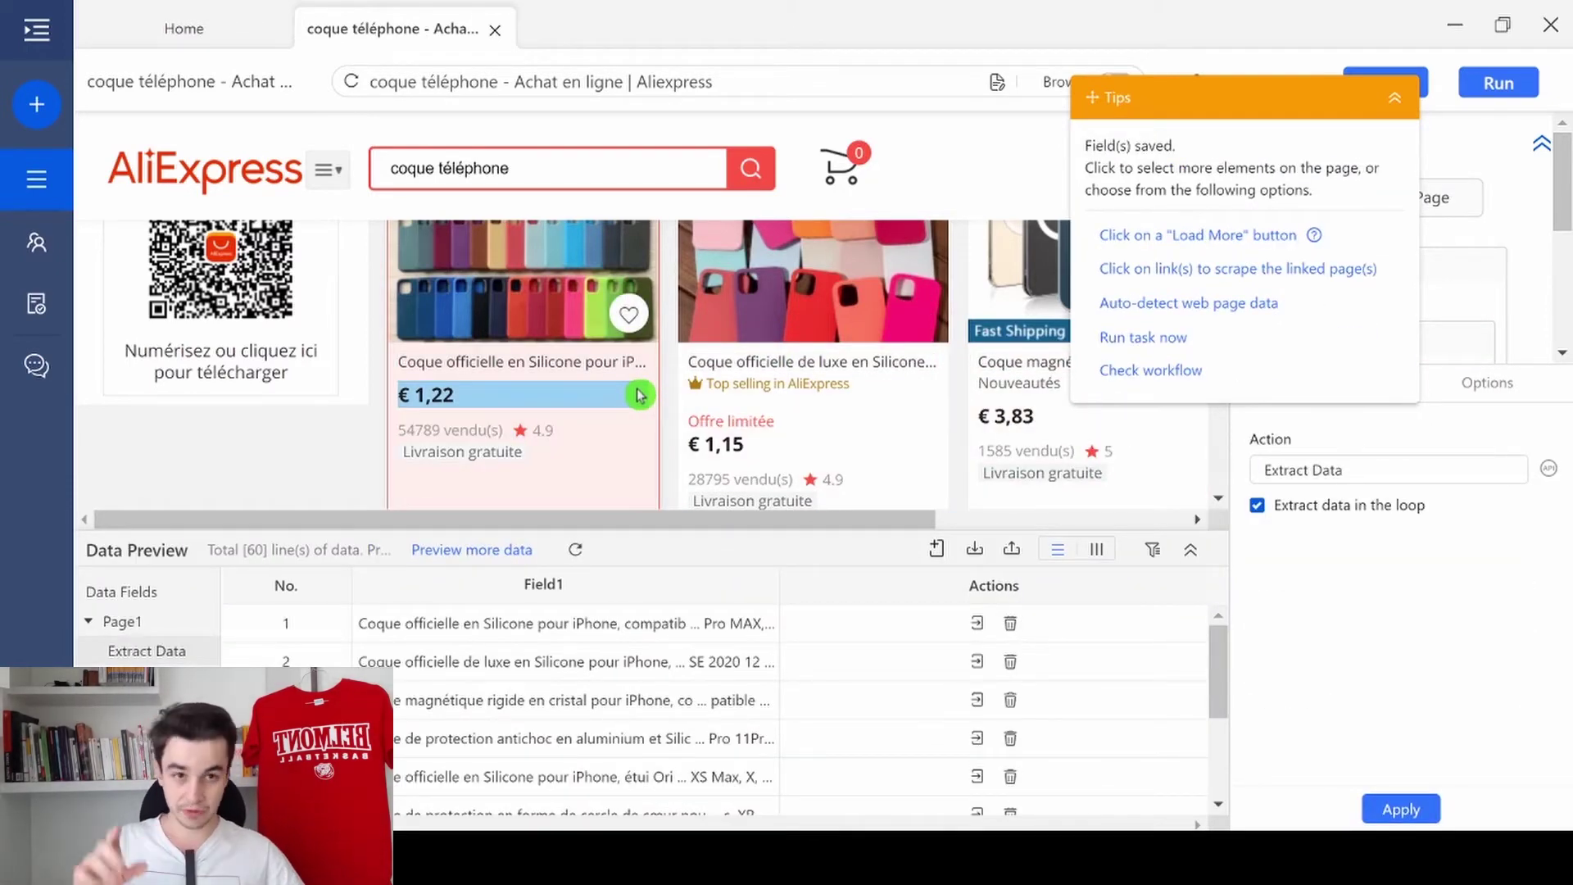
pyautogui.scroll(-1, 513, 380)
pyautogui.scroll(3, 522, 296)
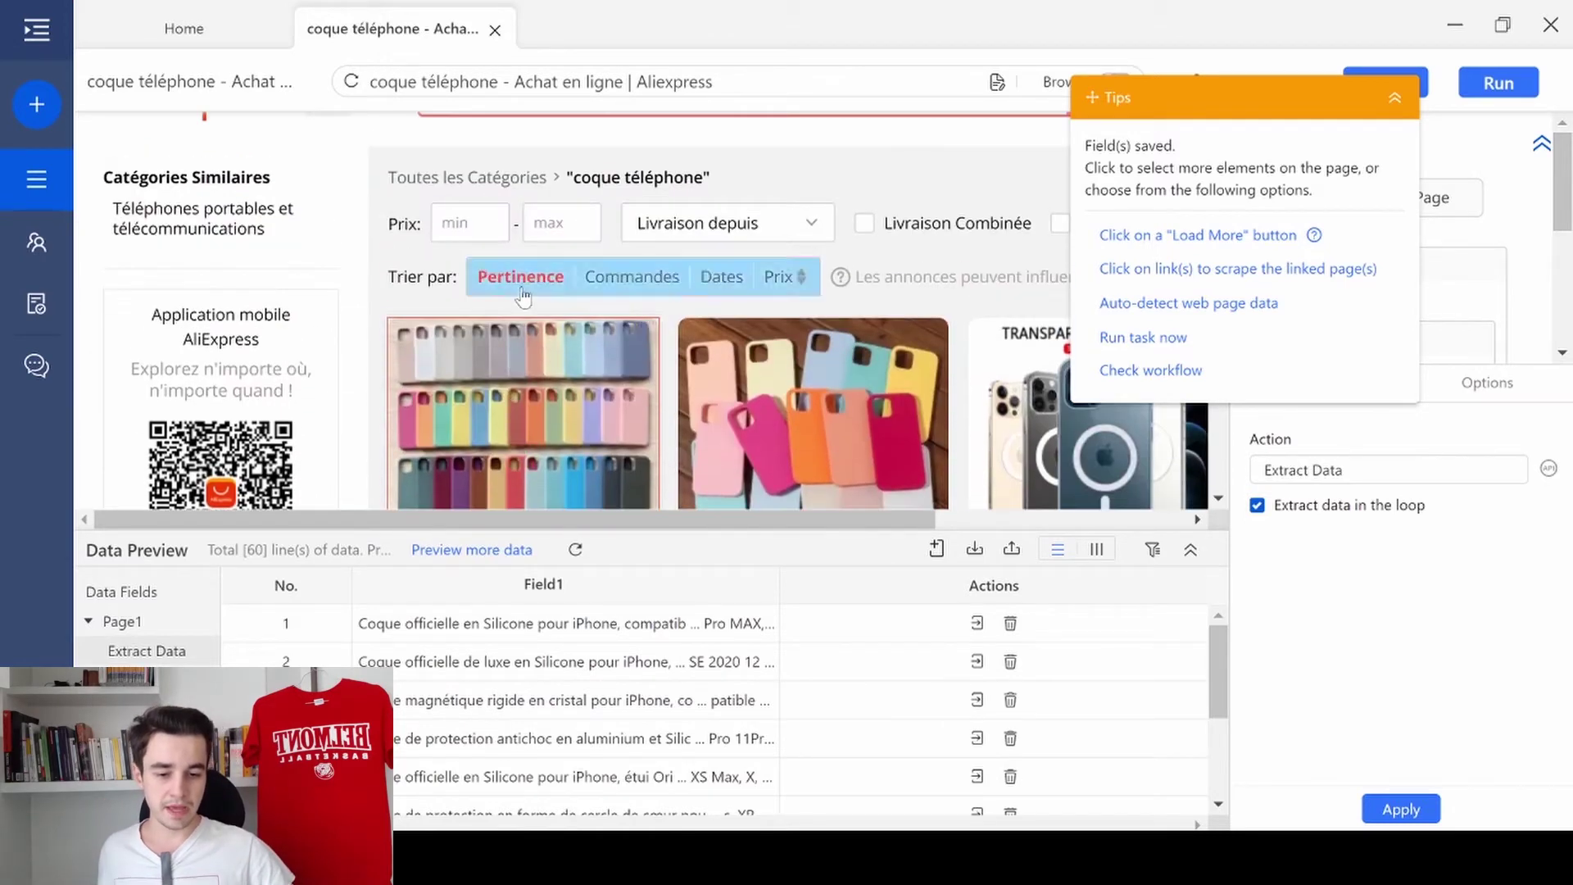
pyautogui.scroll(-2, 542, 335)
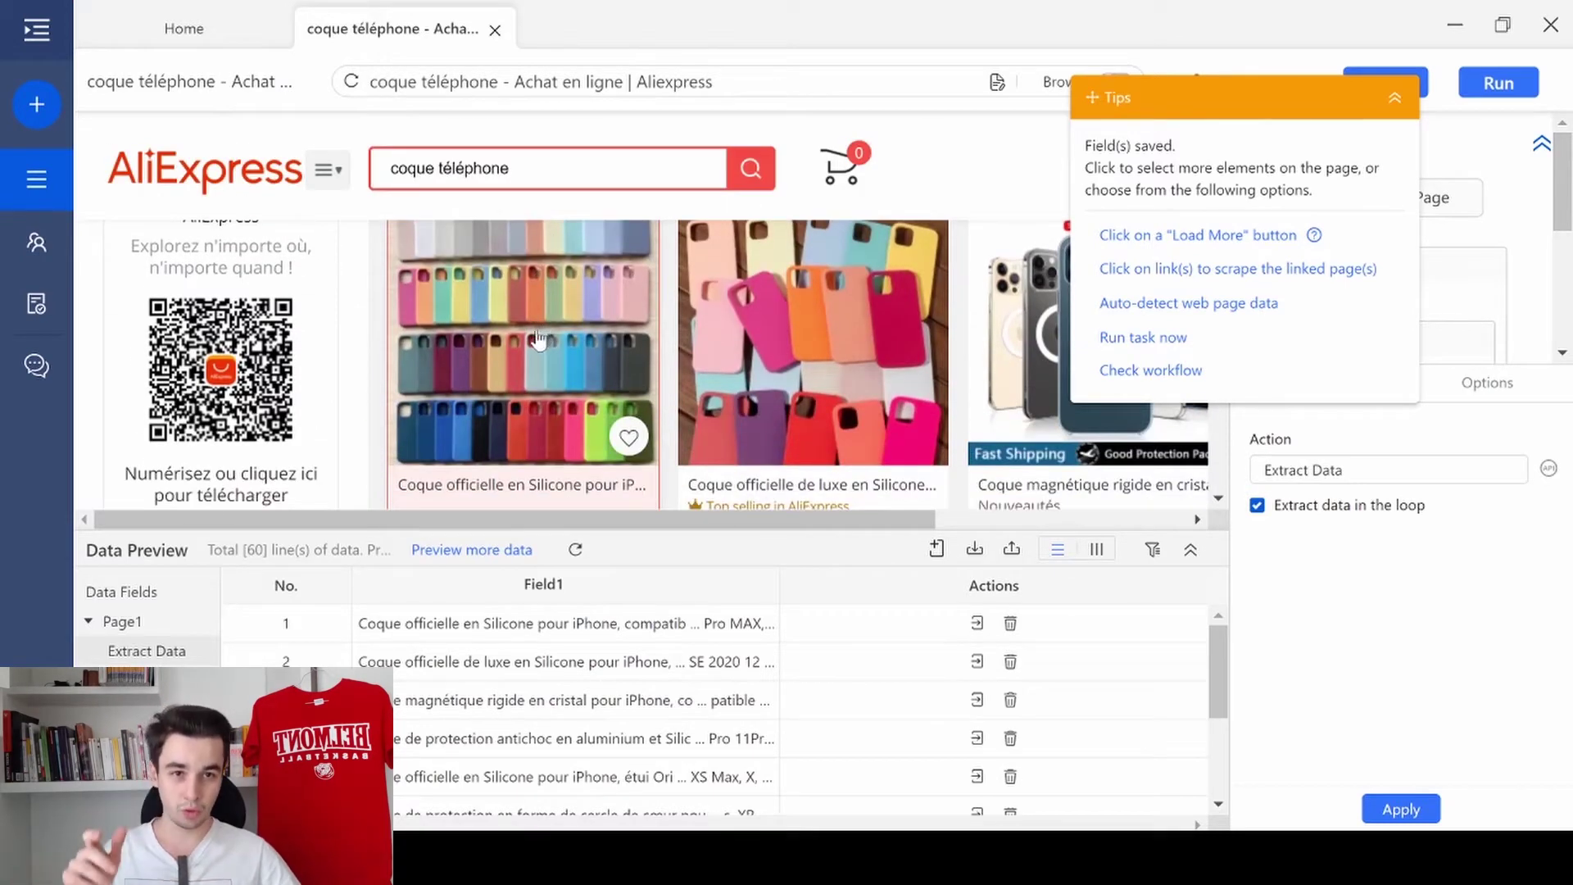
# - Extract the text of the first product's price as a new data field and check its column in the preview rows
pyautogui.scroll(-2, 537, 338)
pyautogui.click(564, 352)
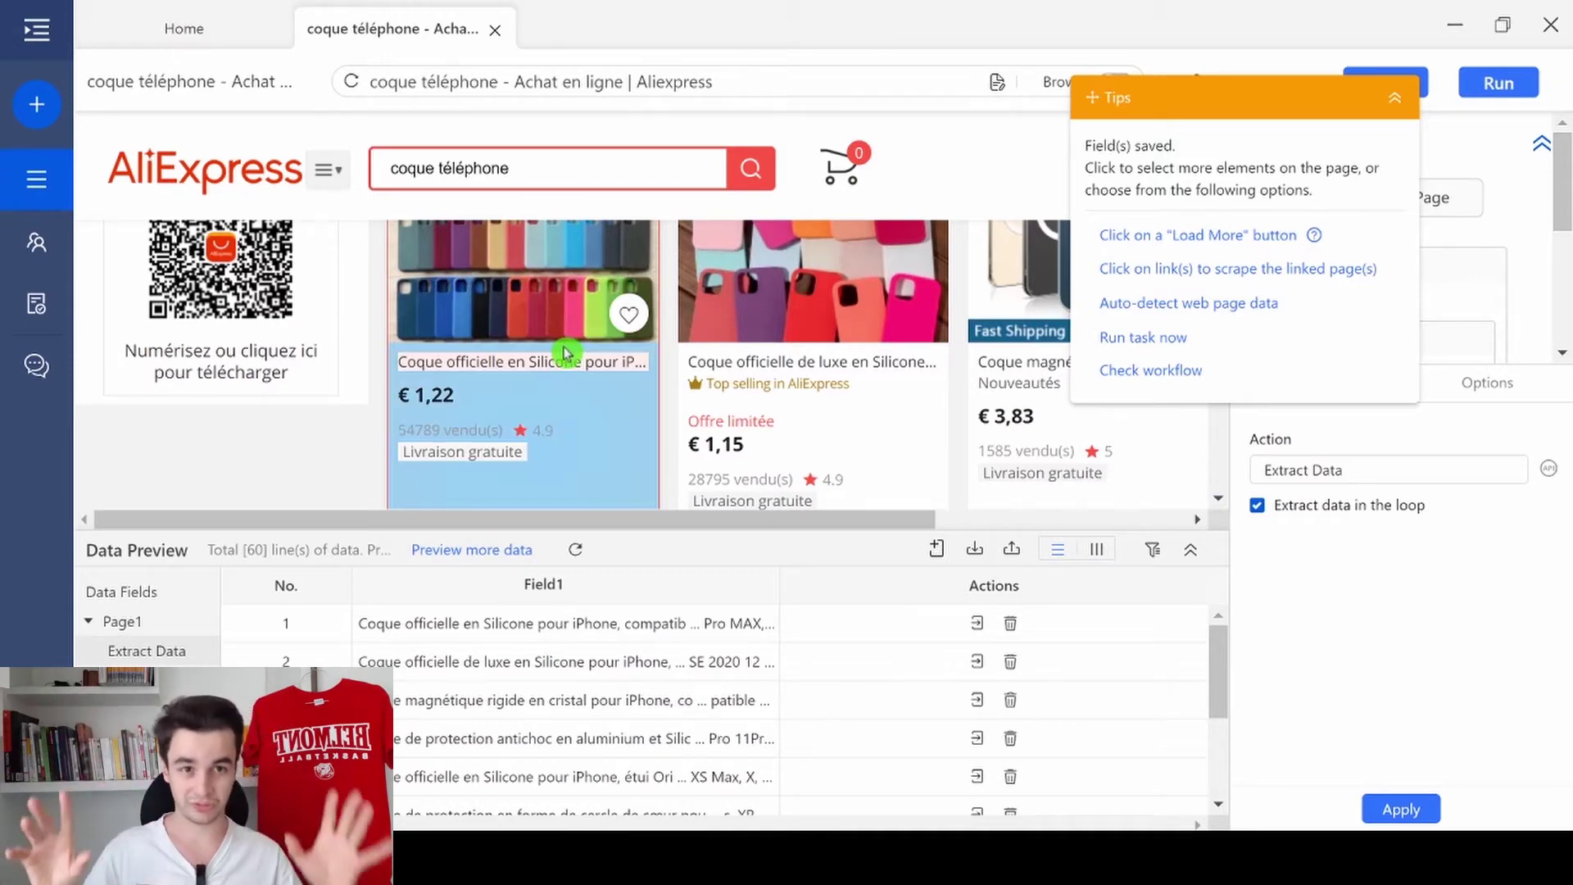
pyautogui.scroll(-3, 500, 696)
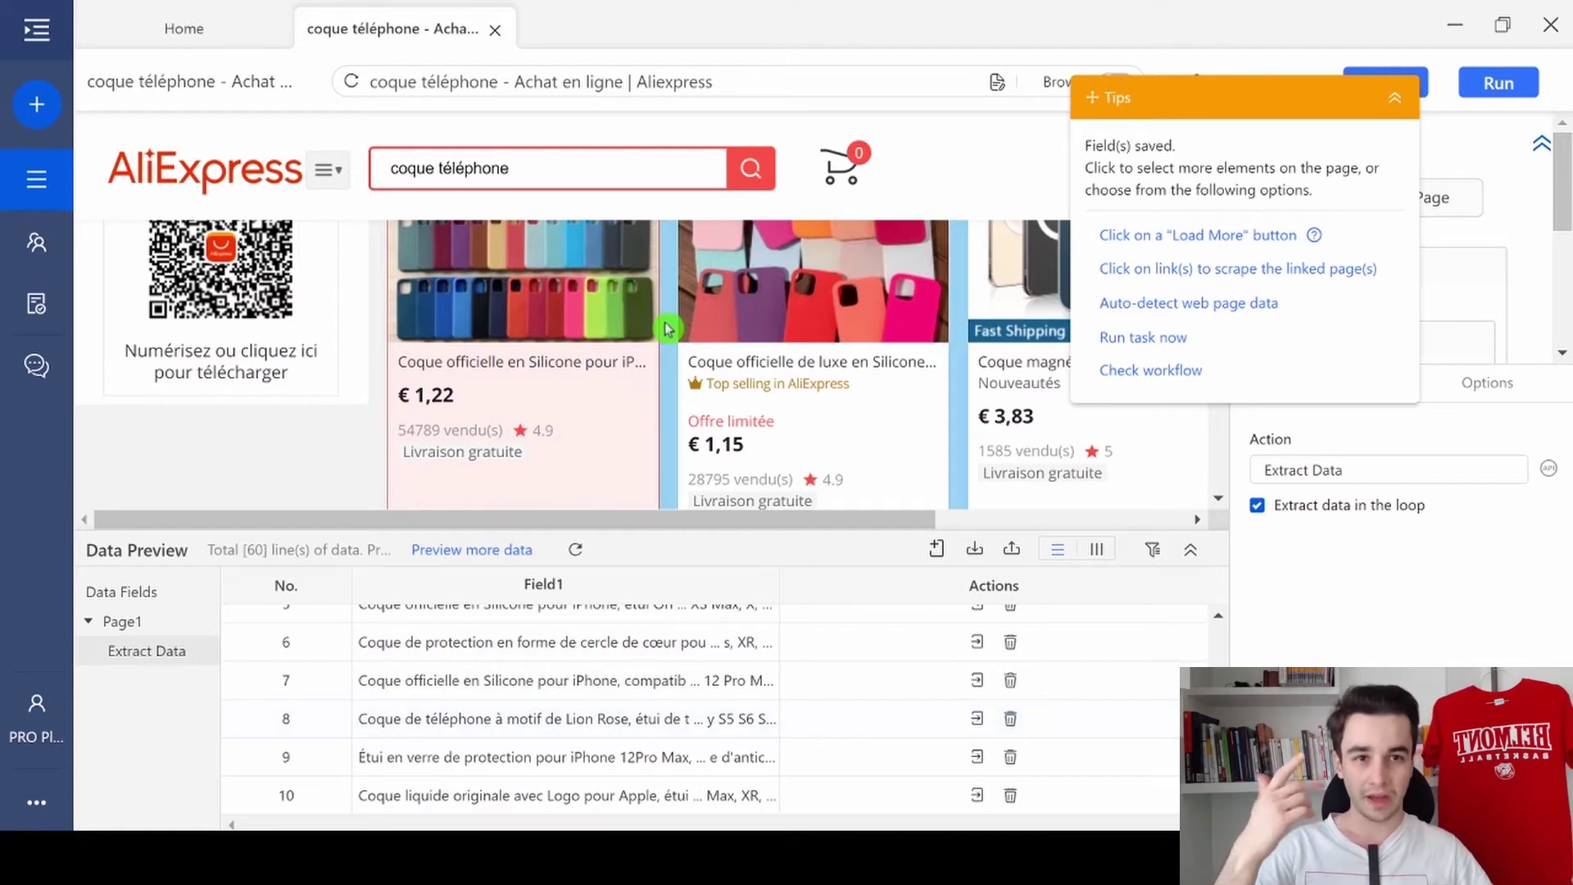
pyautogui.scroll(2, 686, 286)
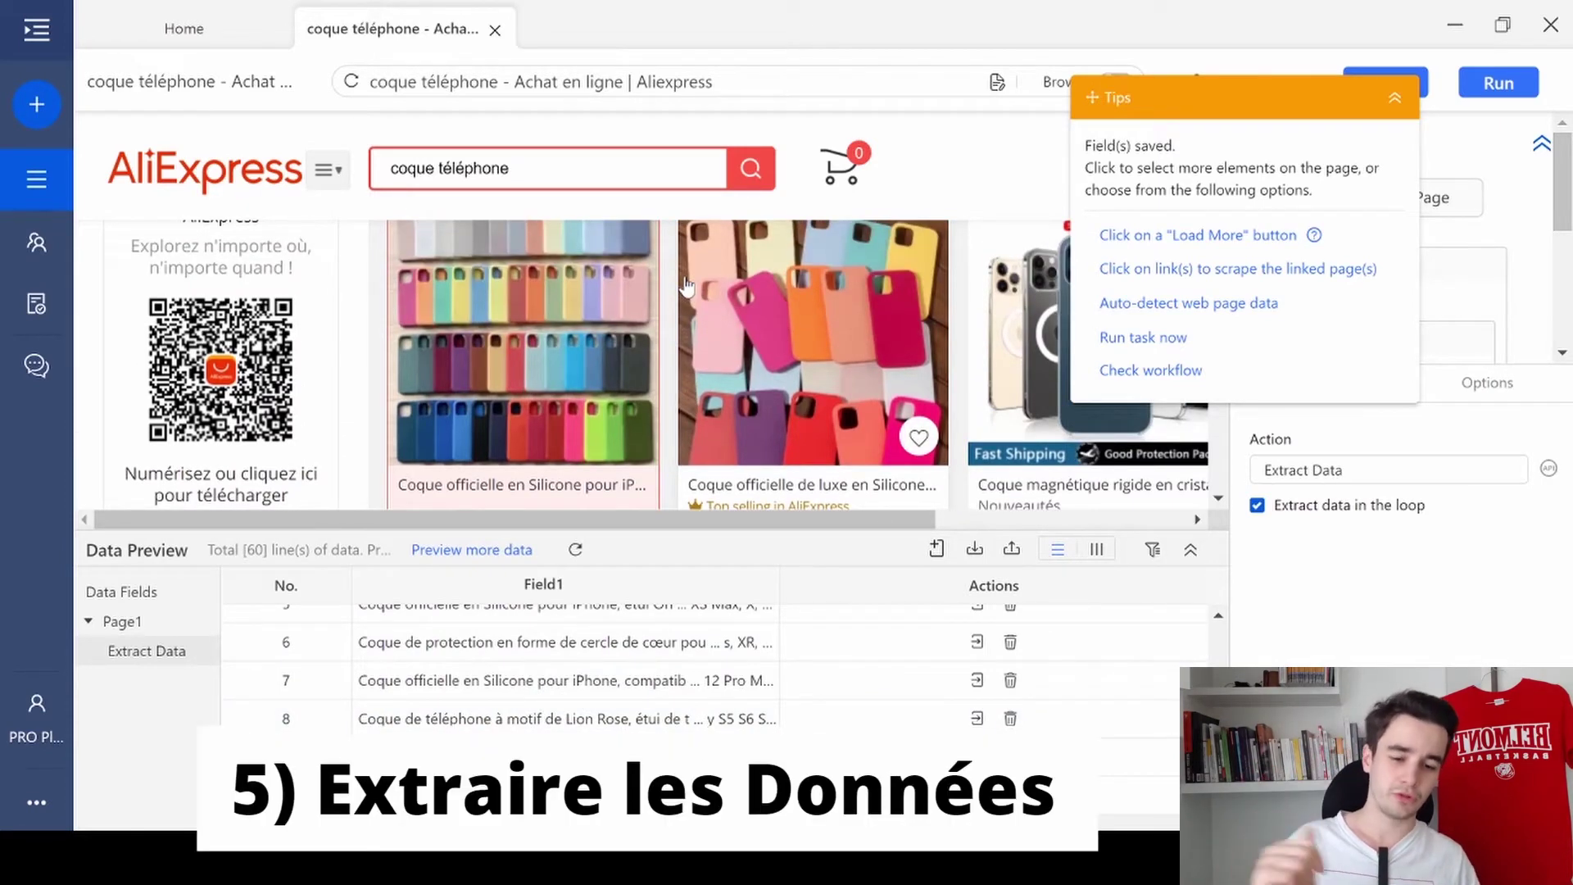
pyautogui.scroll(-3, 348, 337)
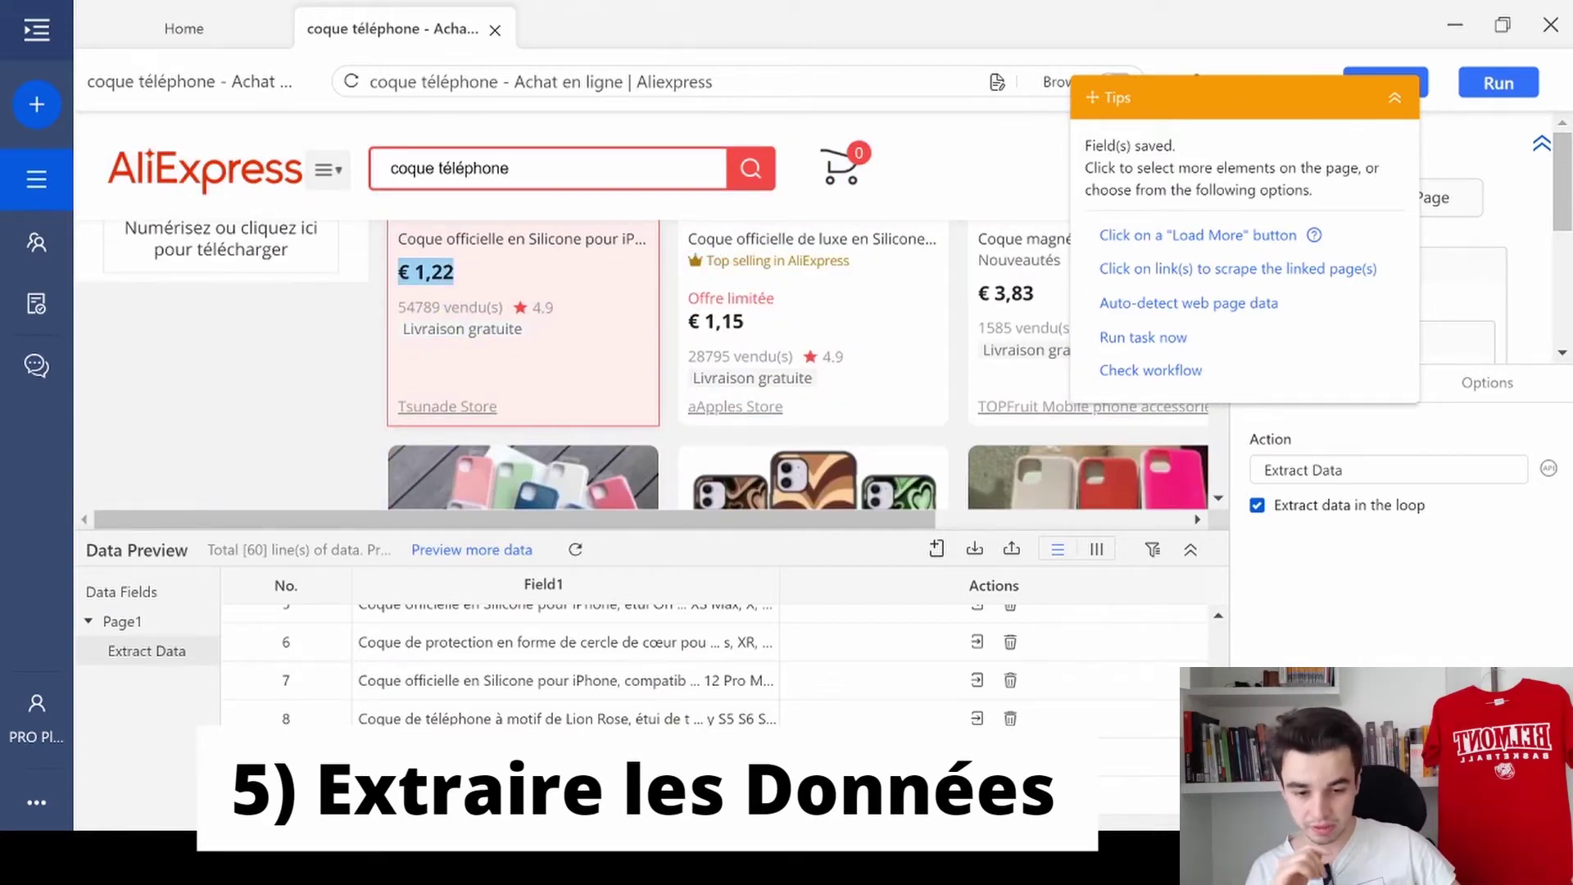
pyautogui.scroll(2, 525, 365)
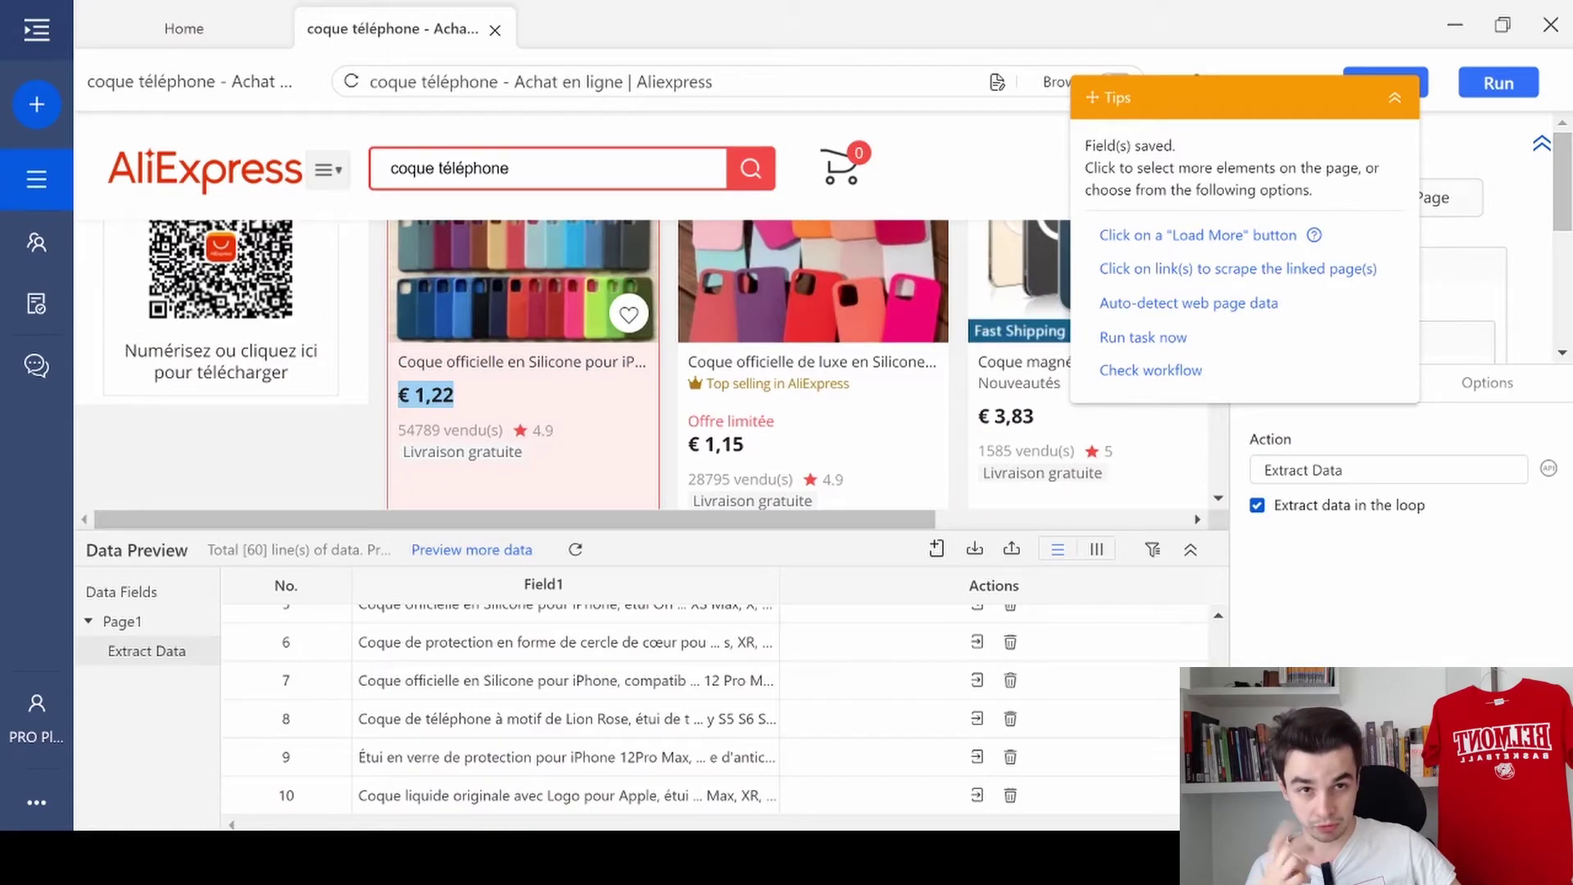
pyautogui.click(425, 395)
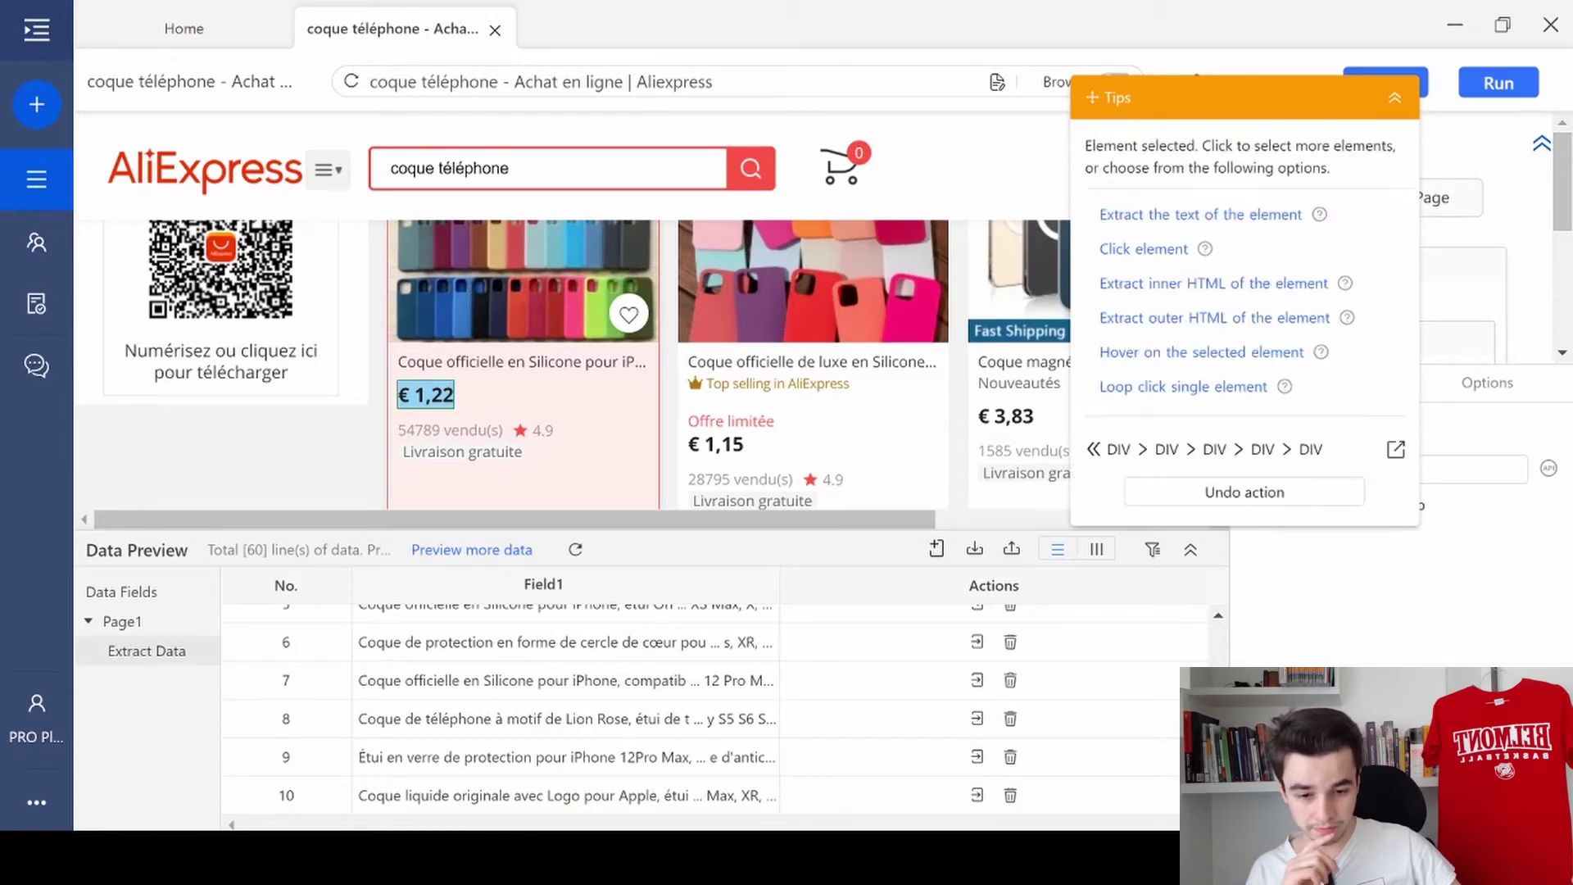
pyautogui.click(1228, 213)
pyautogui.scroll(3, 808, 721)
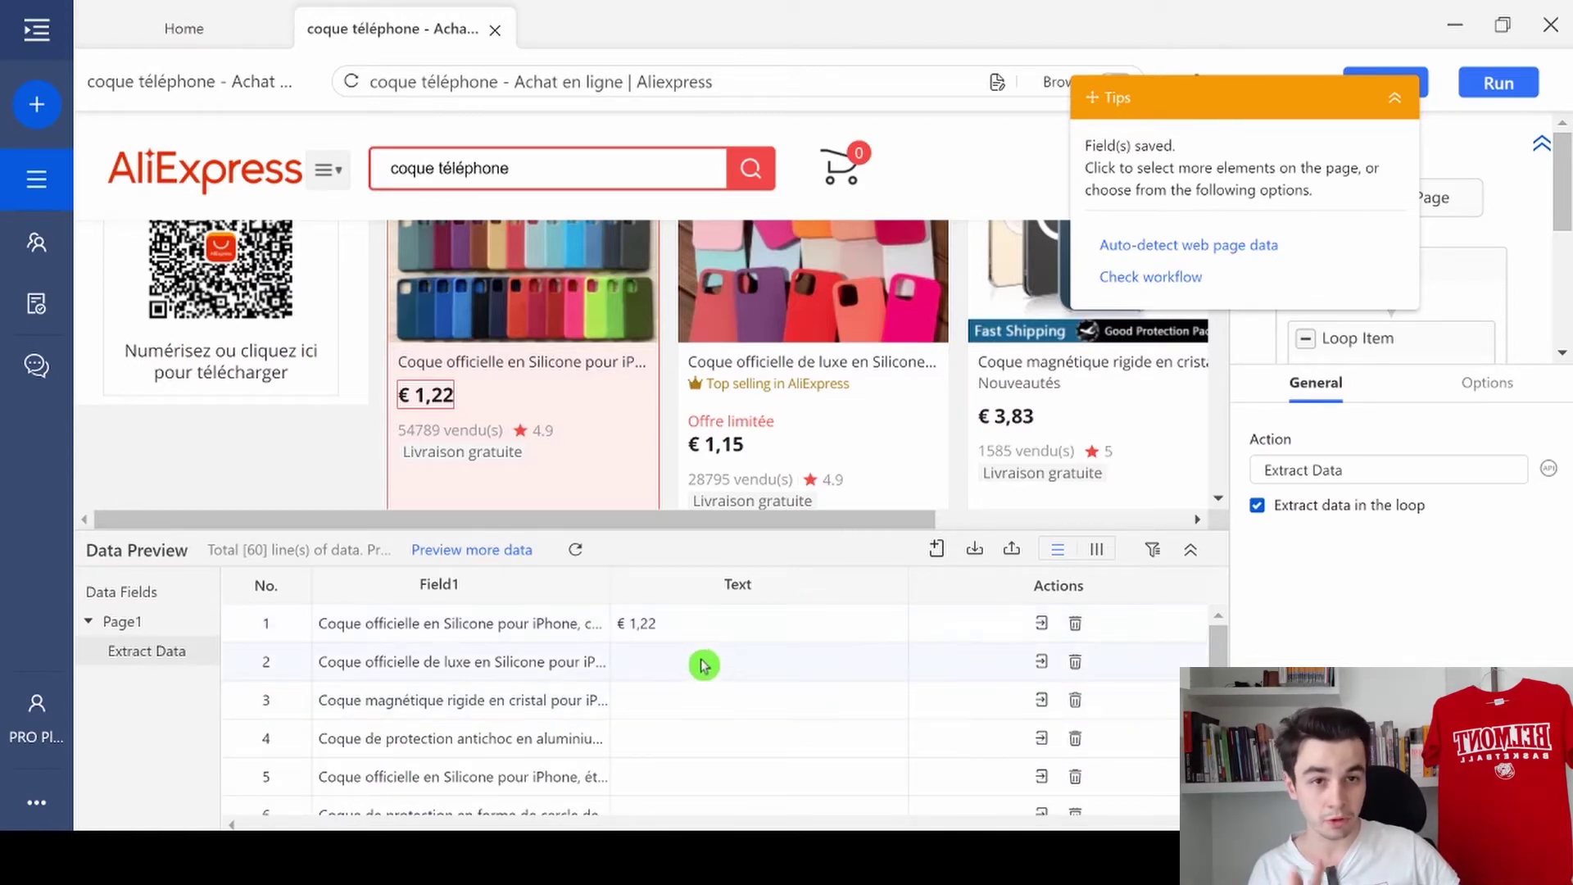
pyautogui.scroll(-2, 729, 672)
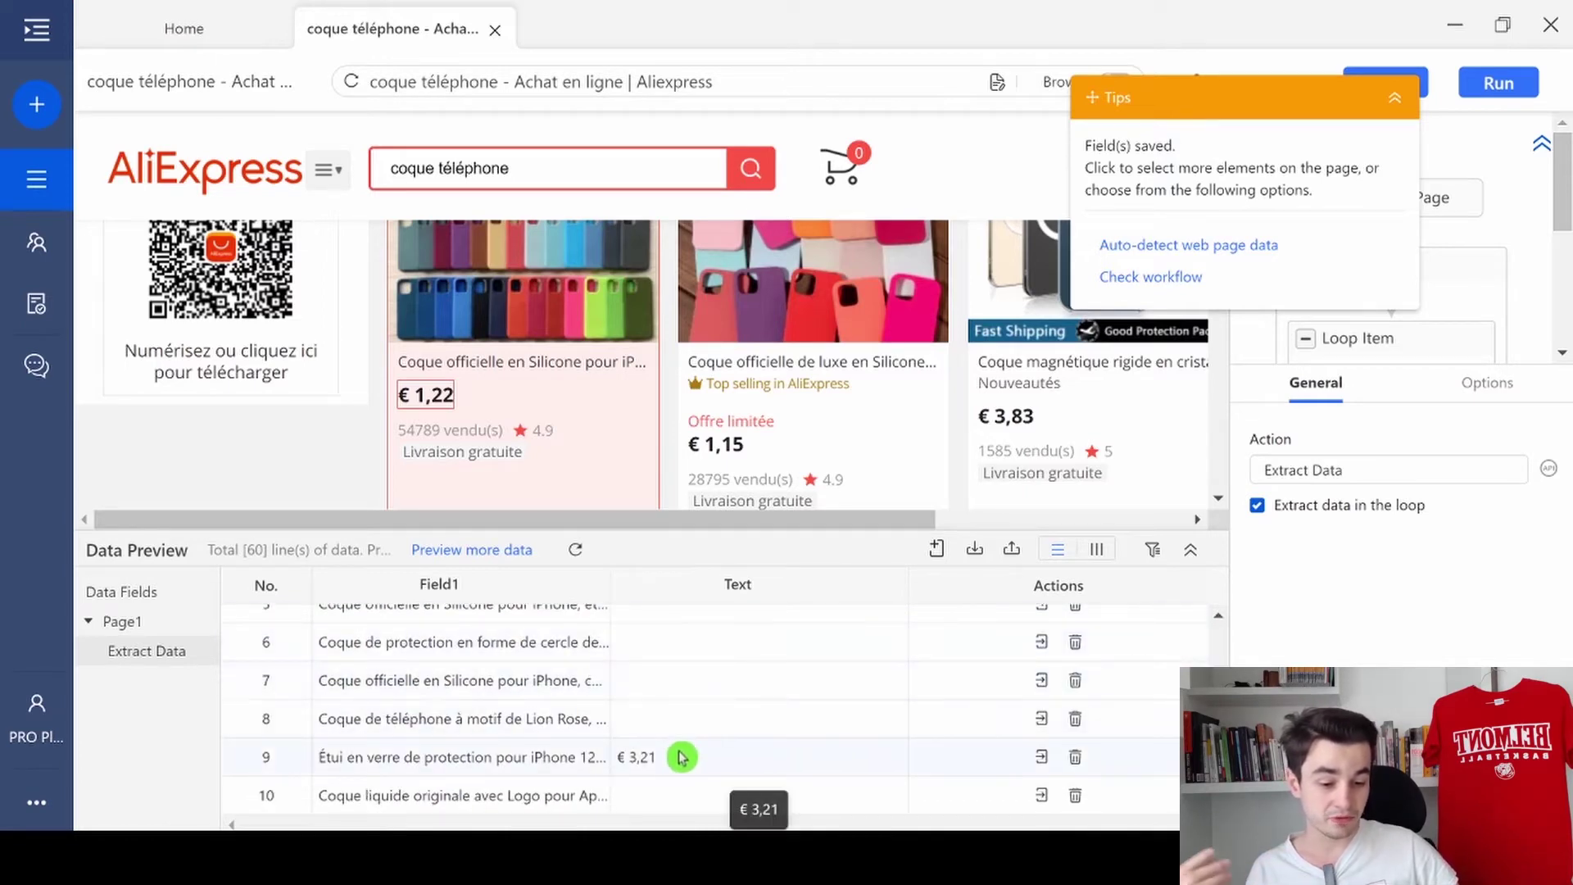
pyautogui.scroll(1, 684, 741)
pyautogui.scroll(-1, 692, 713)
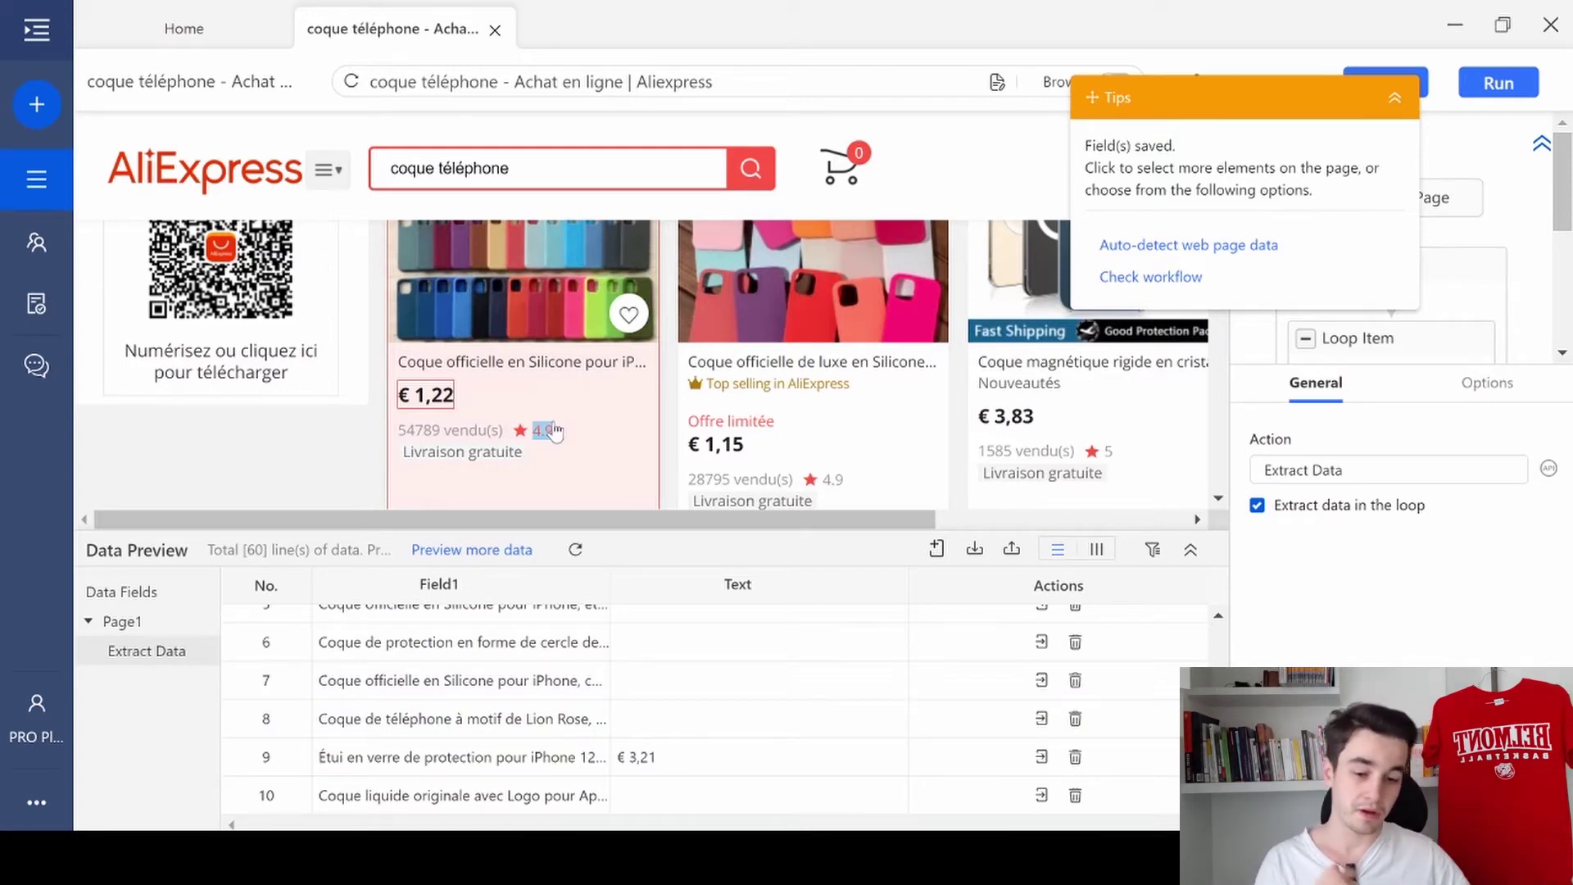
pyautogui.click(510, 401)
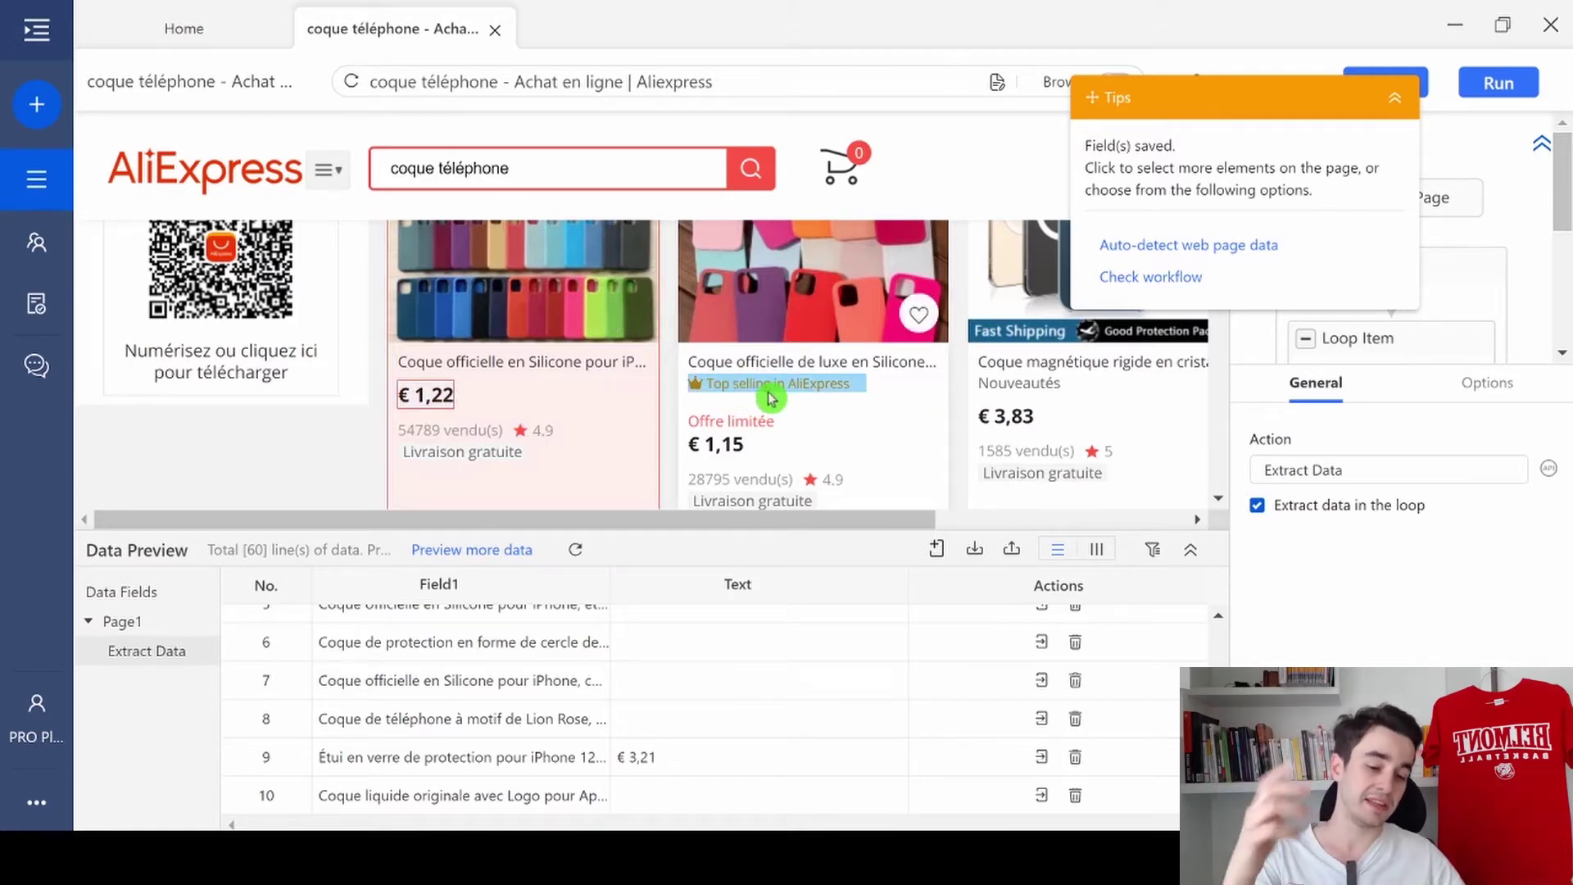
pyautogui.scroll(3, 773, 626)
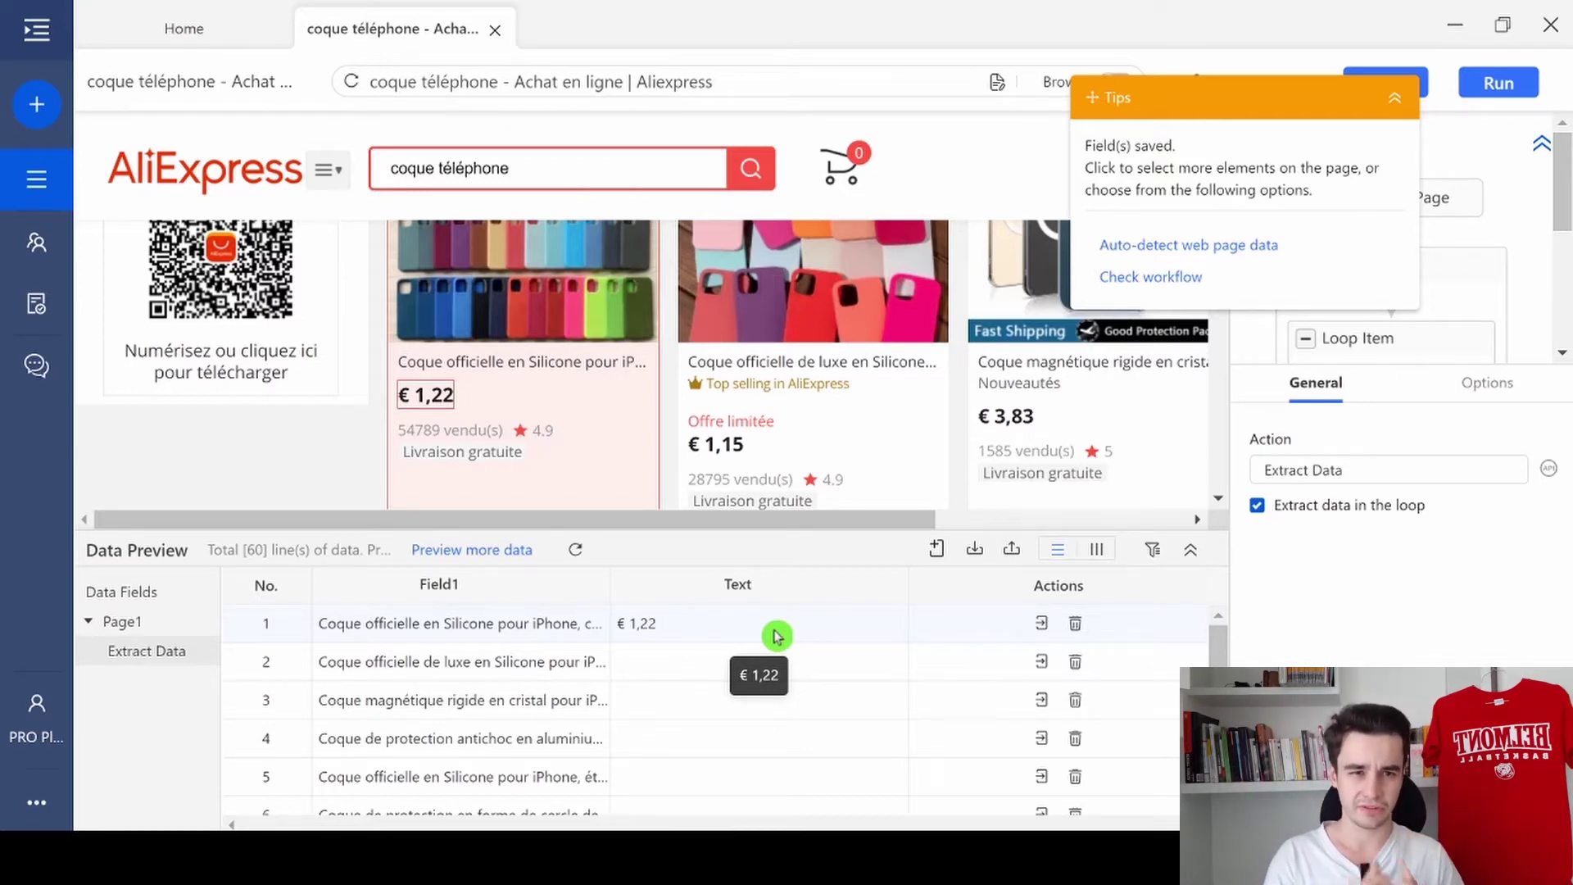
# - Extract the text of the first product's items-sold figure as another data field
pyautogui.click(475, 437)
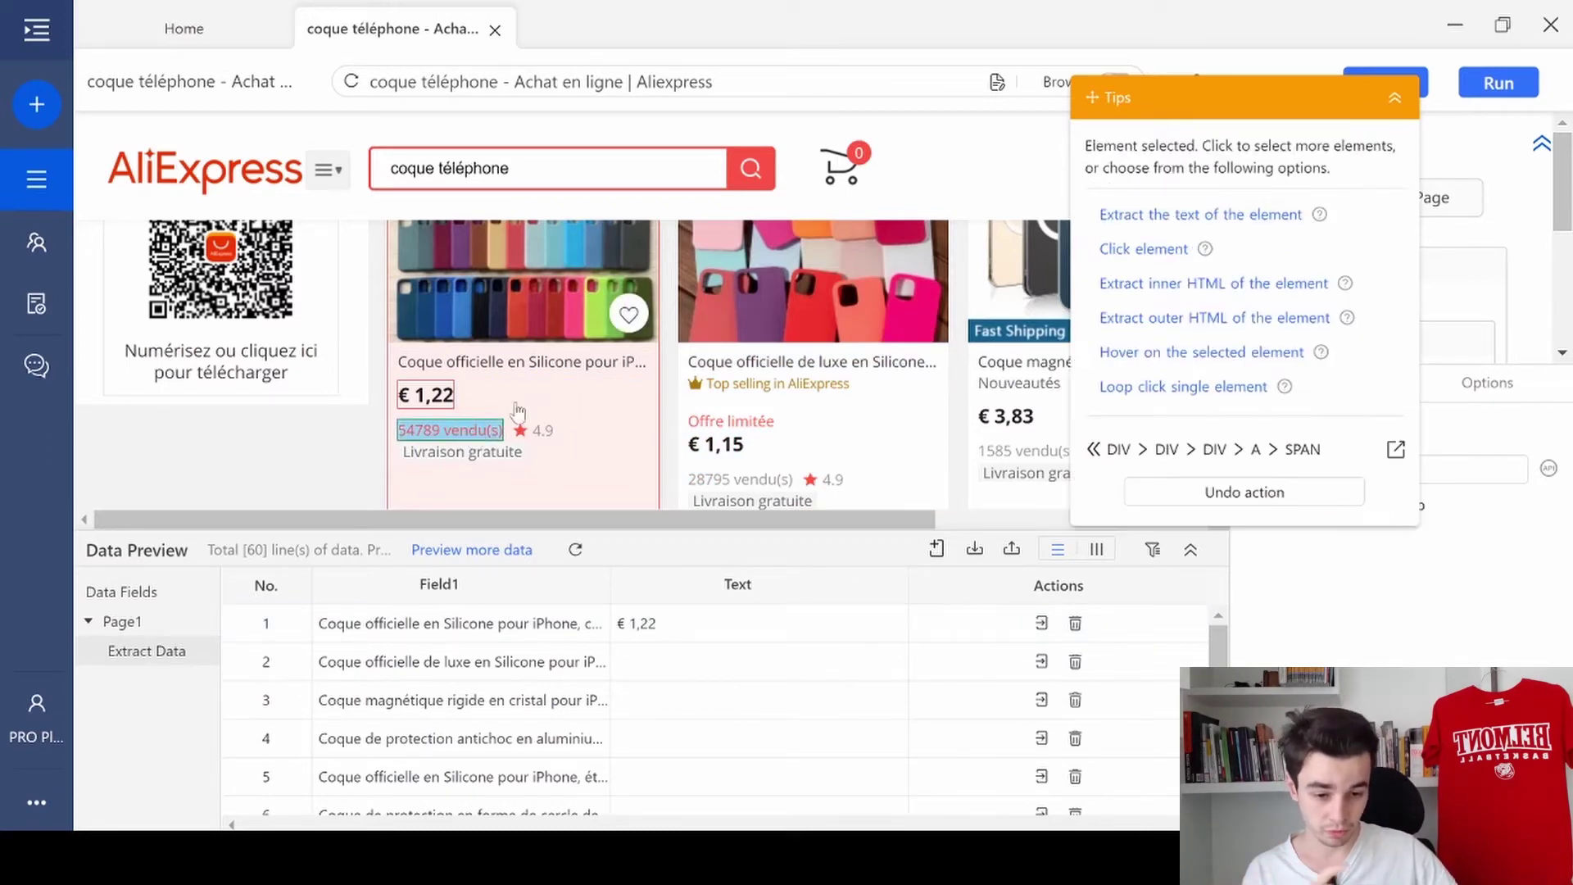
pyautogui.click(1271, 216)
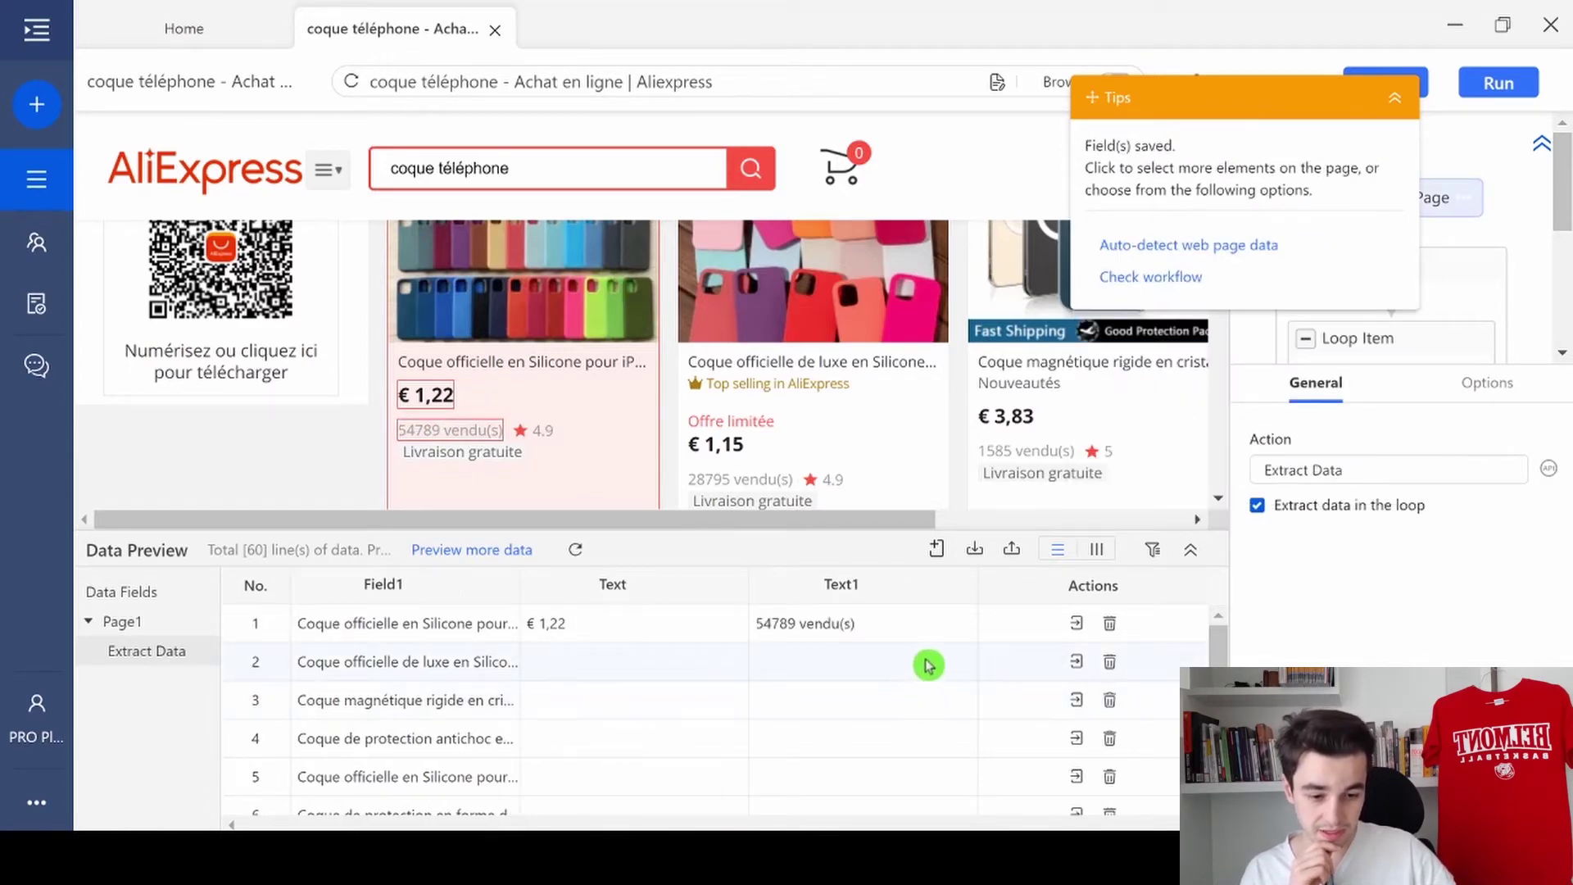
pyautogui.scroll(-3, 929, 665)
pyautogui.scroll(3, 929, 664)
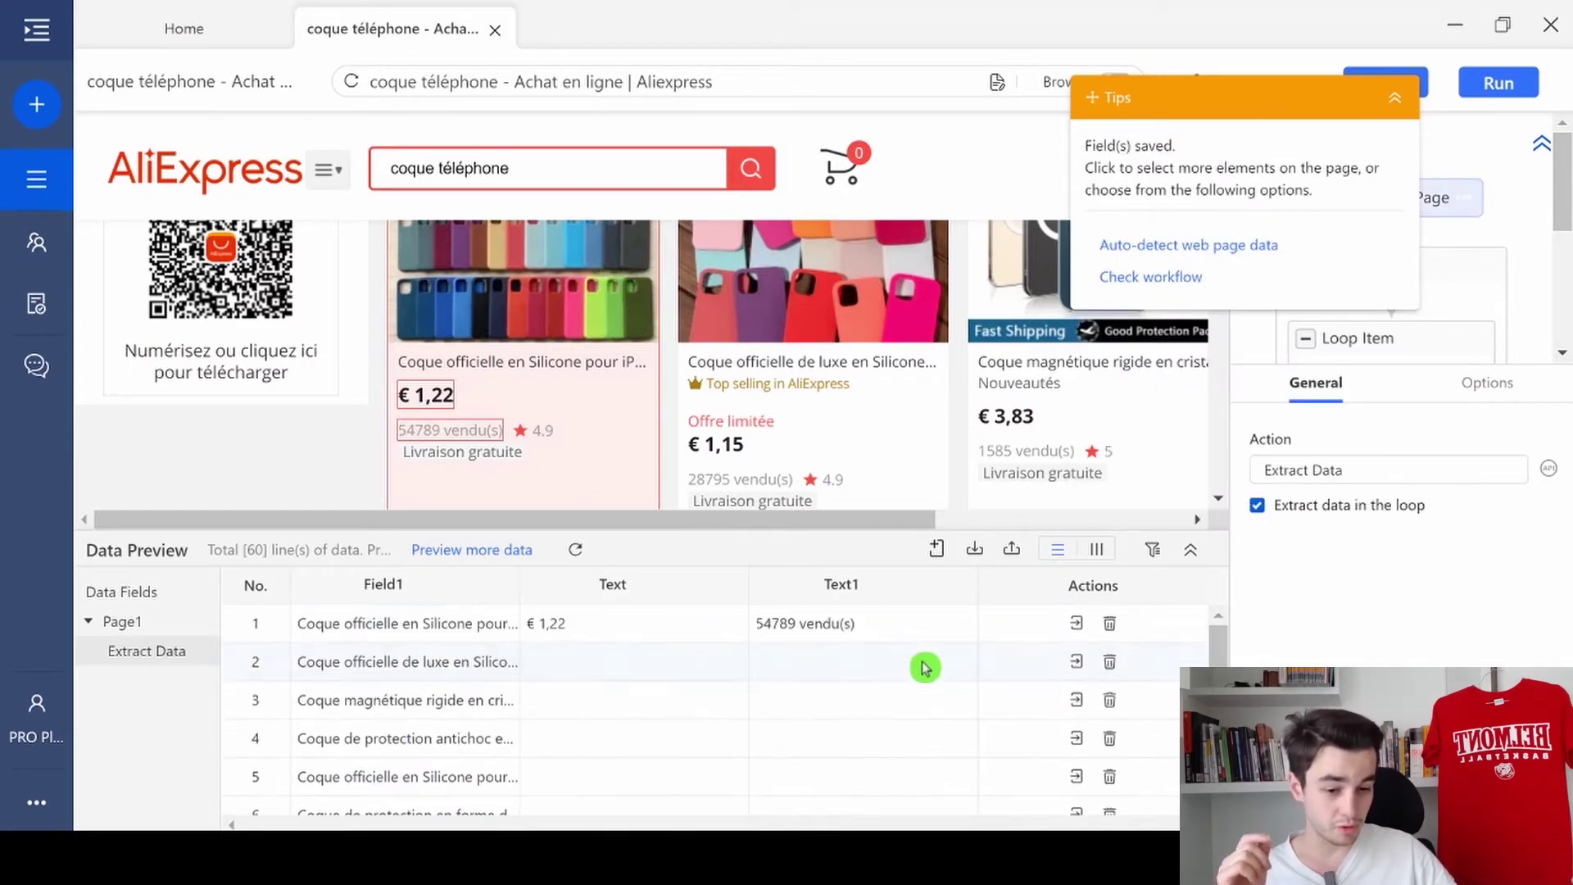
pyautogui.click(745, 414)
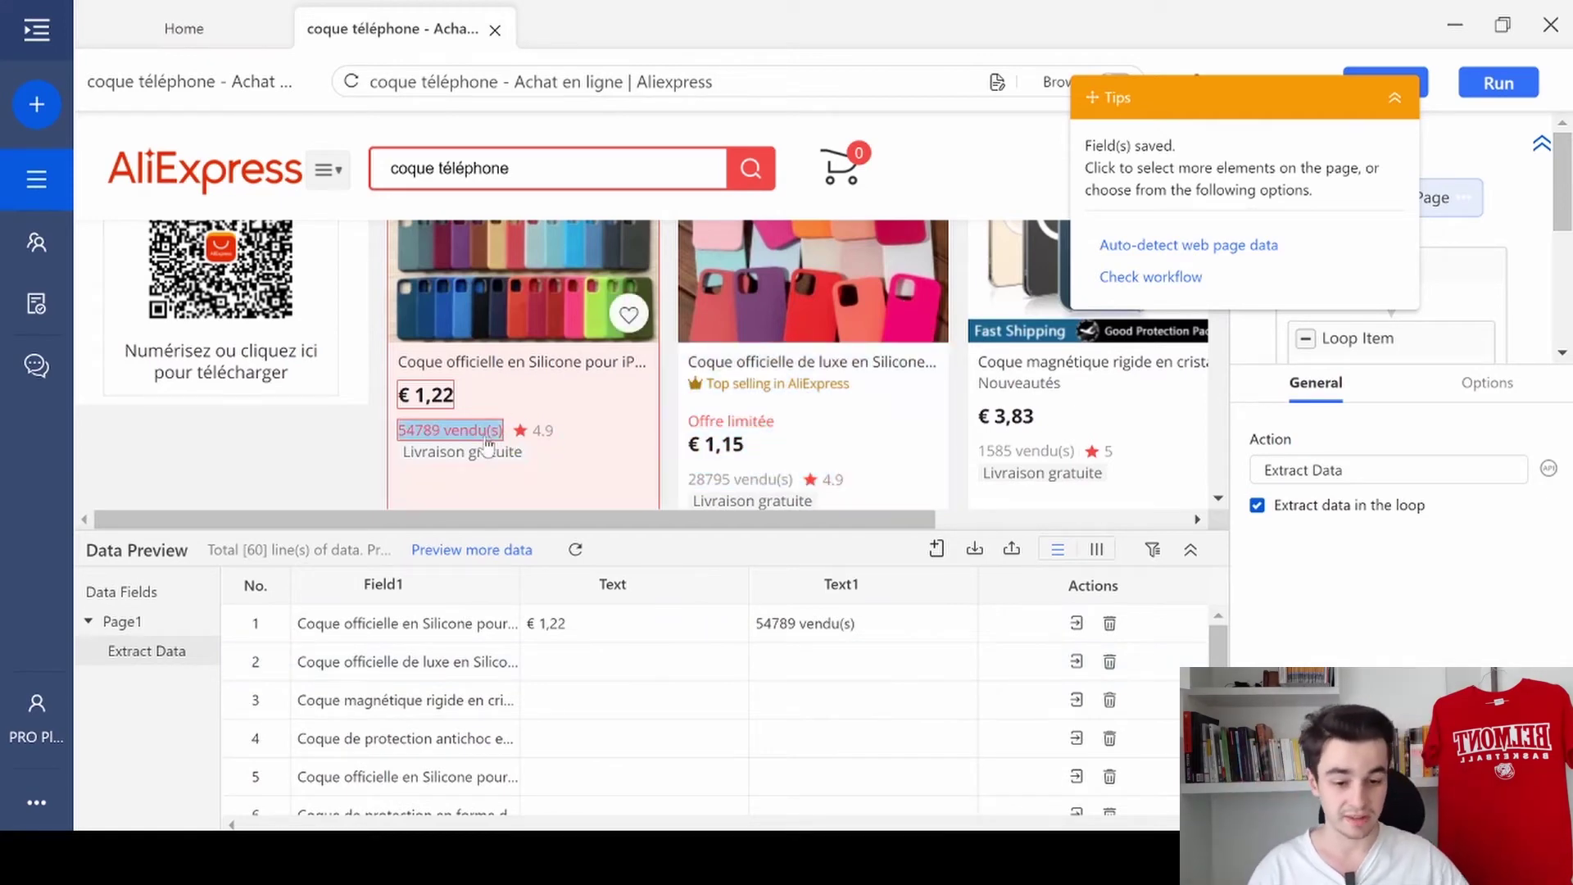
pyautogui.click(838, 394)
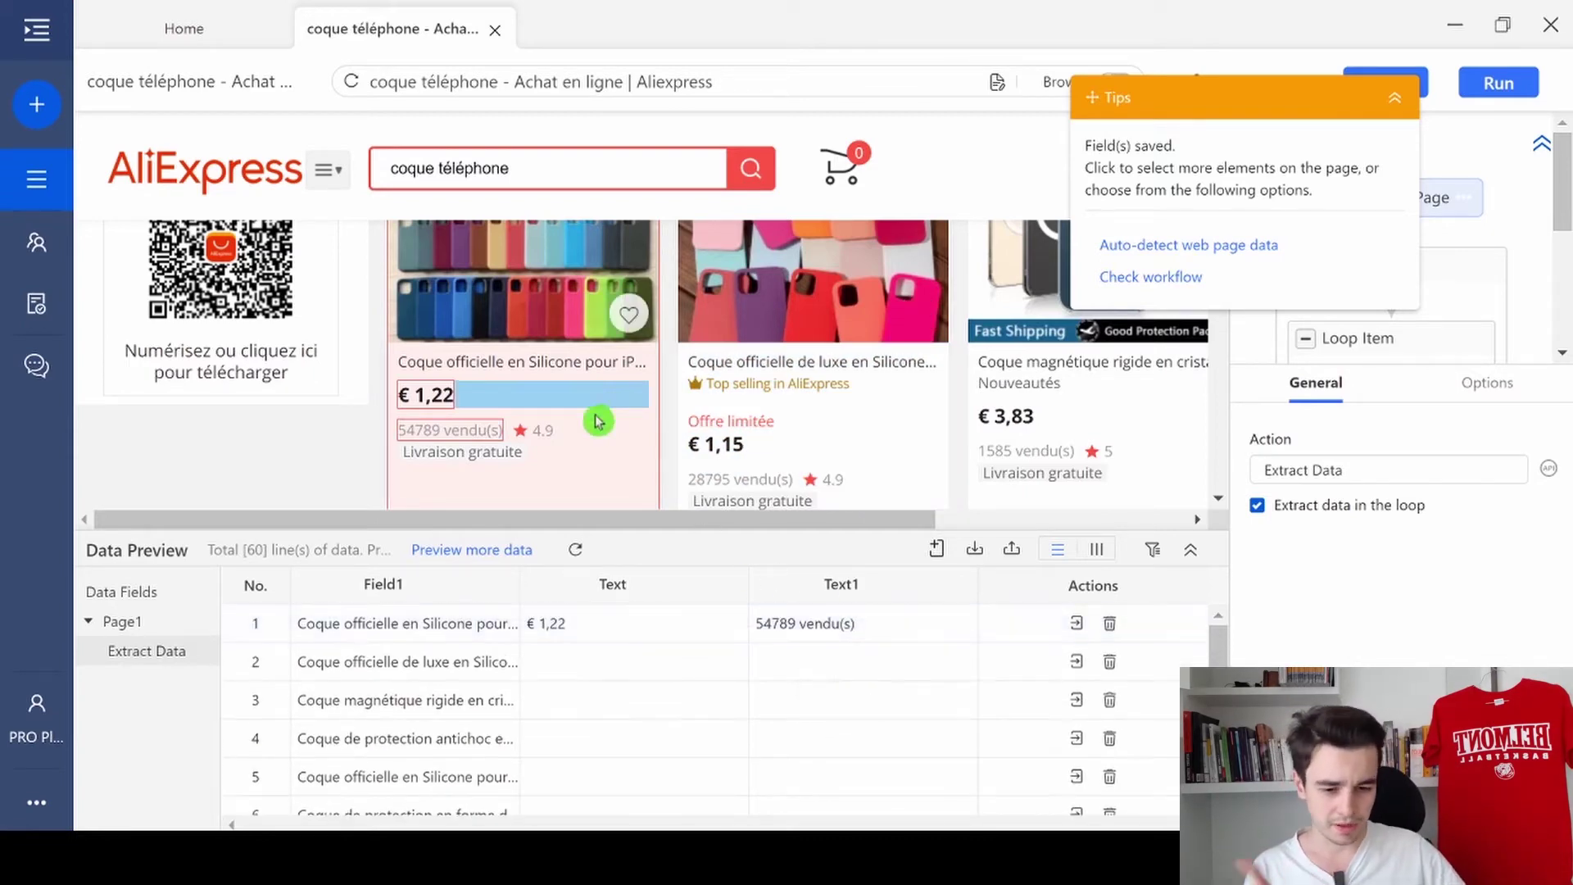
# - Extract the text of the first product's star rating as another data field
pyautogui.click(545, 431)
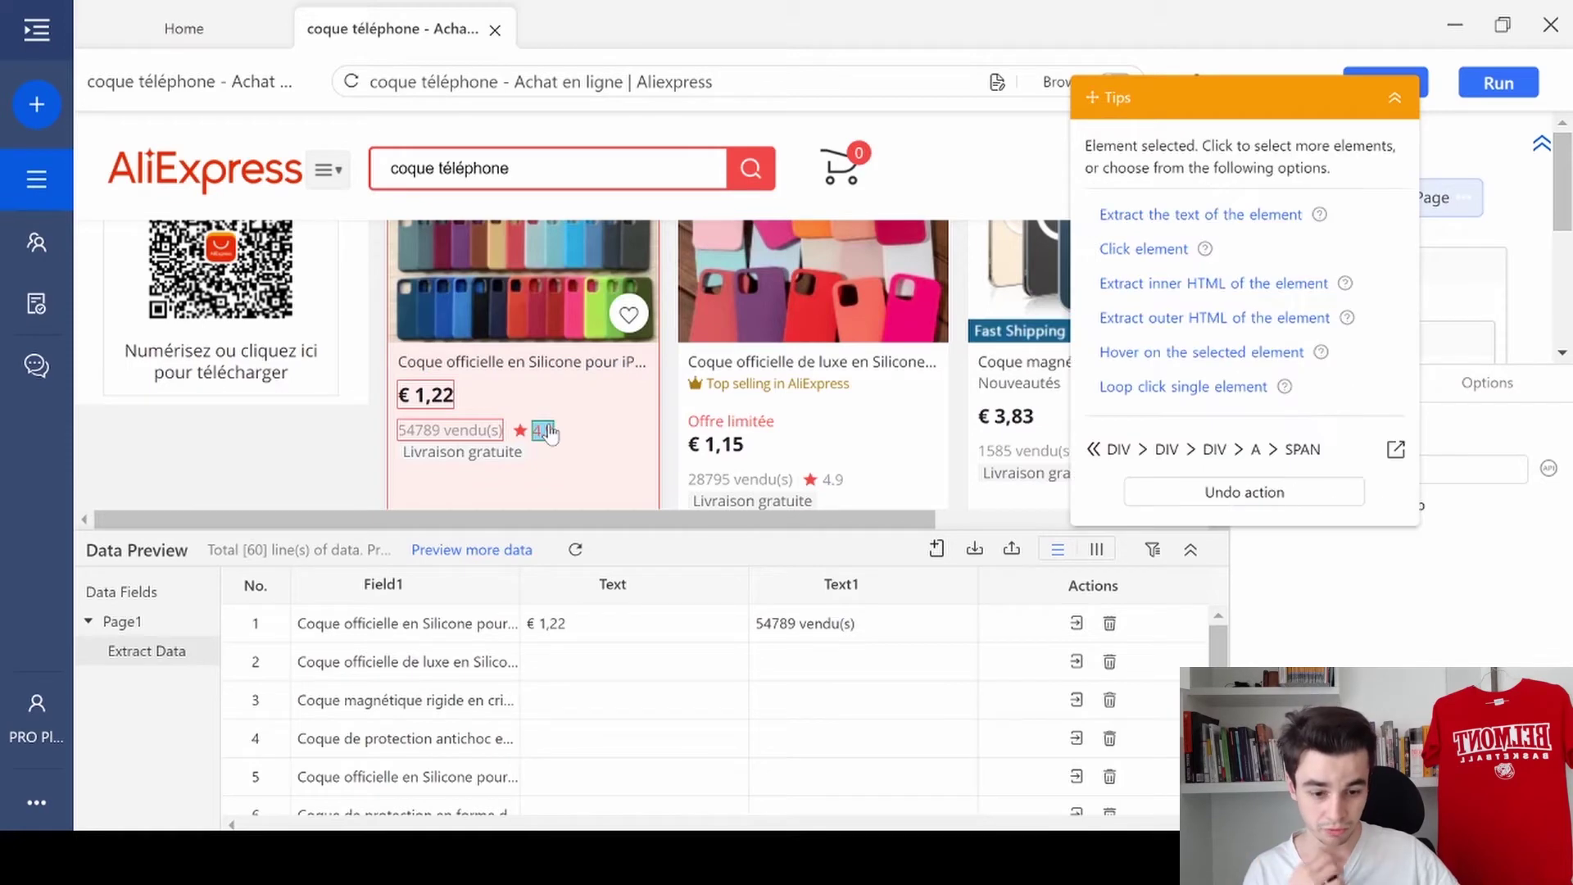
pyautogui.click(1235, 217)
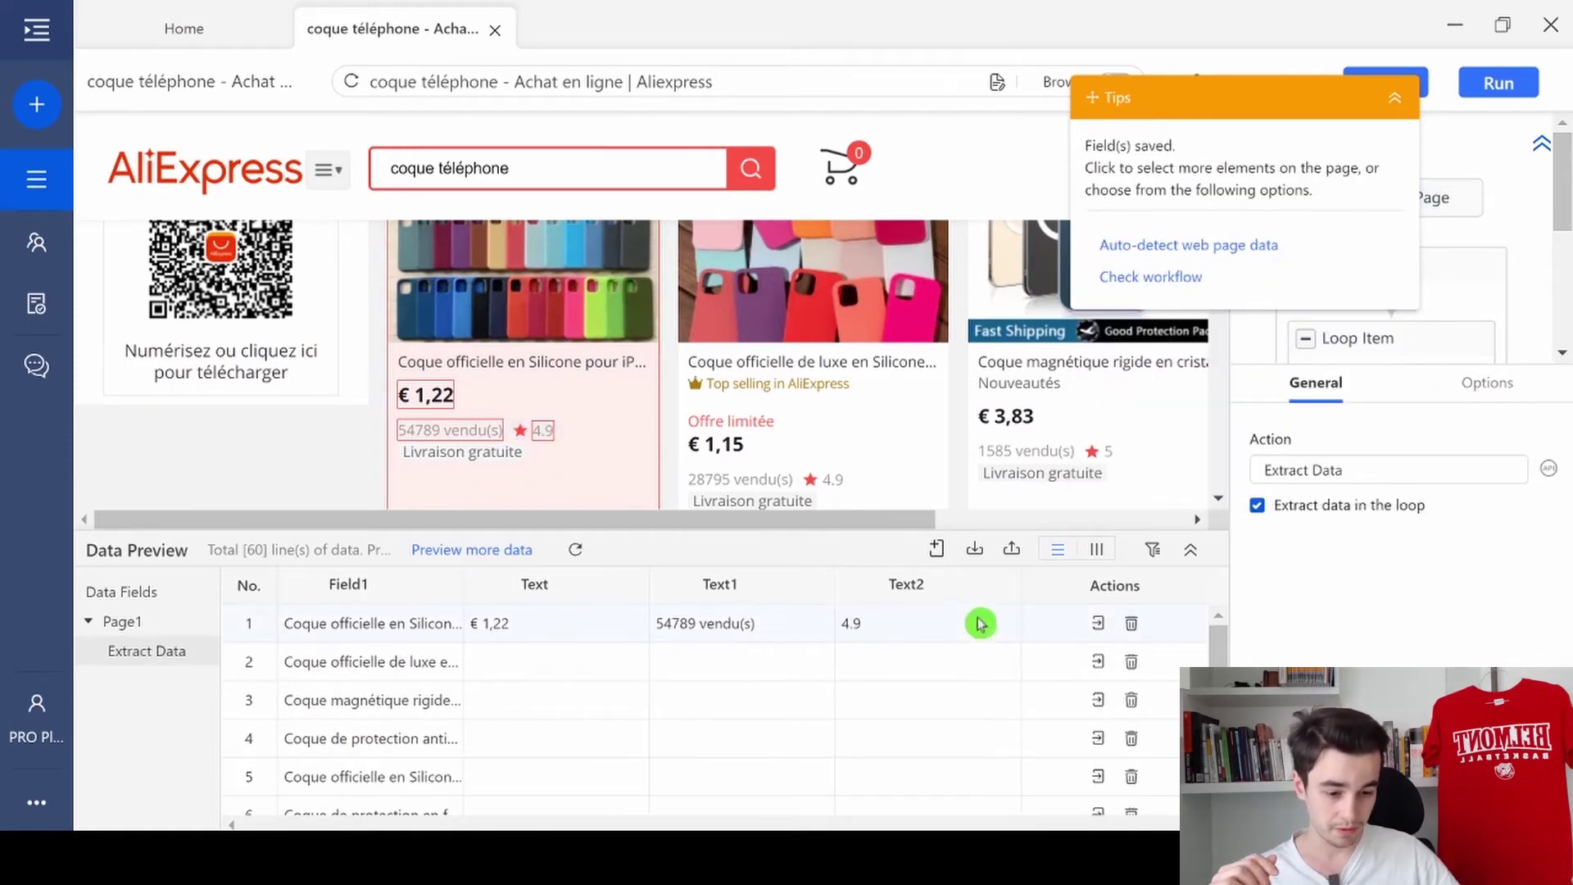
pyautogui.scroll(-2, 939, 707)
pyautogui.scroll(2, 937, 709)
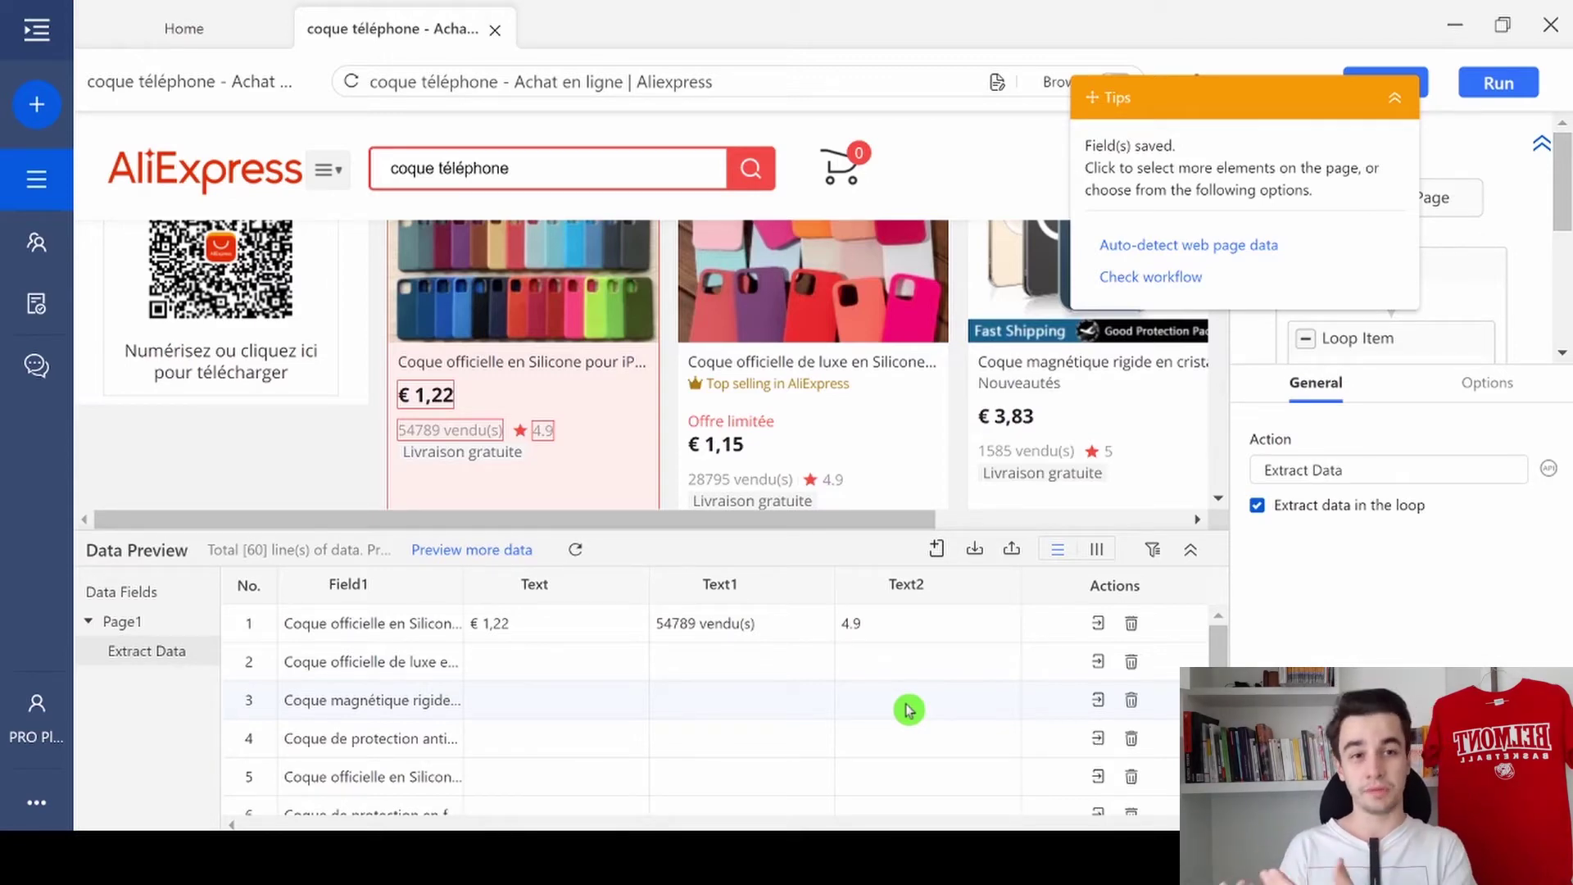
pyautogui.hotkey('alt', 'Tab')
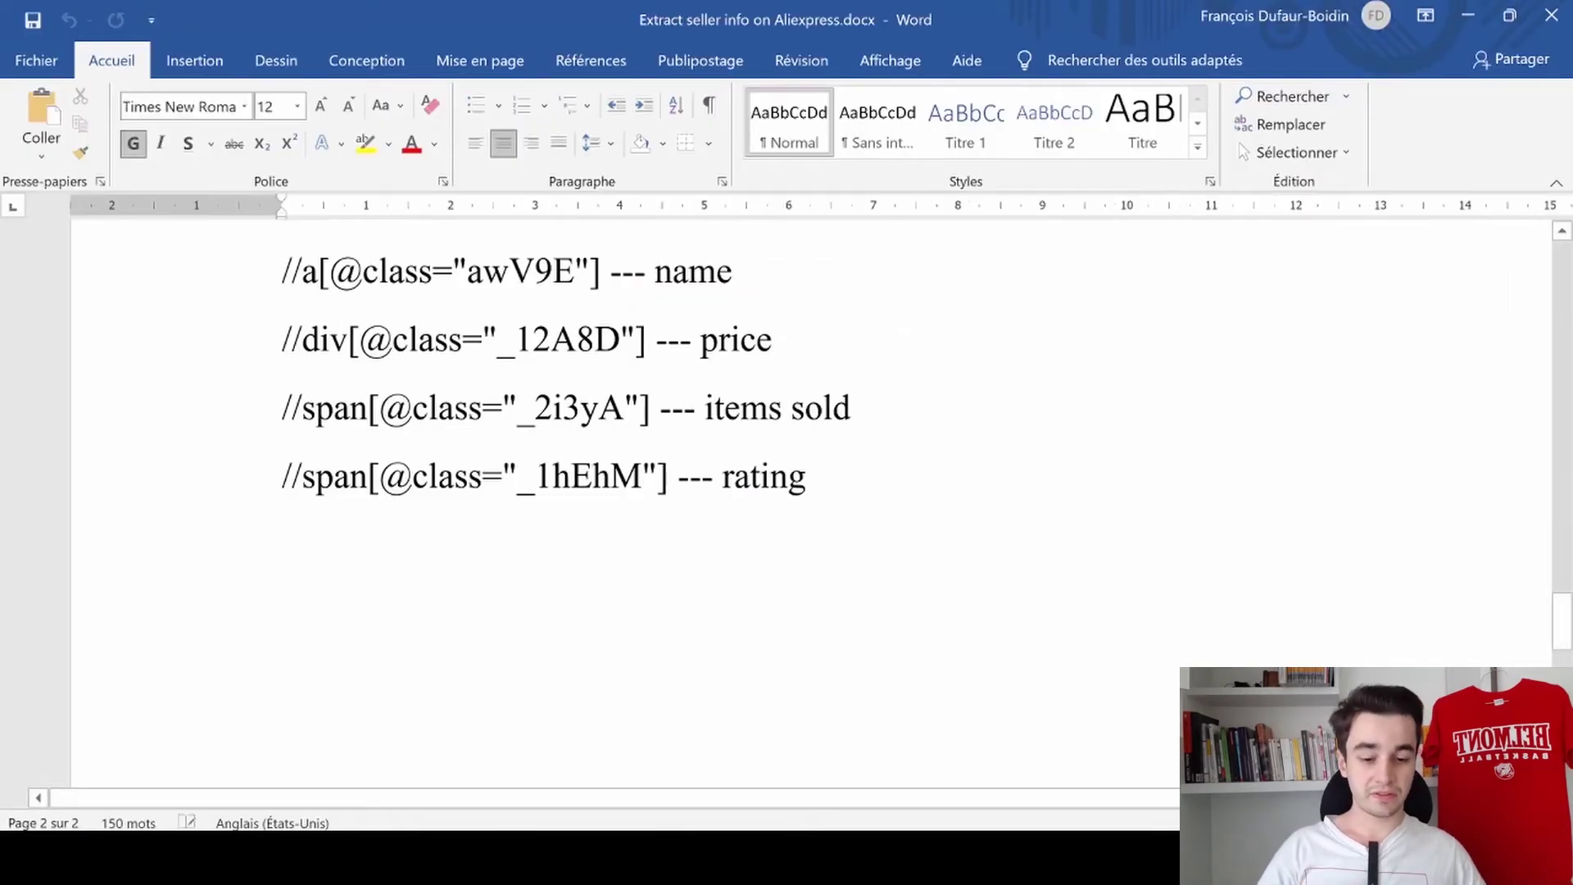
pyautogui.moveTo(282, 339); pyautogui.dragTo(654, 340)
pyautogui.hotkey('ctrl', 'c')
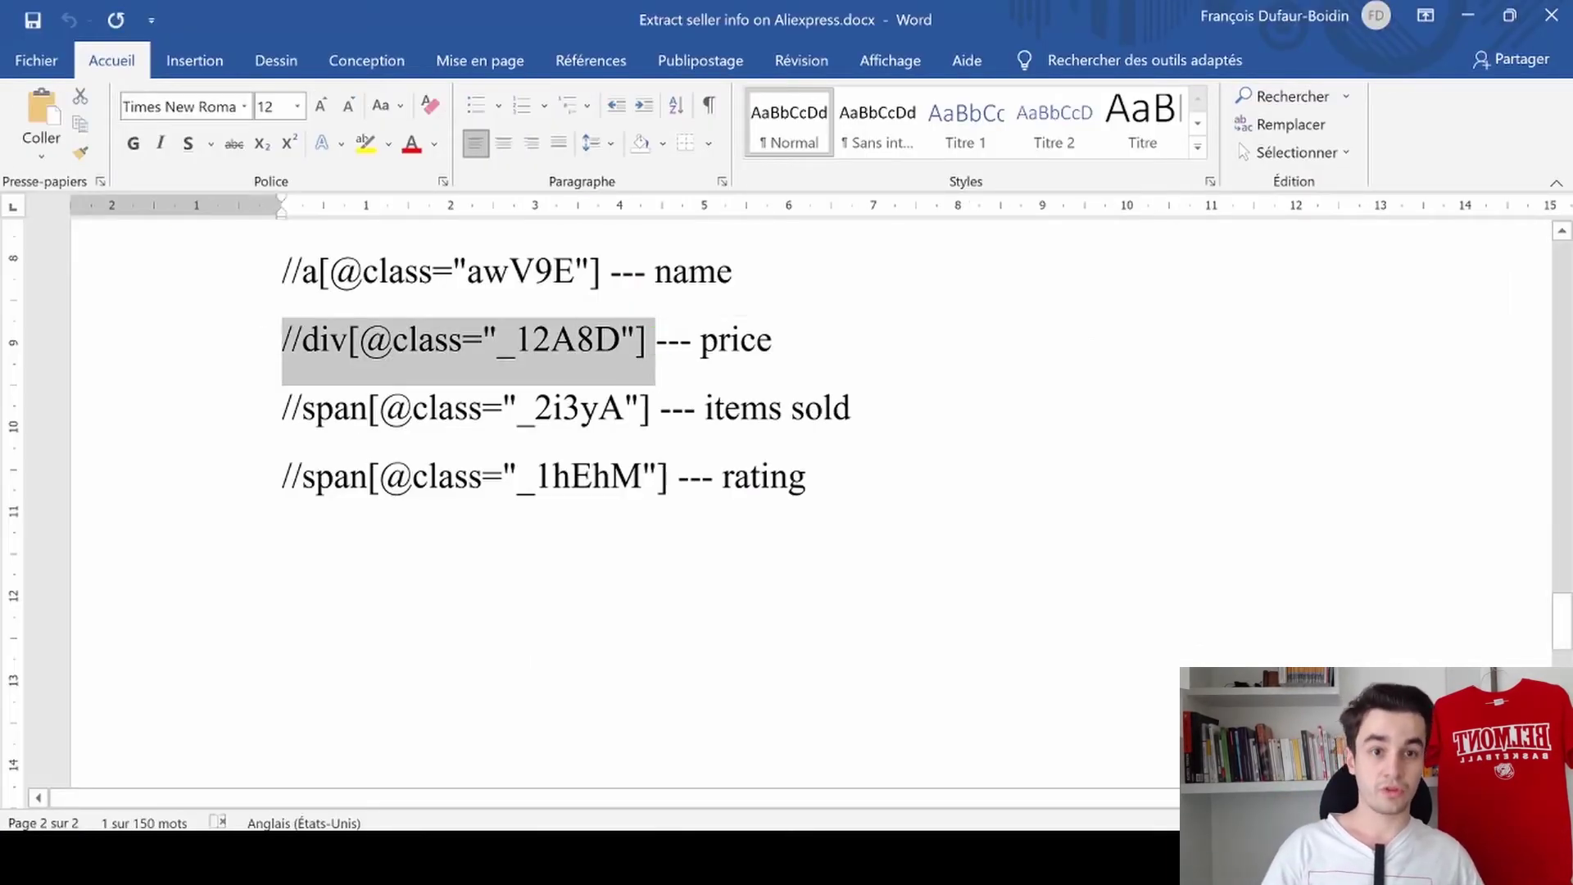
pyautogui.hotkey('alt', 'Tab')
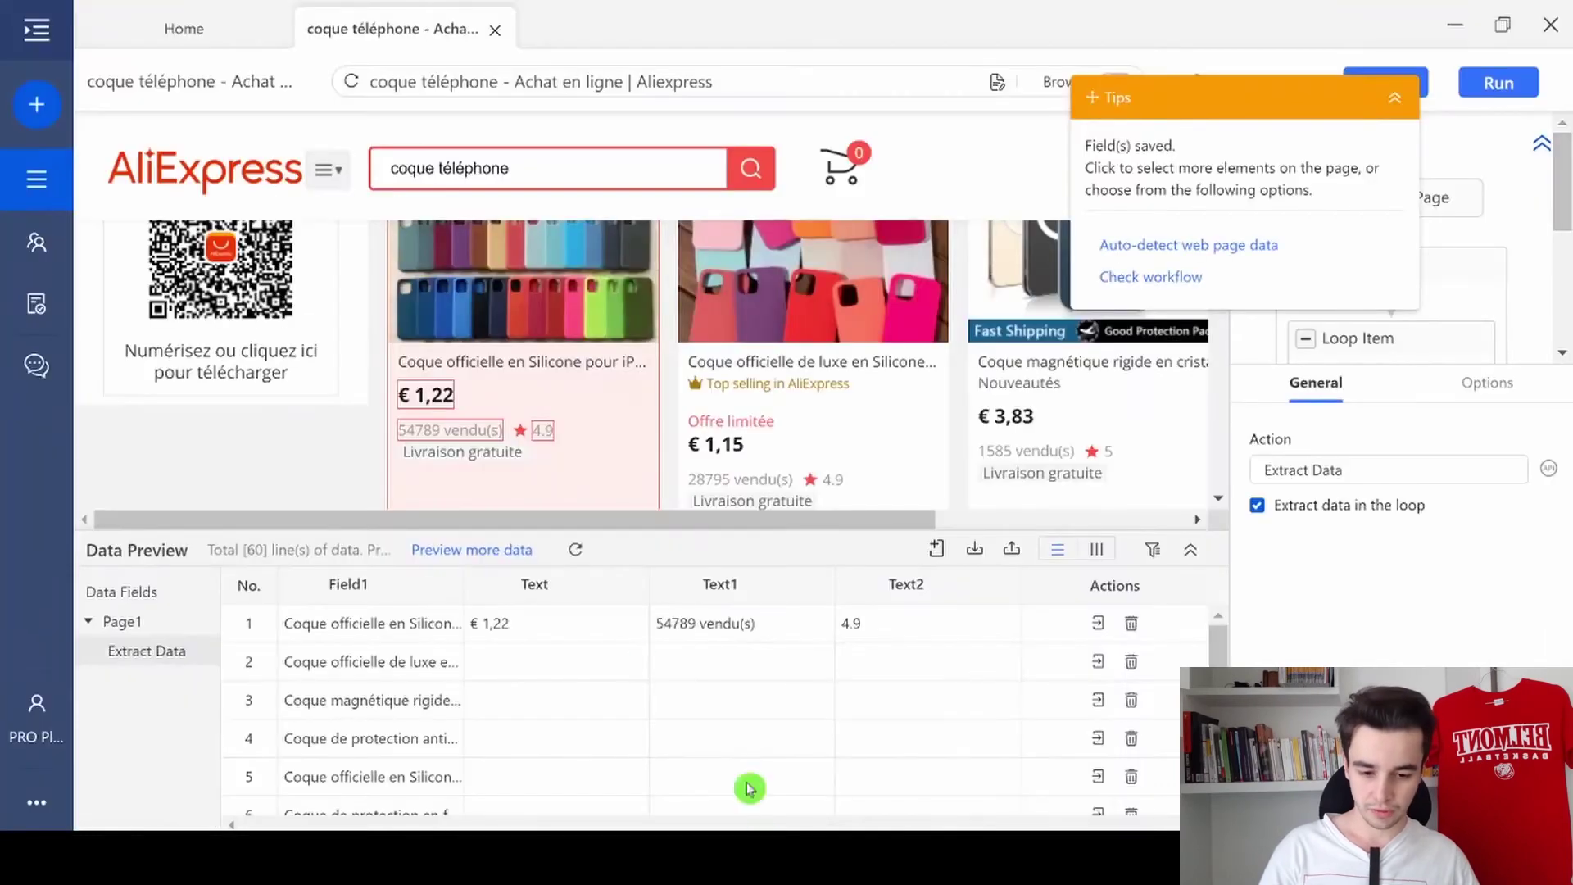
pyautogui.click(628, 583)
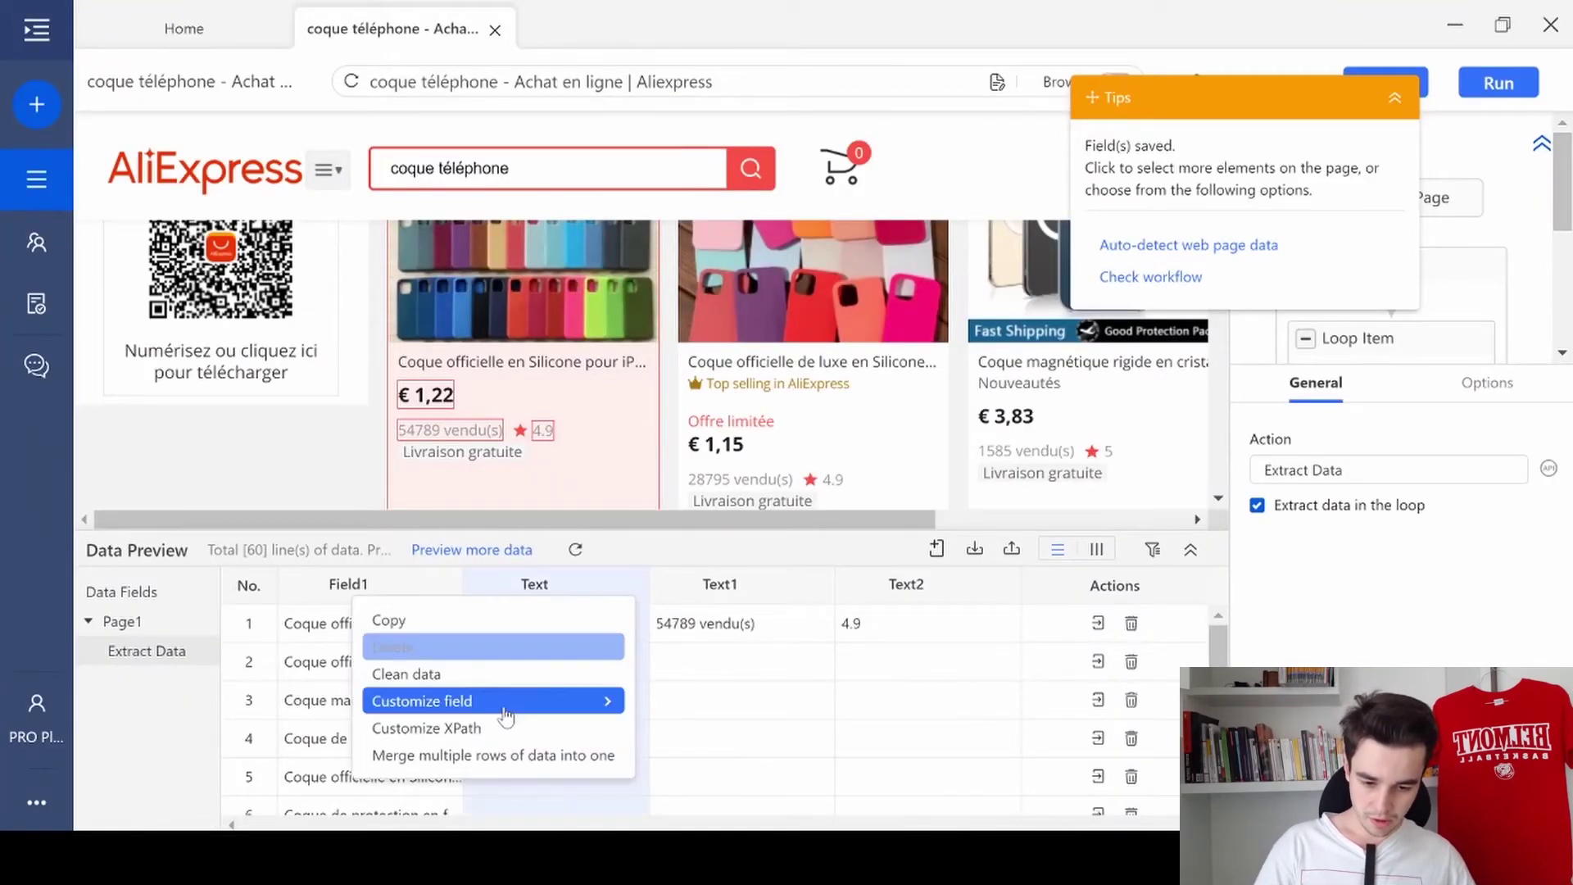
pyautogui.click(484, 728)
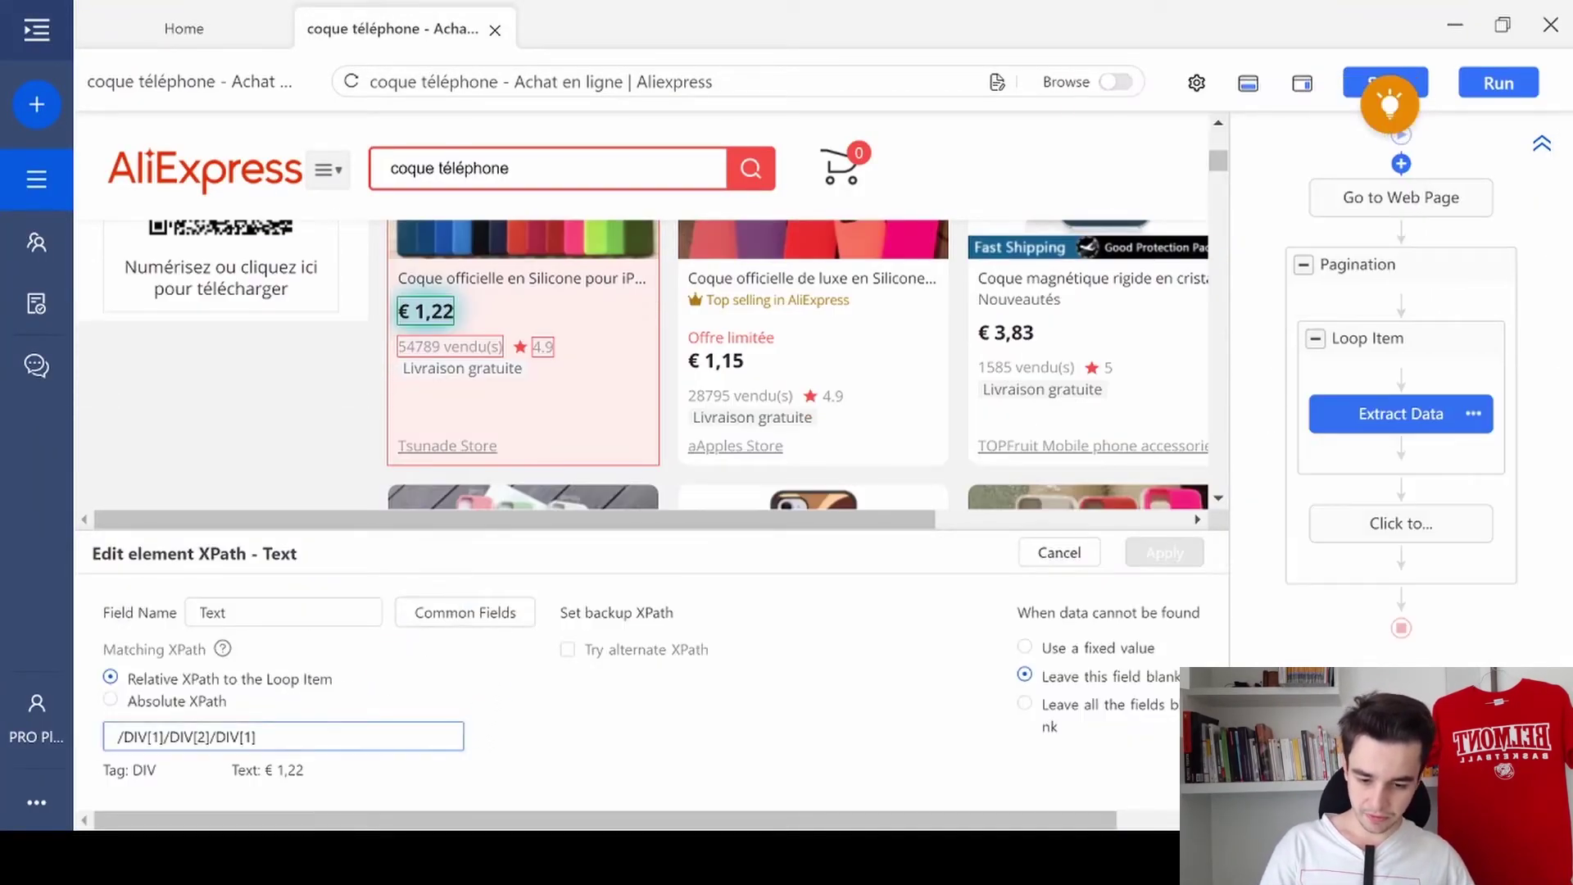
pyautogui.hotkey('ctrl', 'a')
pyautogui.press('BackSpace')
pyautogui.hotkey('ctrl', 'v')
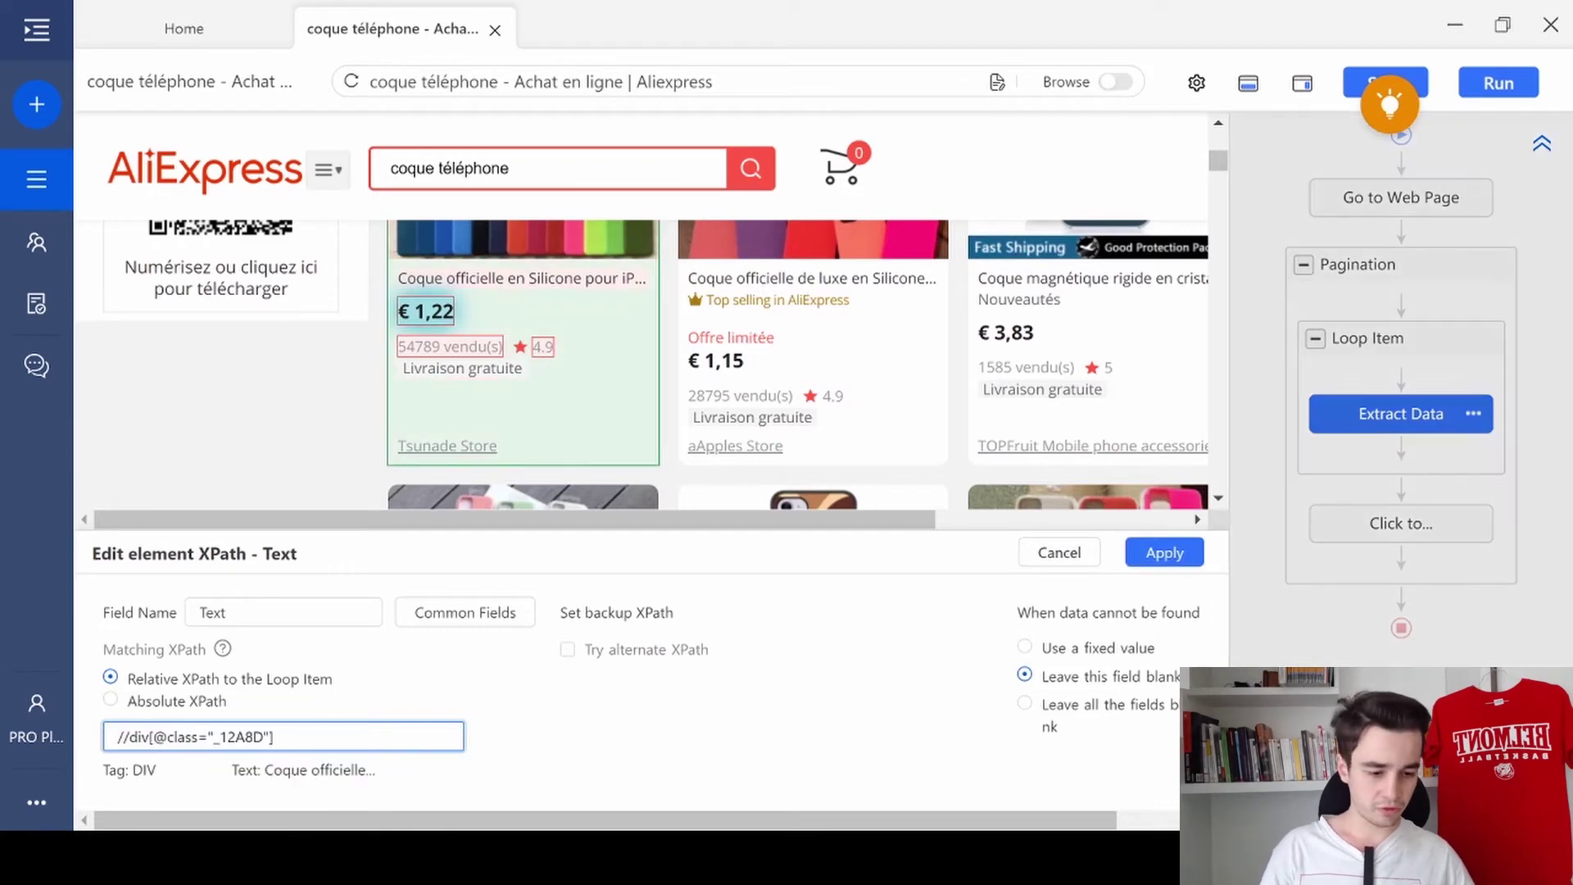
pyautogui.click(1161, 551)
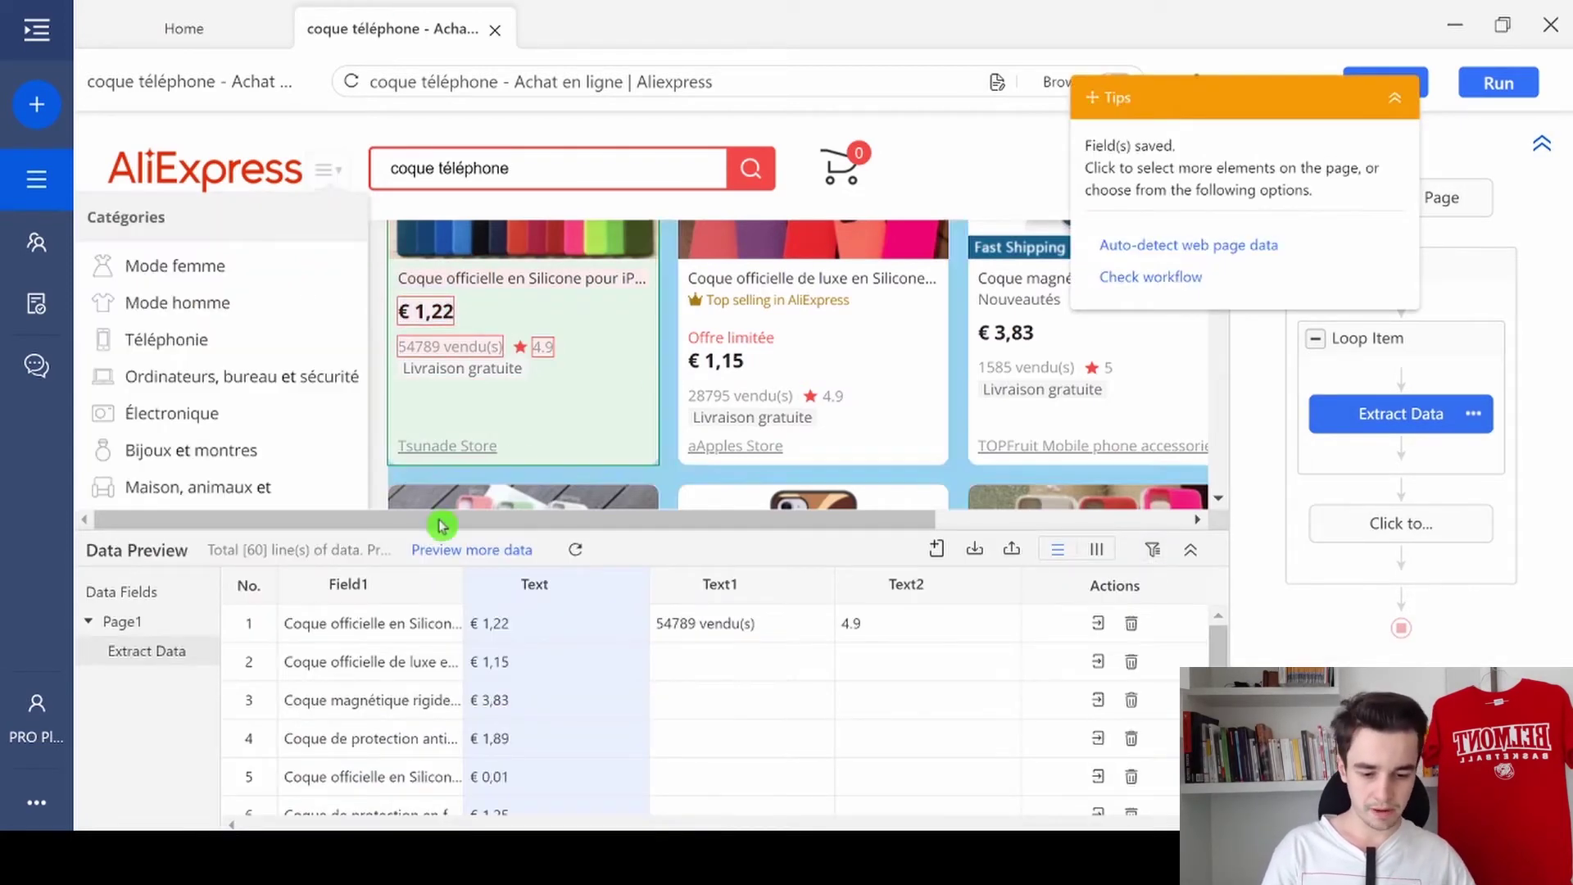
pyautogui.scroll(-3, 556, 622)
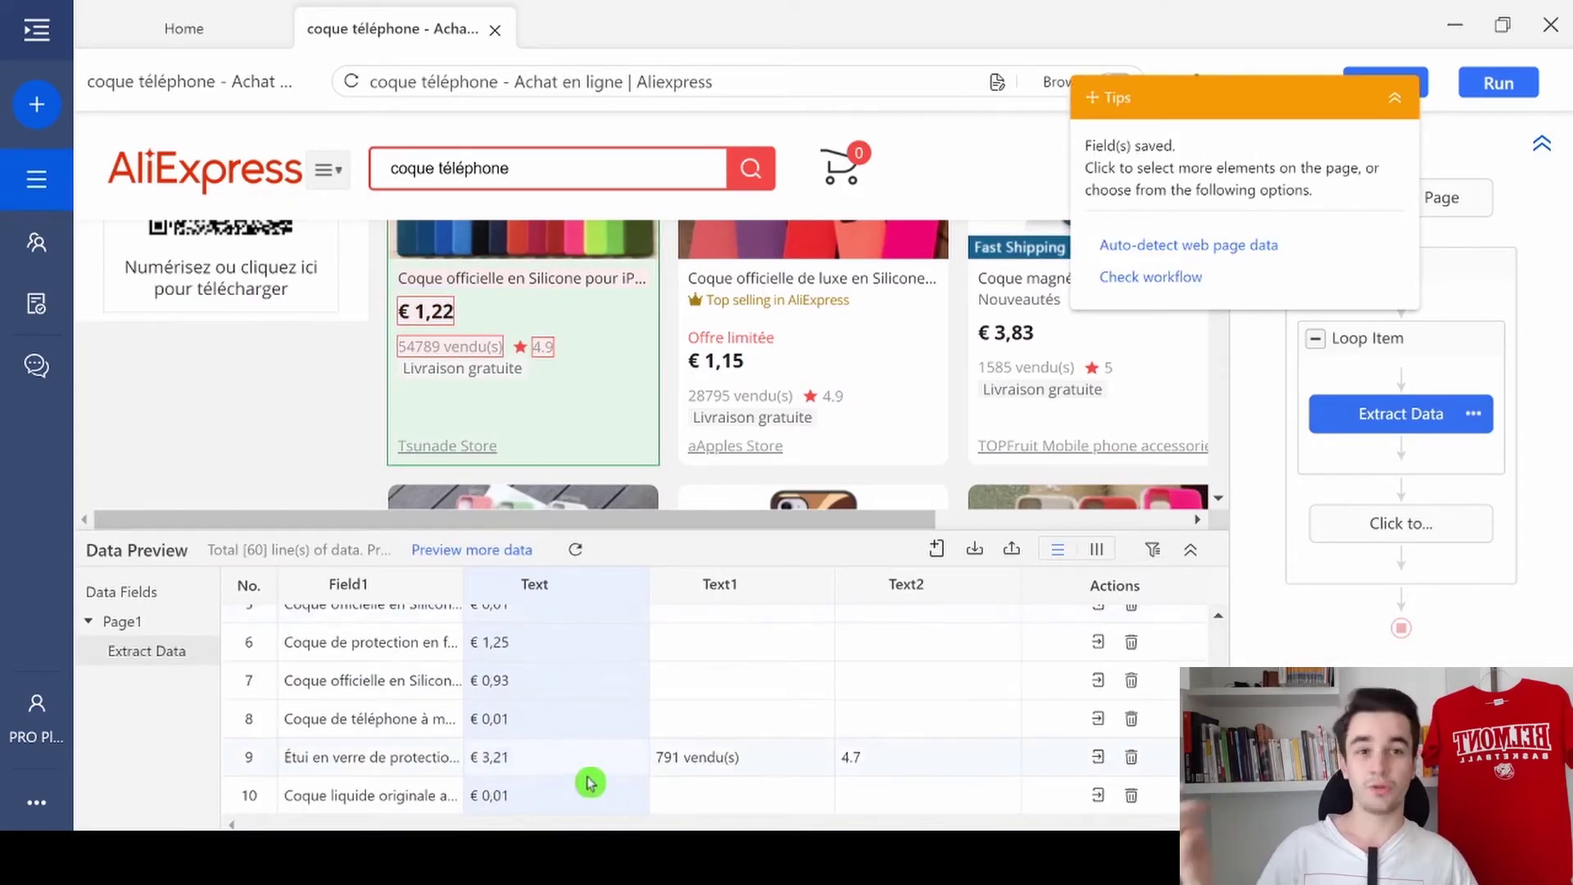
pyautogui.scroll(3, 577, 713)
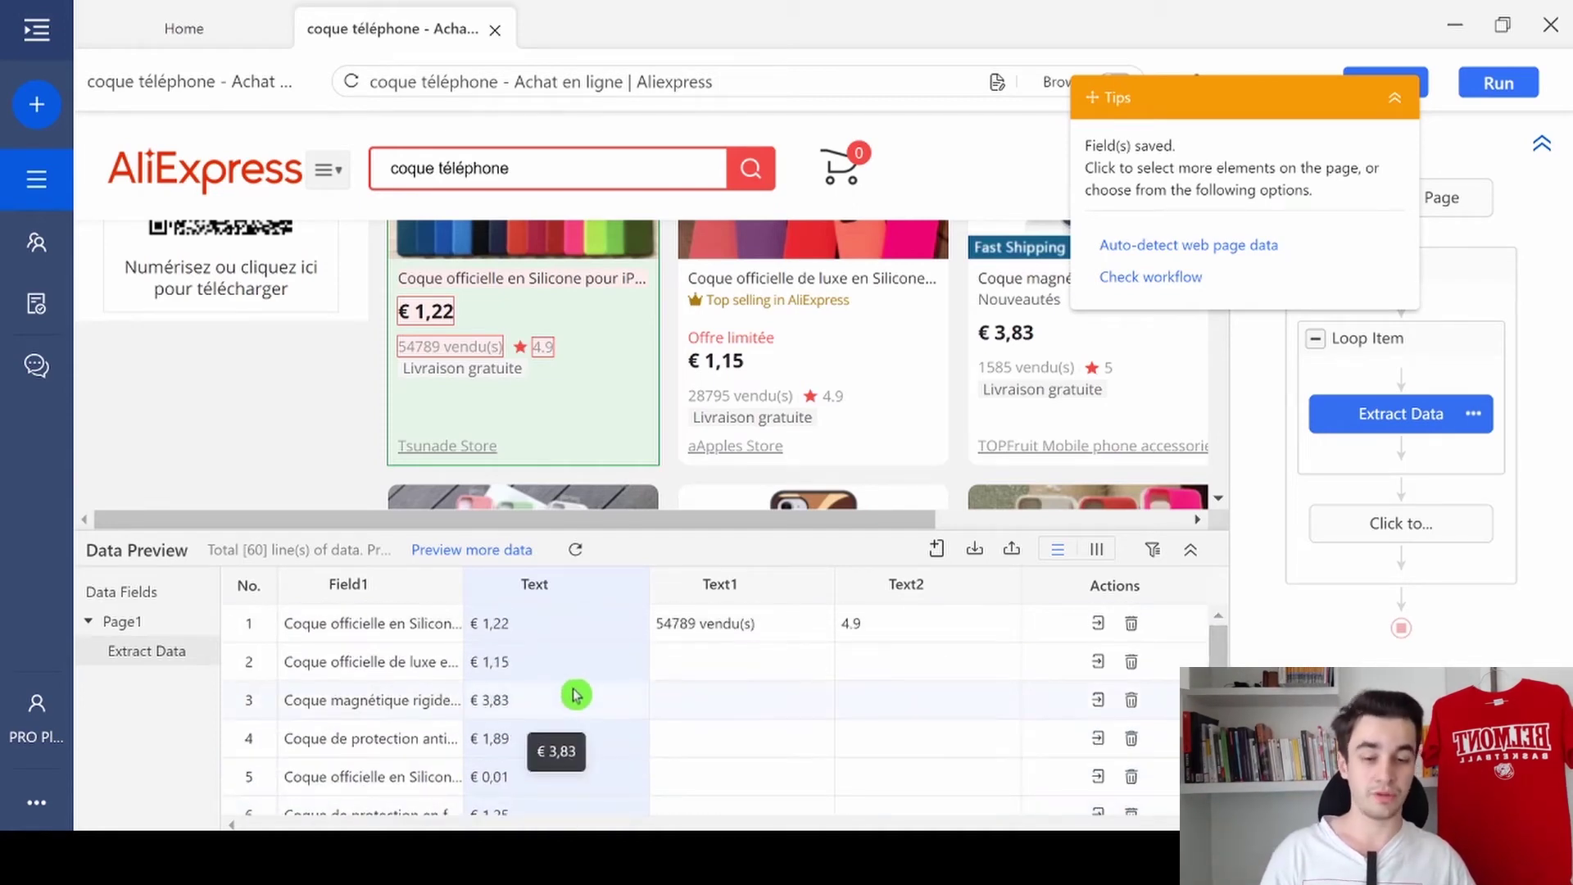
pyautogui.hotkey('alt', 'Tab')
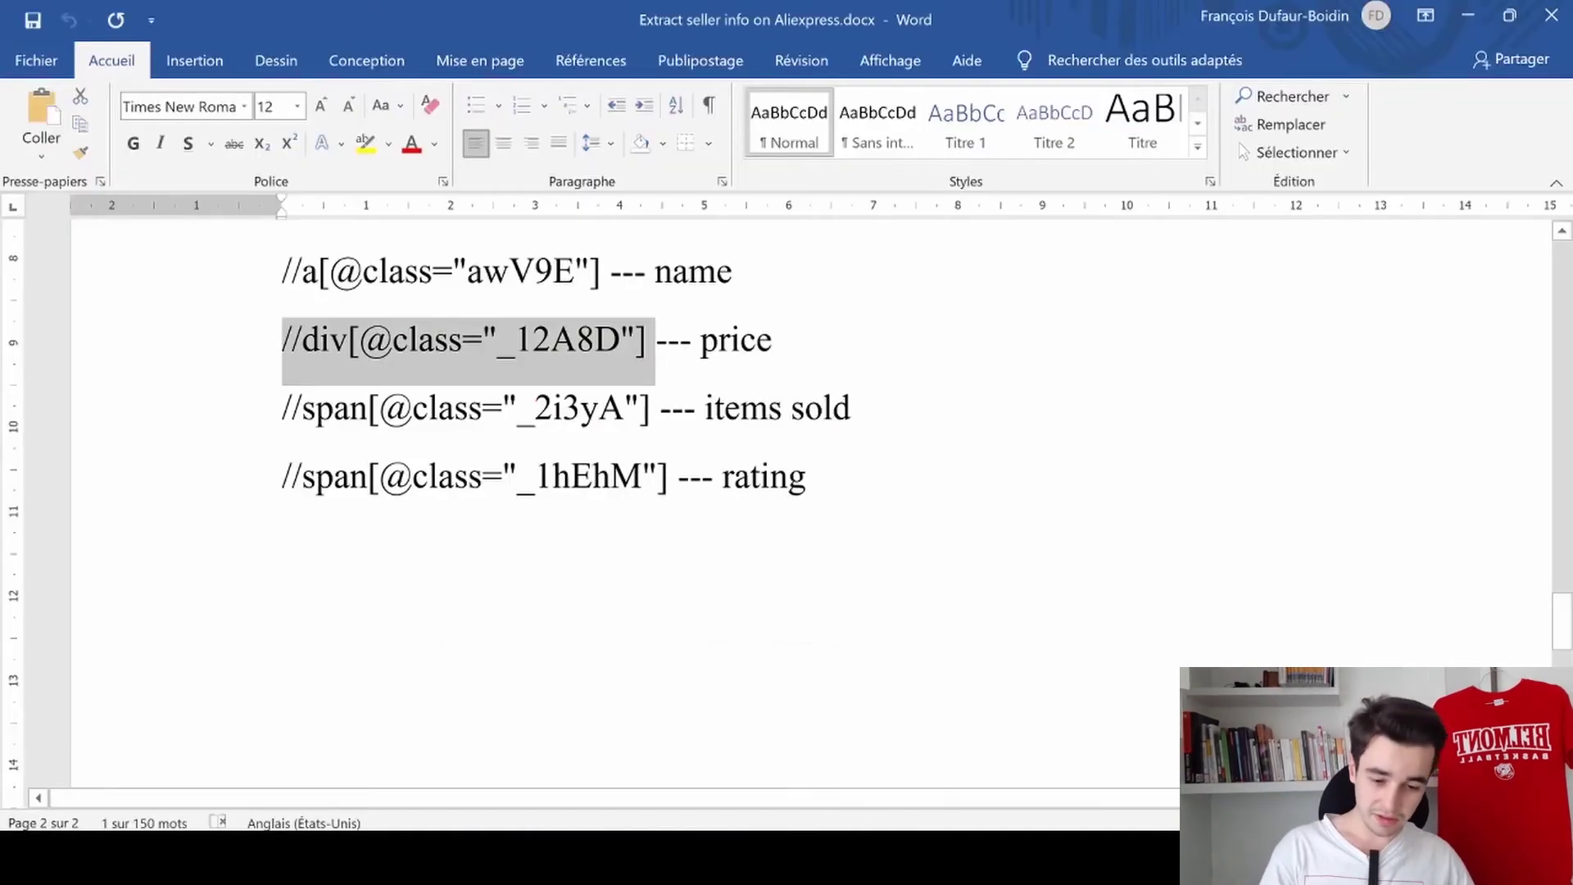
pyautogui.click(251, 409)
pyautogui.click(318, 422)
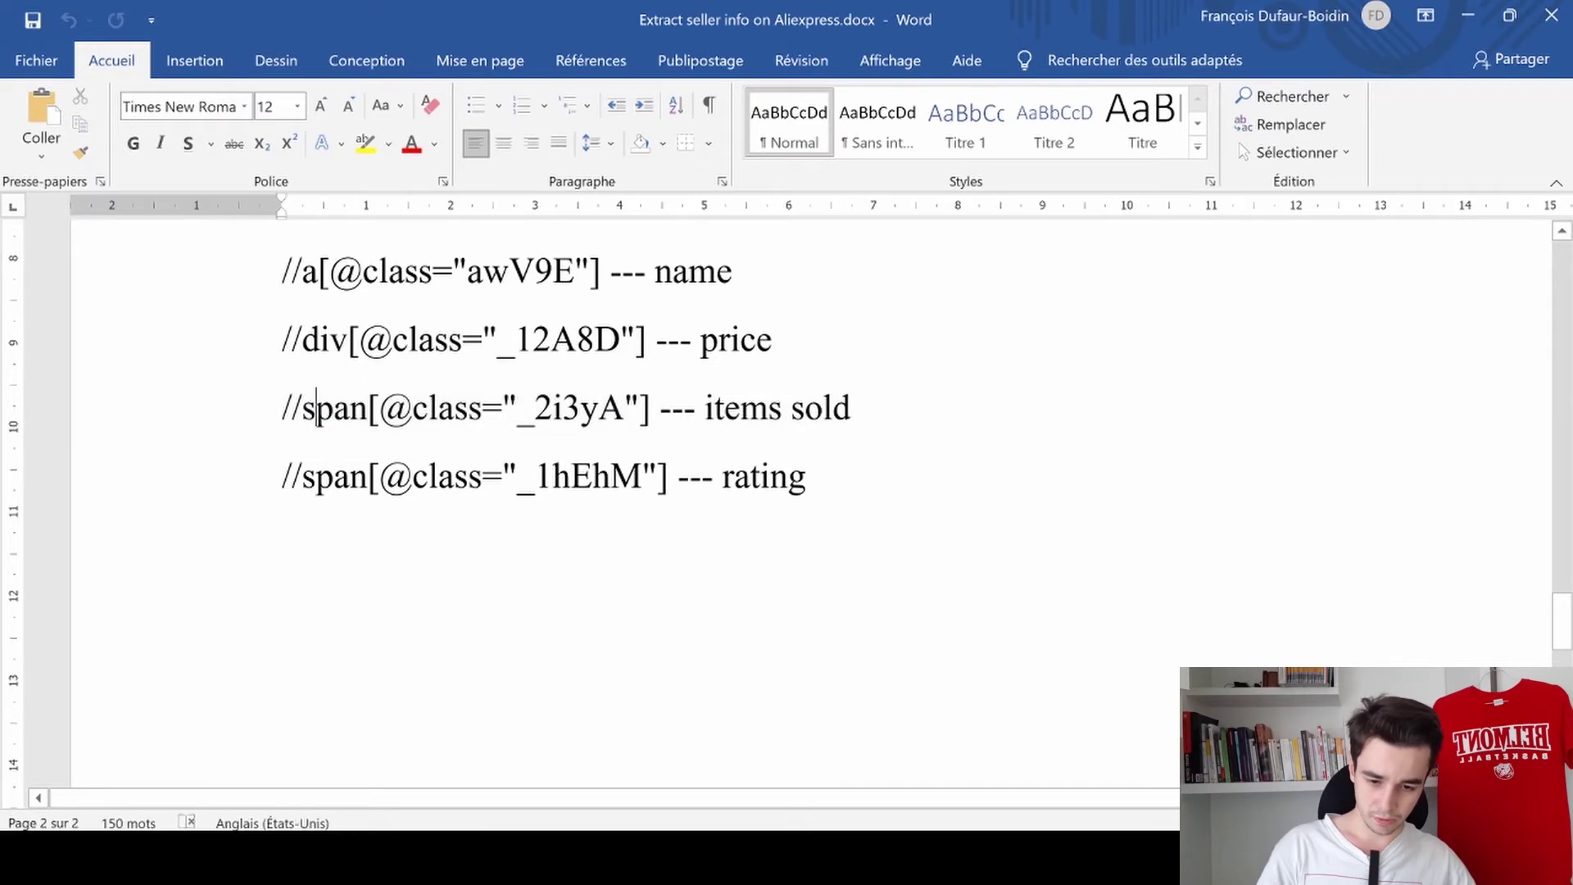
pyautogui.moveTo(283, 409); pyautogui.dragTo(659, 412)
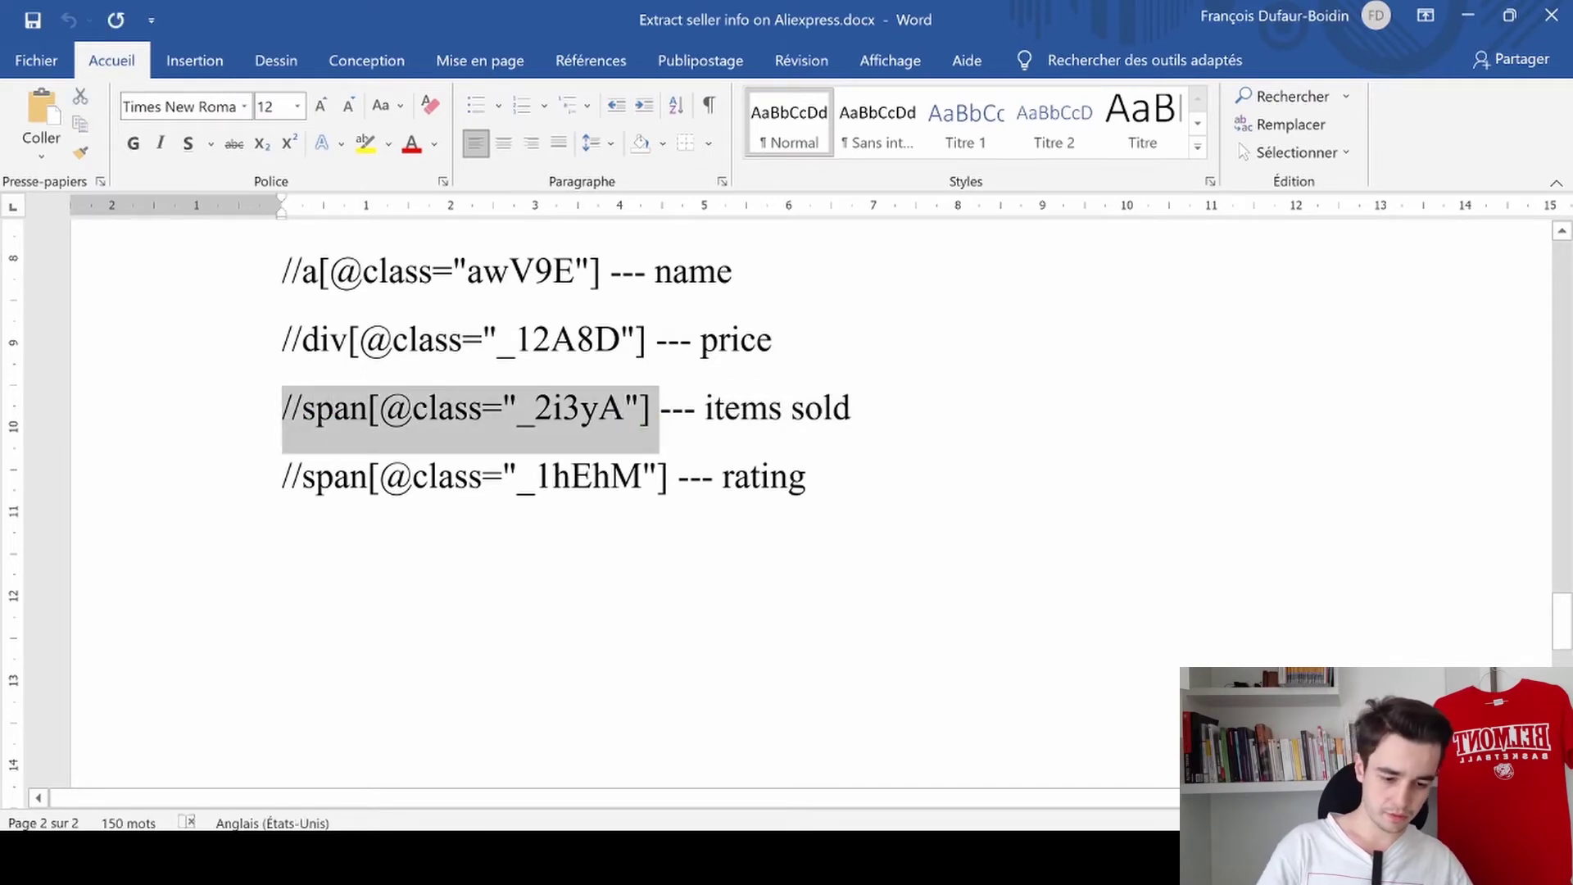
pyautogui.hotkey('ctrl', 'c')
pyautogui.hotkey('alt', 'Tab')
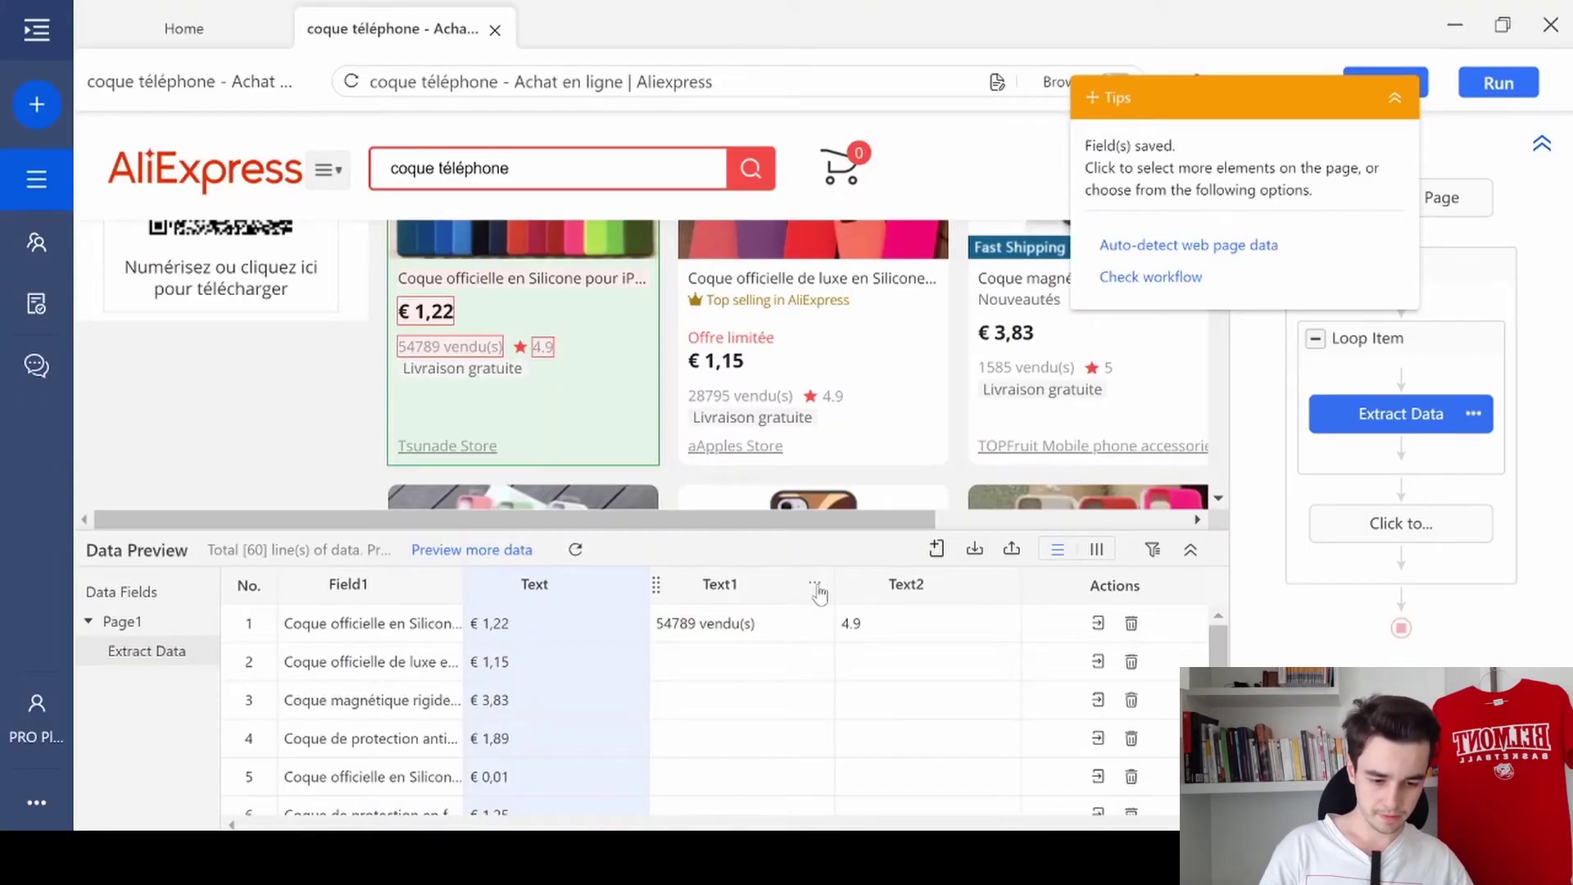
pyautogui.click(816, 585)
pyautogui.click(613, 727)
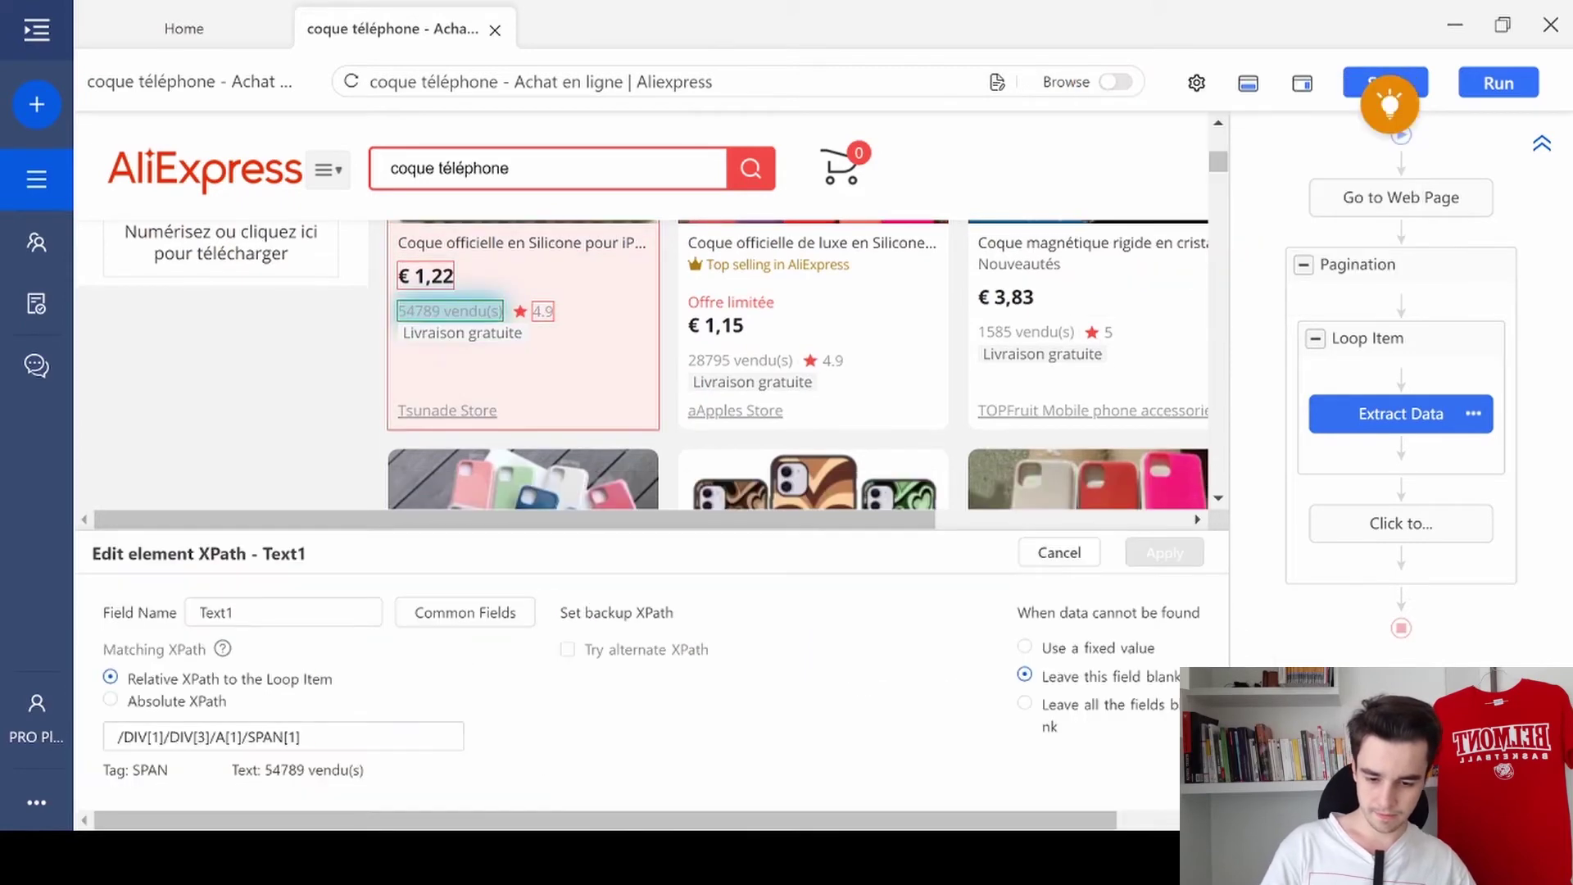
pyautogui.moveTo(311, 735); pyautogui.dragTo(117, 735)
pyautogui.hotkey('ctrl', 'v')
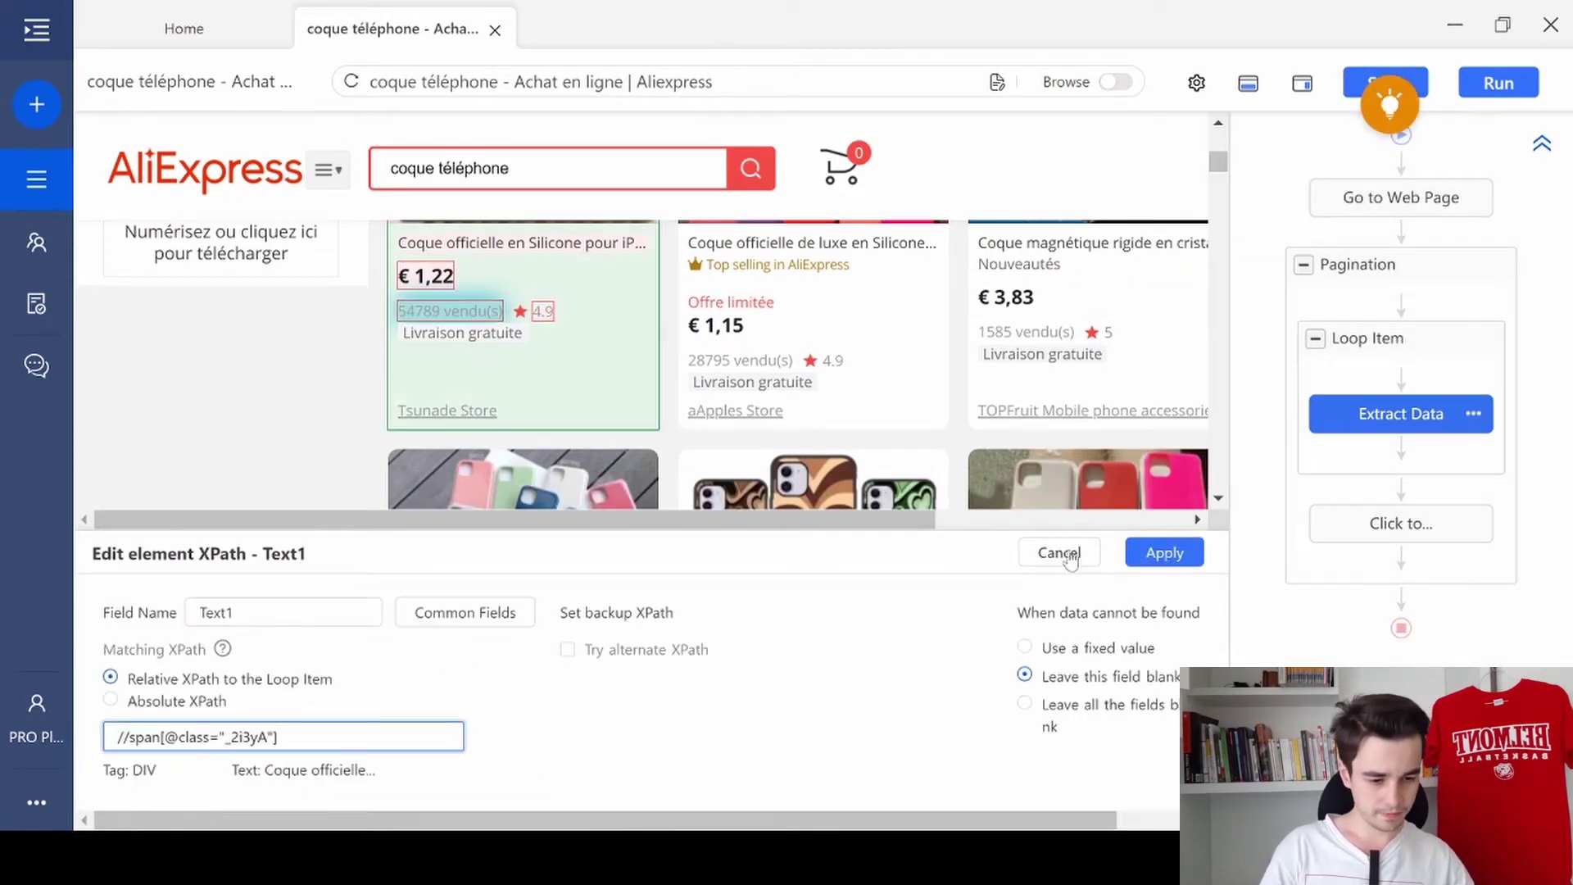
pyautogui.click(1164, 552)
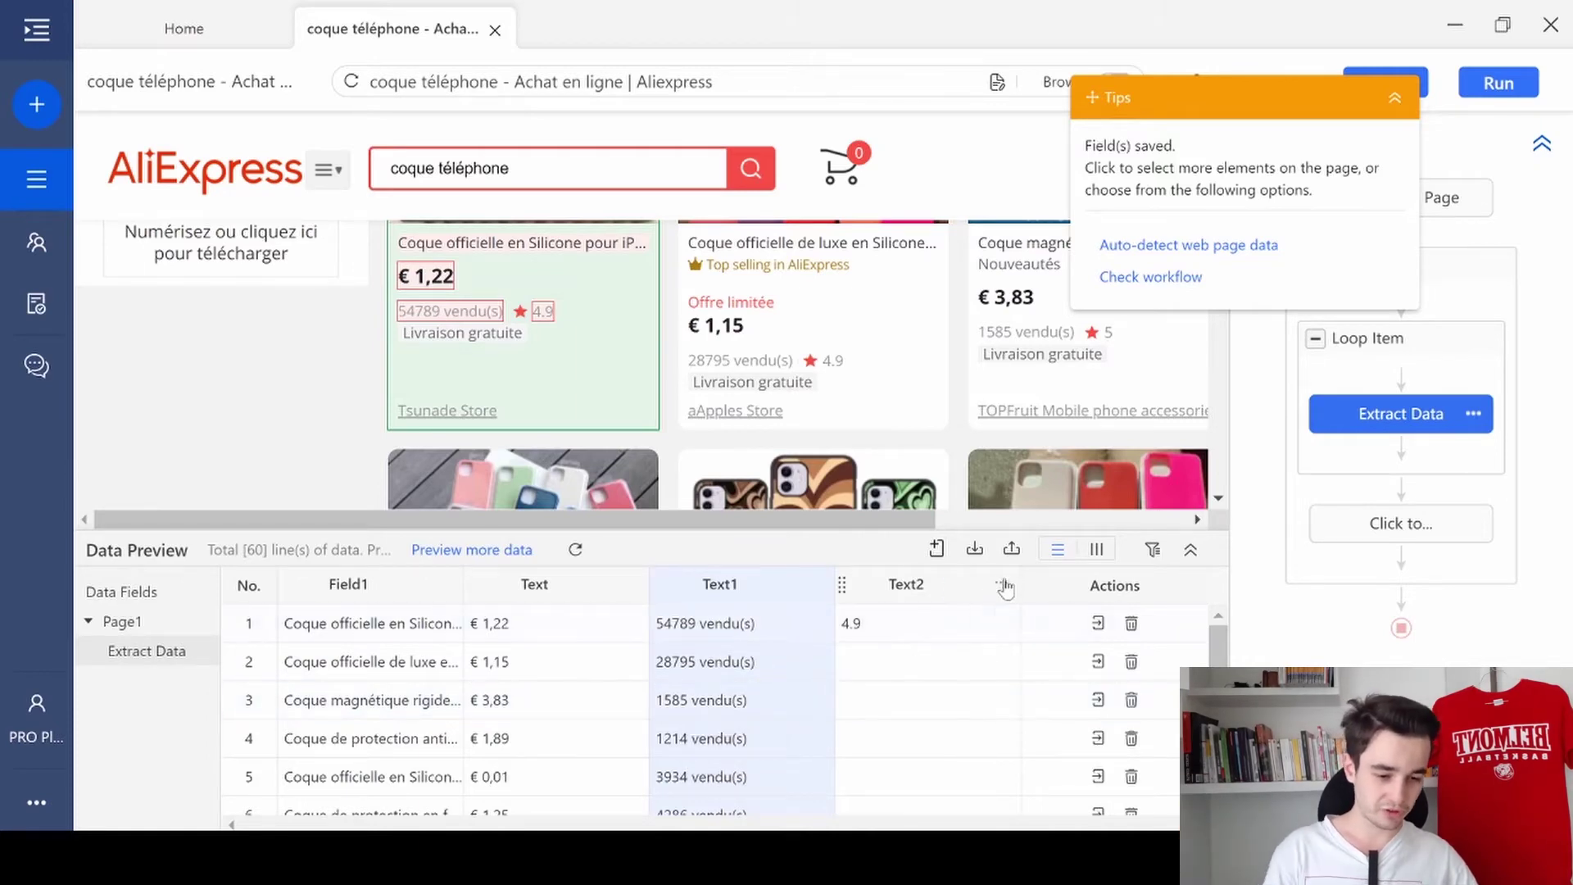
pyautogui.click(1002, 585)
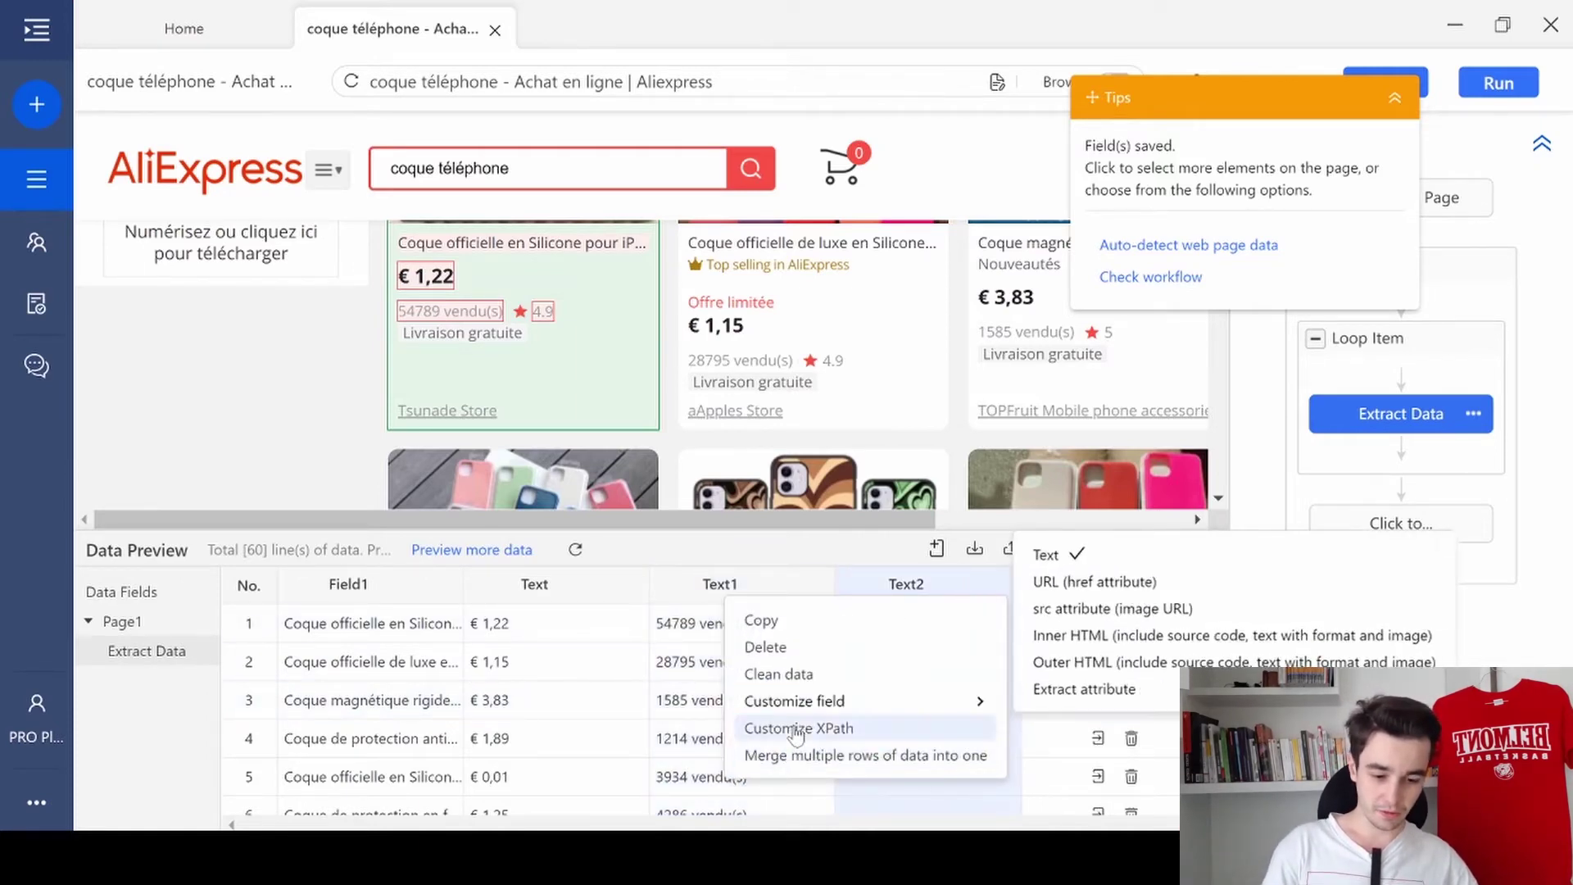
pyautogui.click(811, 728)
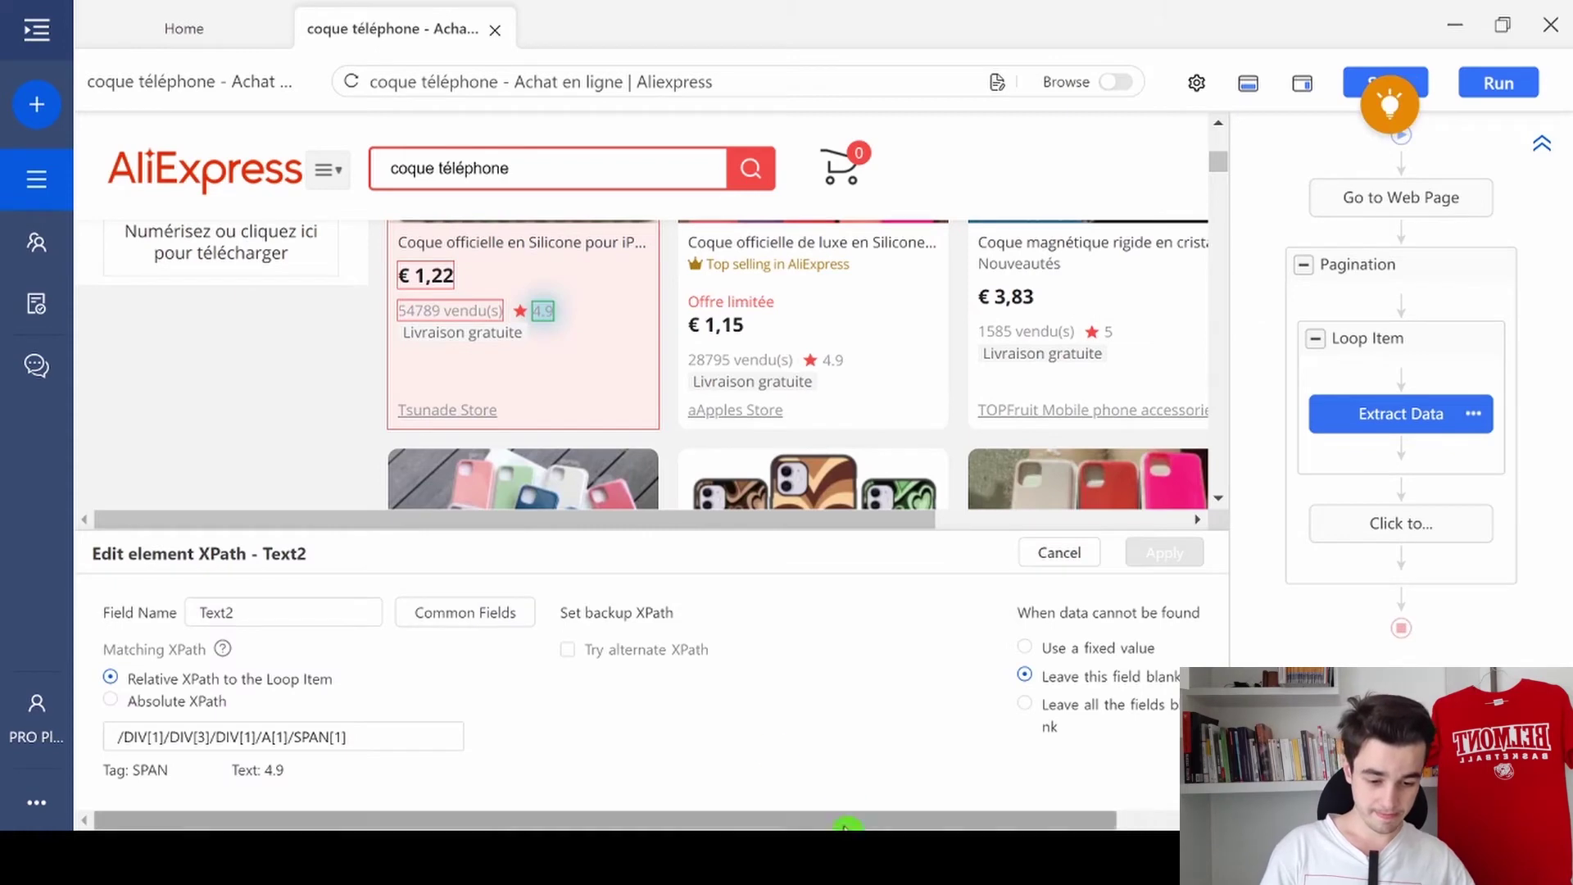
pyautogui.click(787, 848)
pyautogui.moveTo(282, 475); pyautogui.dragTo(670, 475)
pyautogui.hotkey('alt', 'Tab')
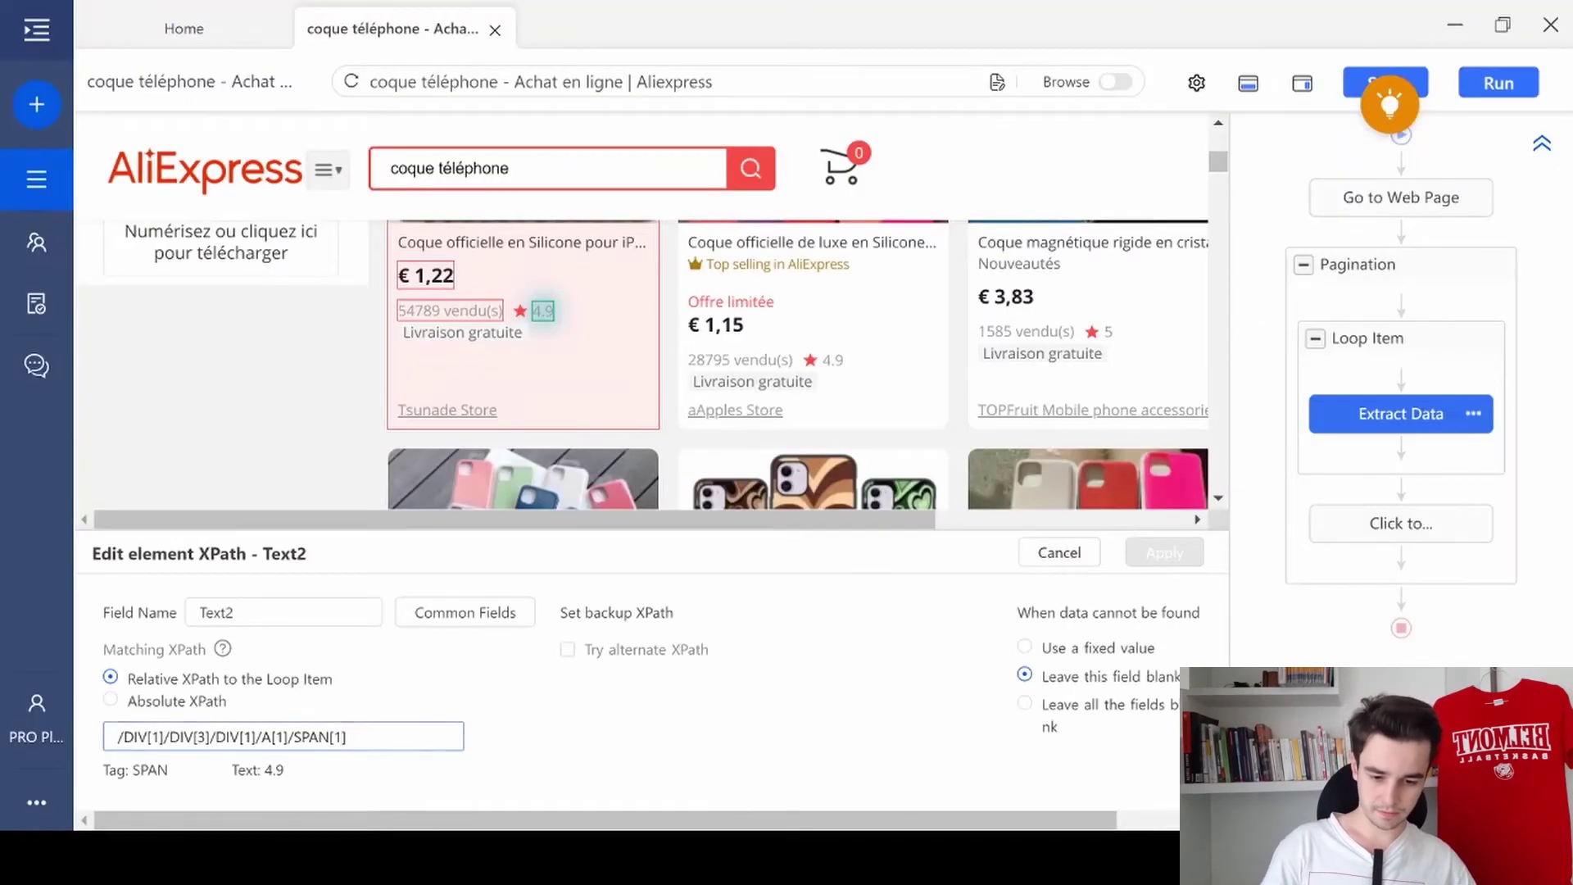
pyautogui.hotkey('ctrl', 'a')
pyautogui.press('BackSpace')
pyautogui.hotkey('ctrl', 'v')
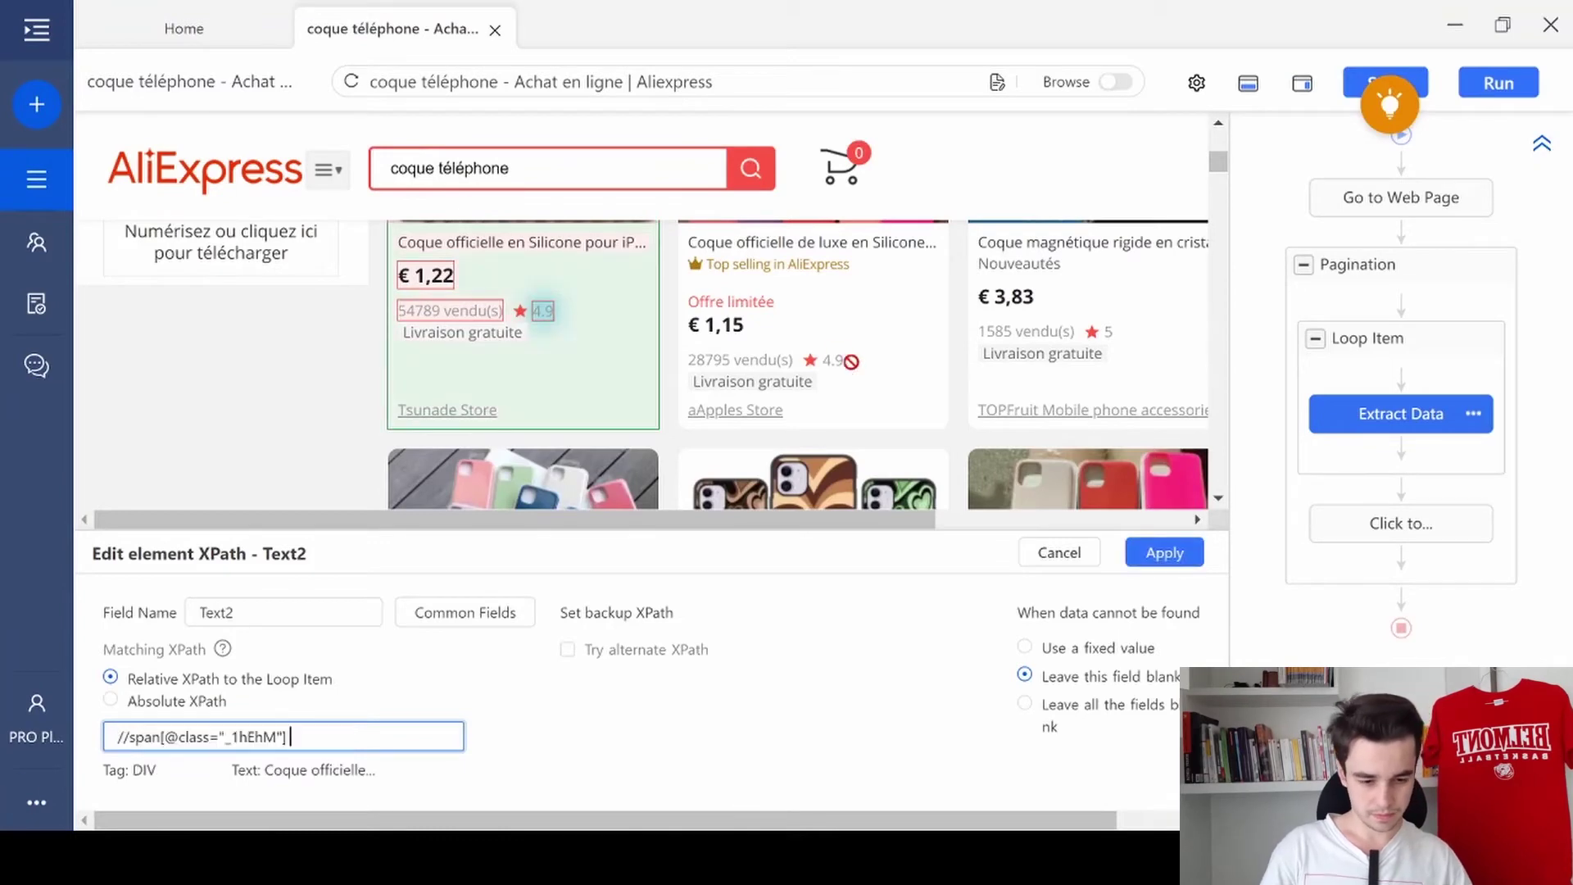
pyautogui.click(1160, 558)
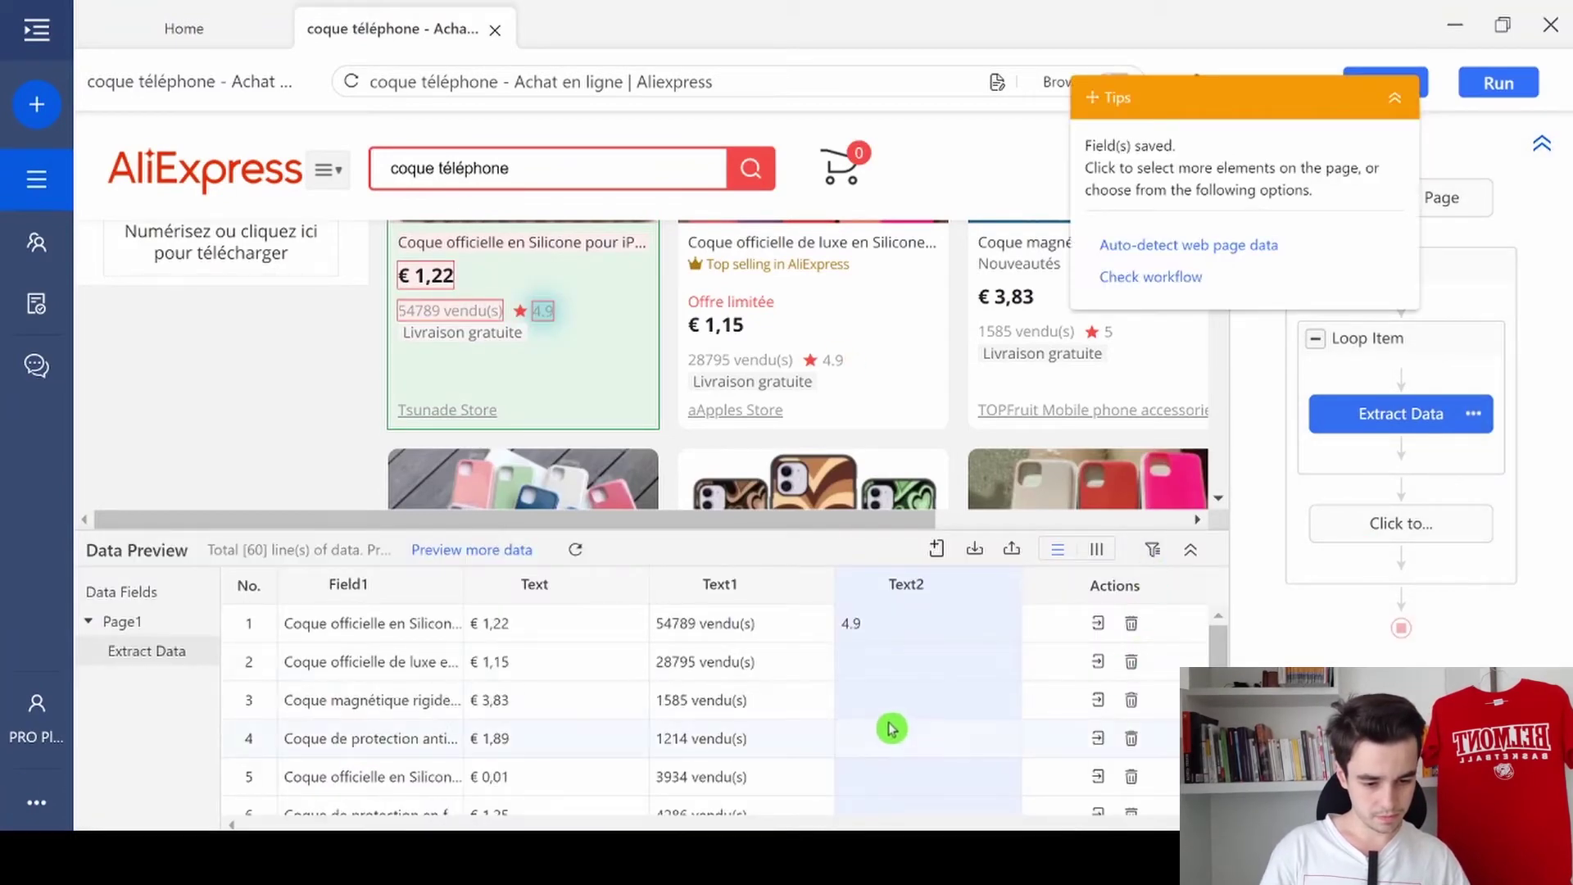
pyautogui.scroll(-3, 950, 611)
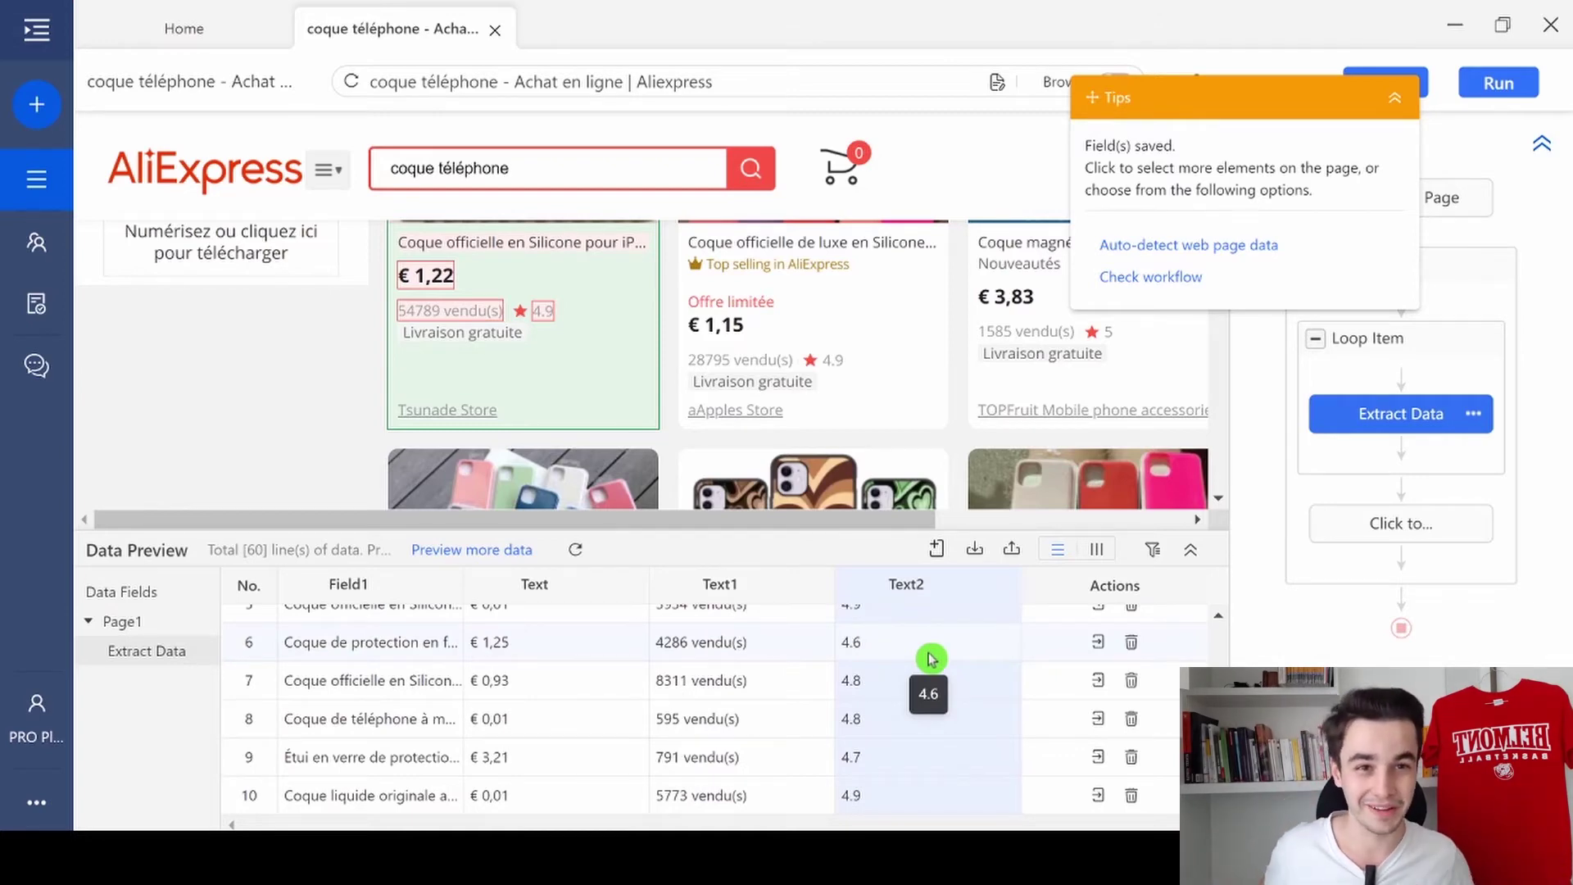
pyautogui.scroll(3, 836, 676)
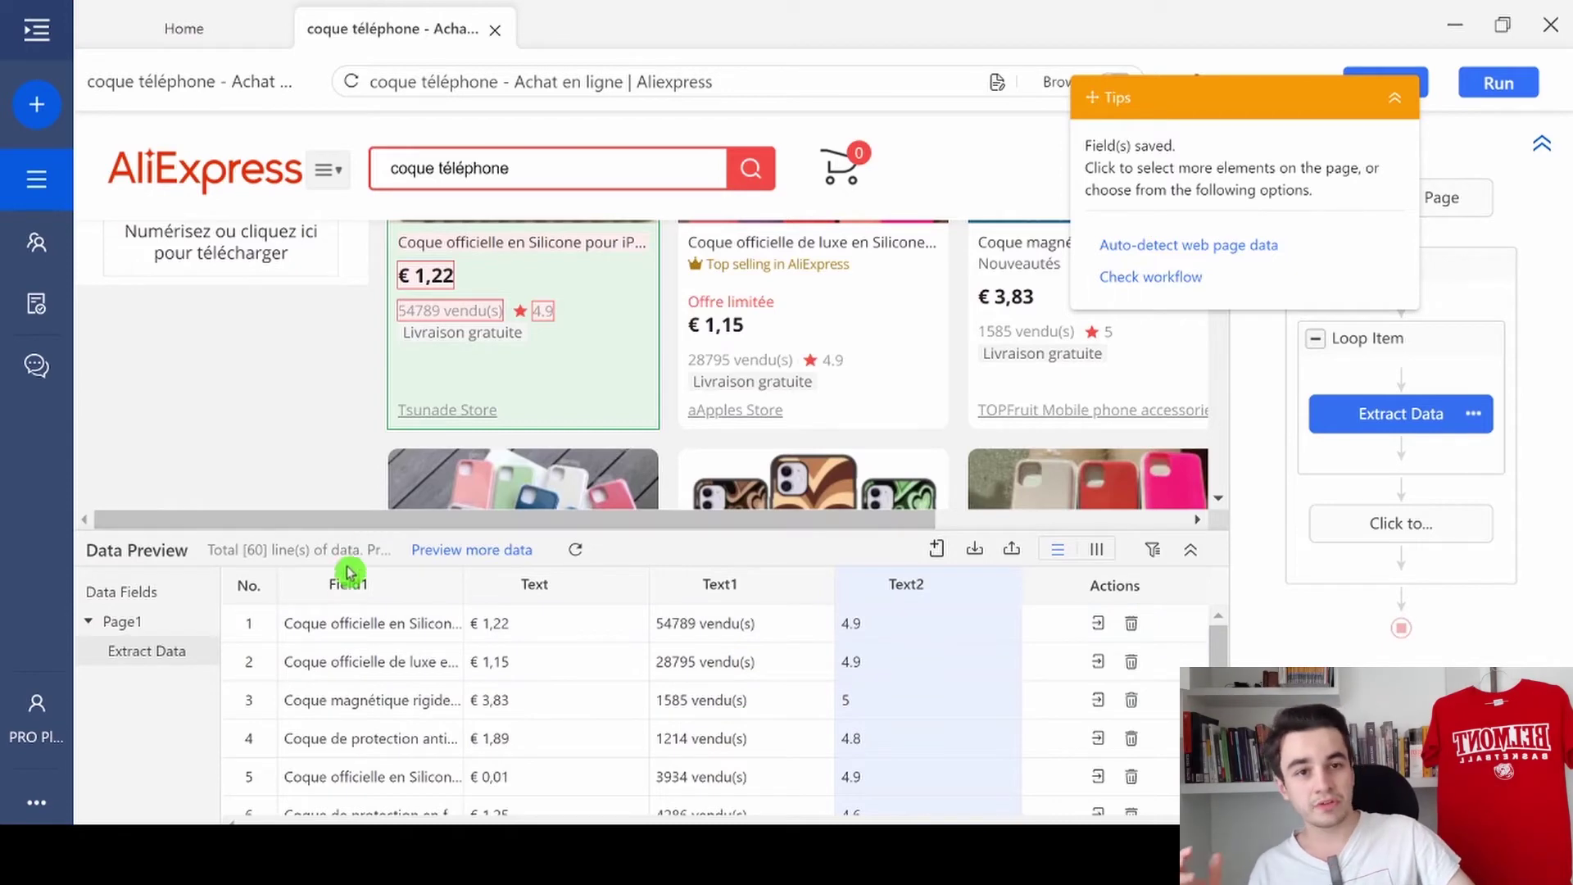
# - Rename the four data fields to Nom, Prix, Ventes and Note
pyautogui.moveTo(351, 587)
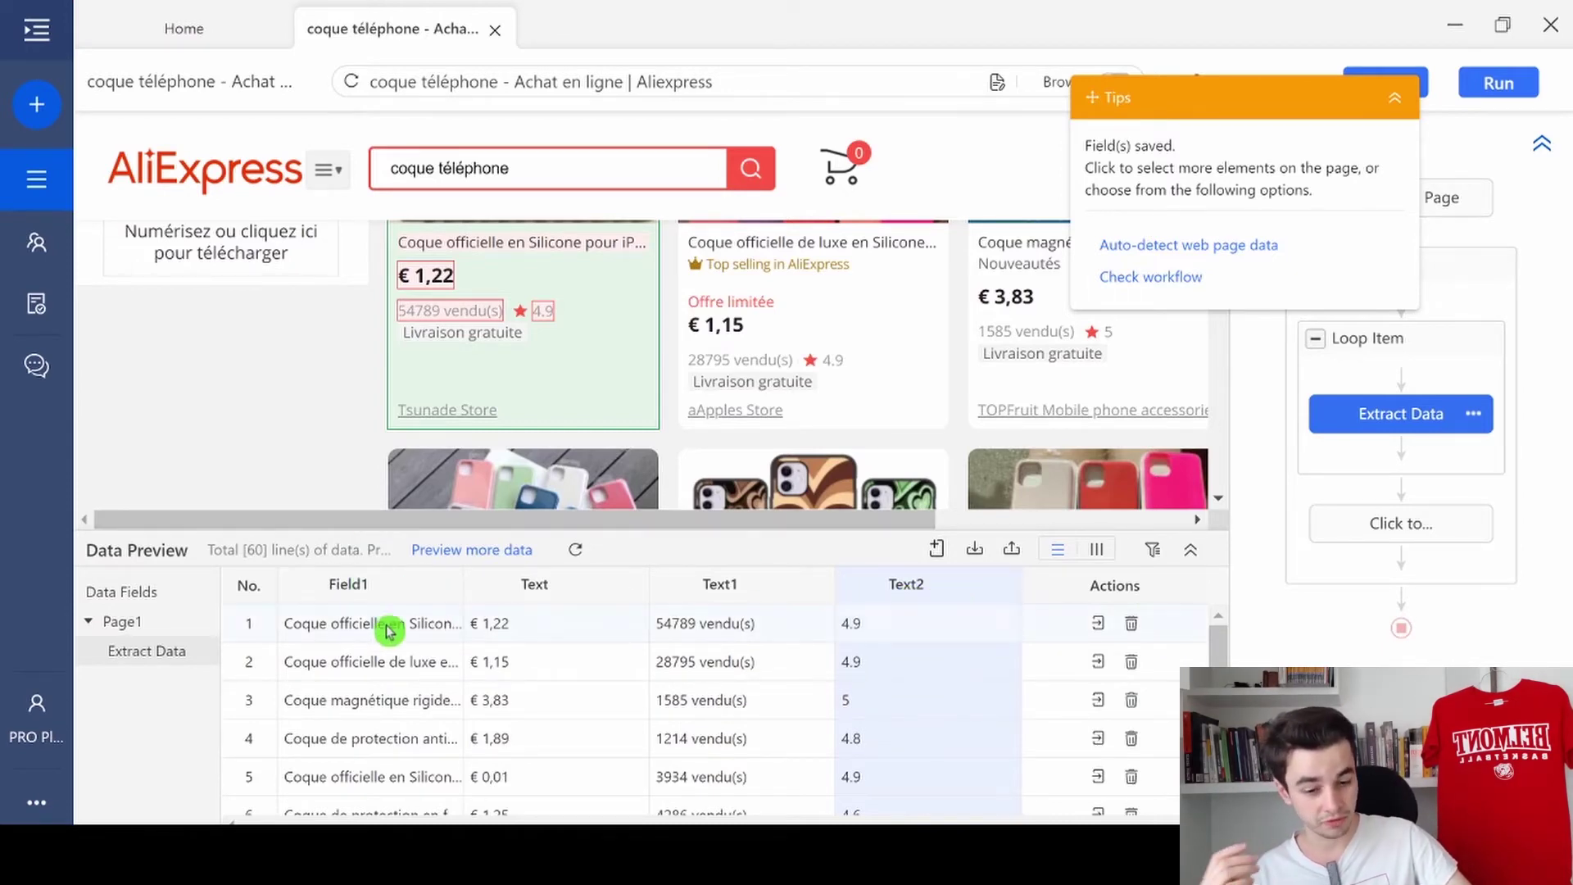
pyautogui.moveTo(924, 603)
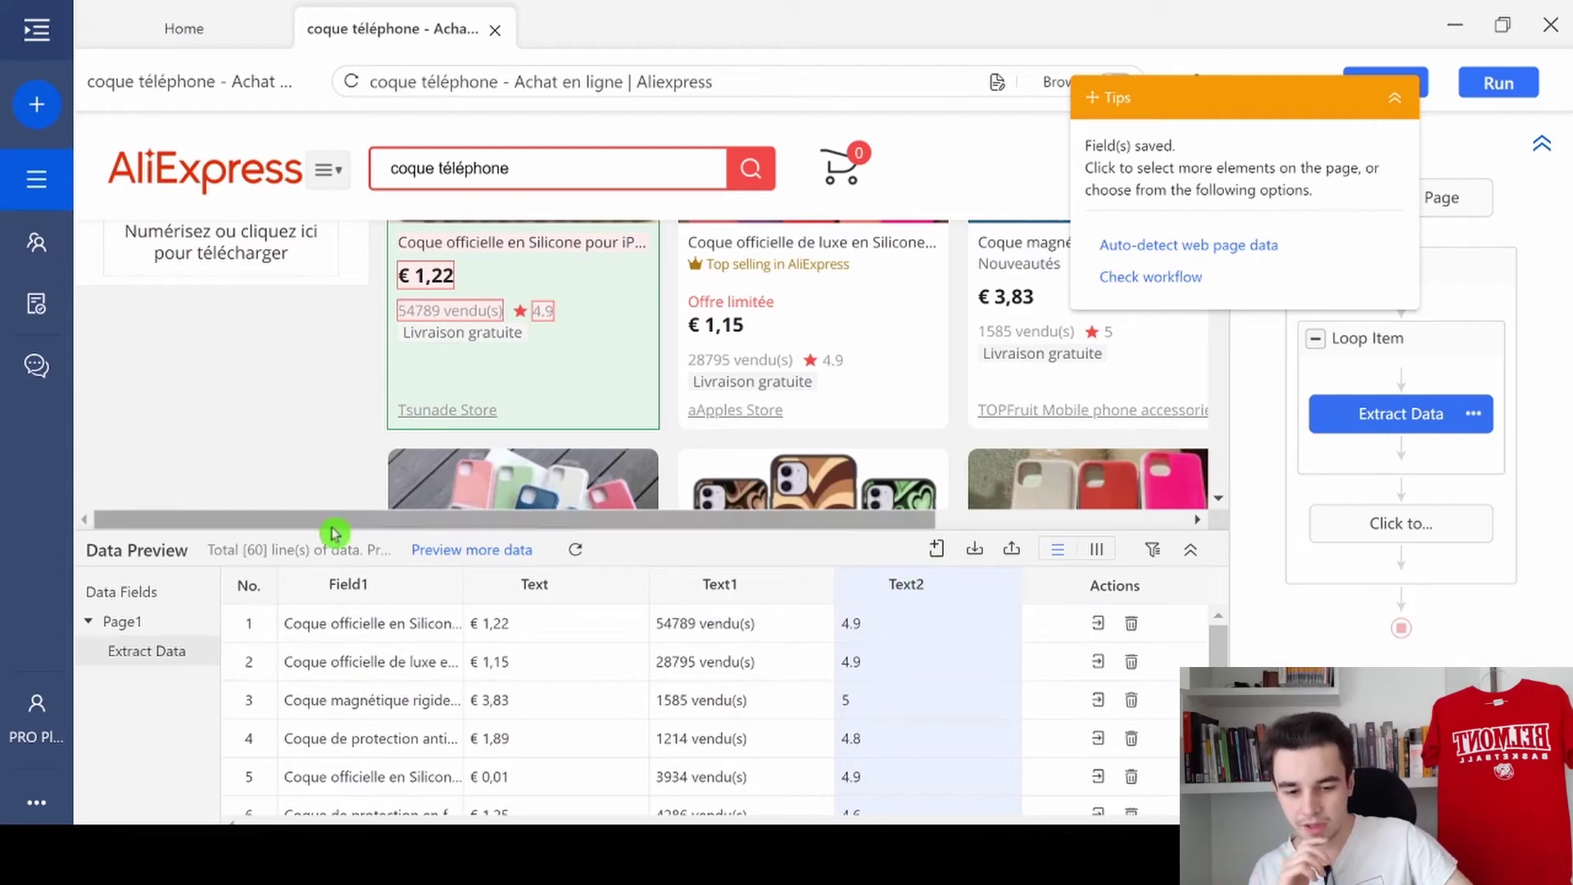
pyautogui.doubleClick(354, 587)
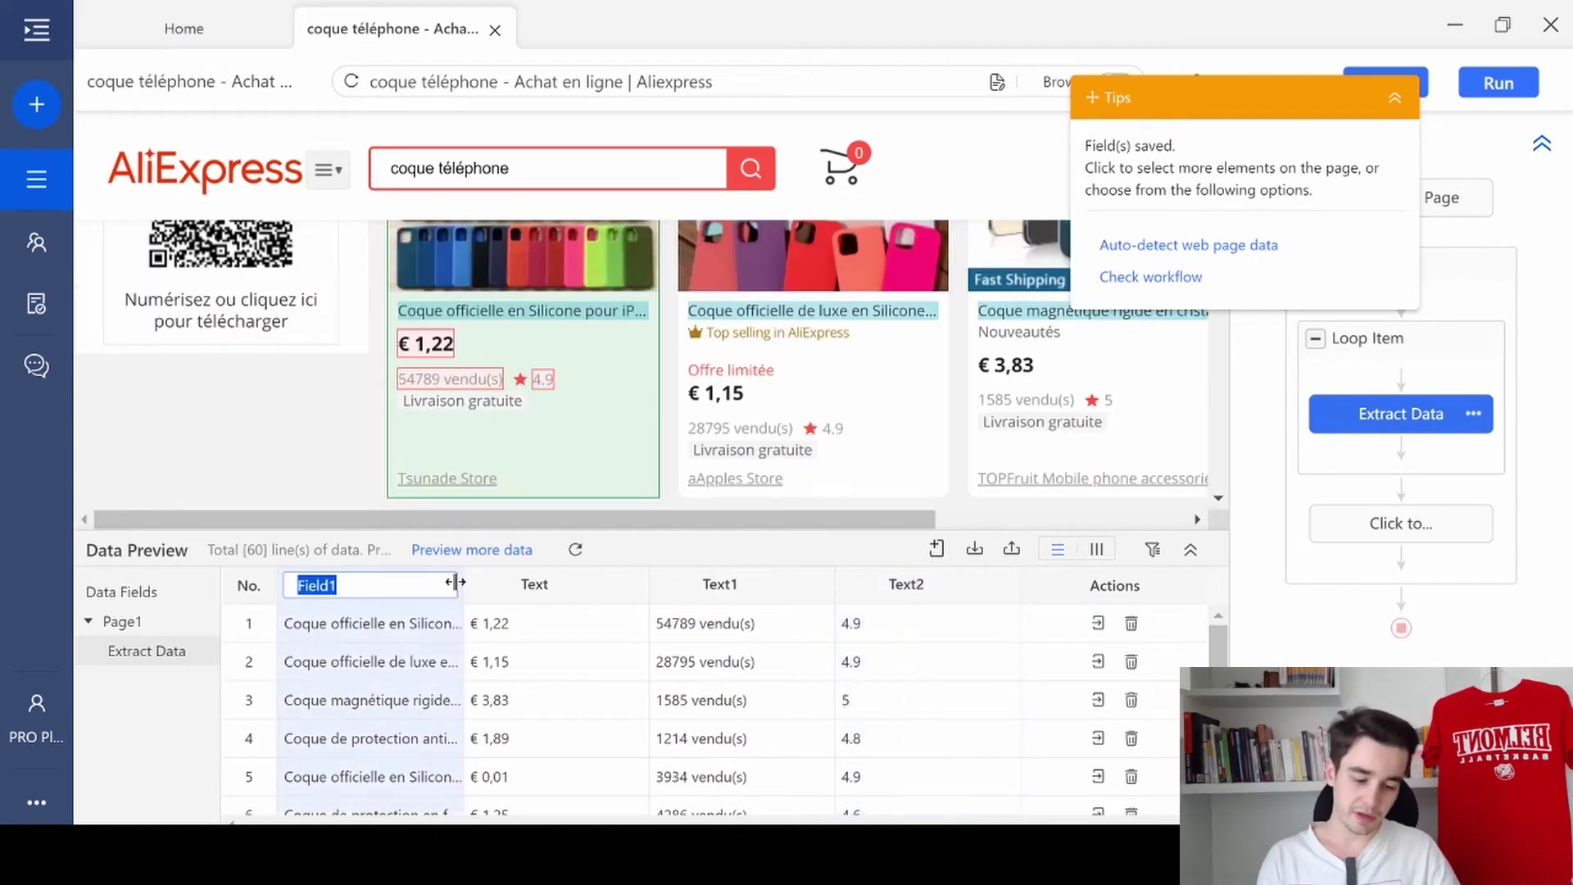
pyautogui.write('Nom')
pyautogui.press('Tab')
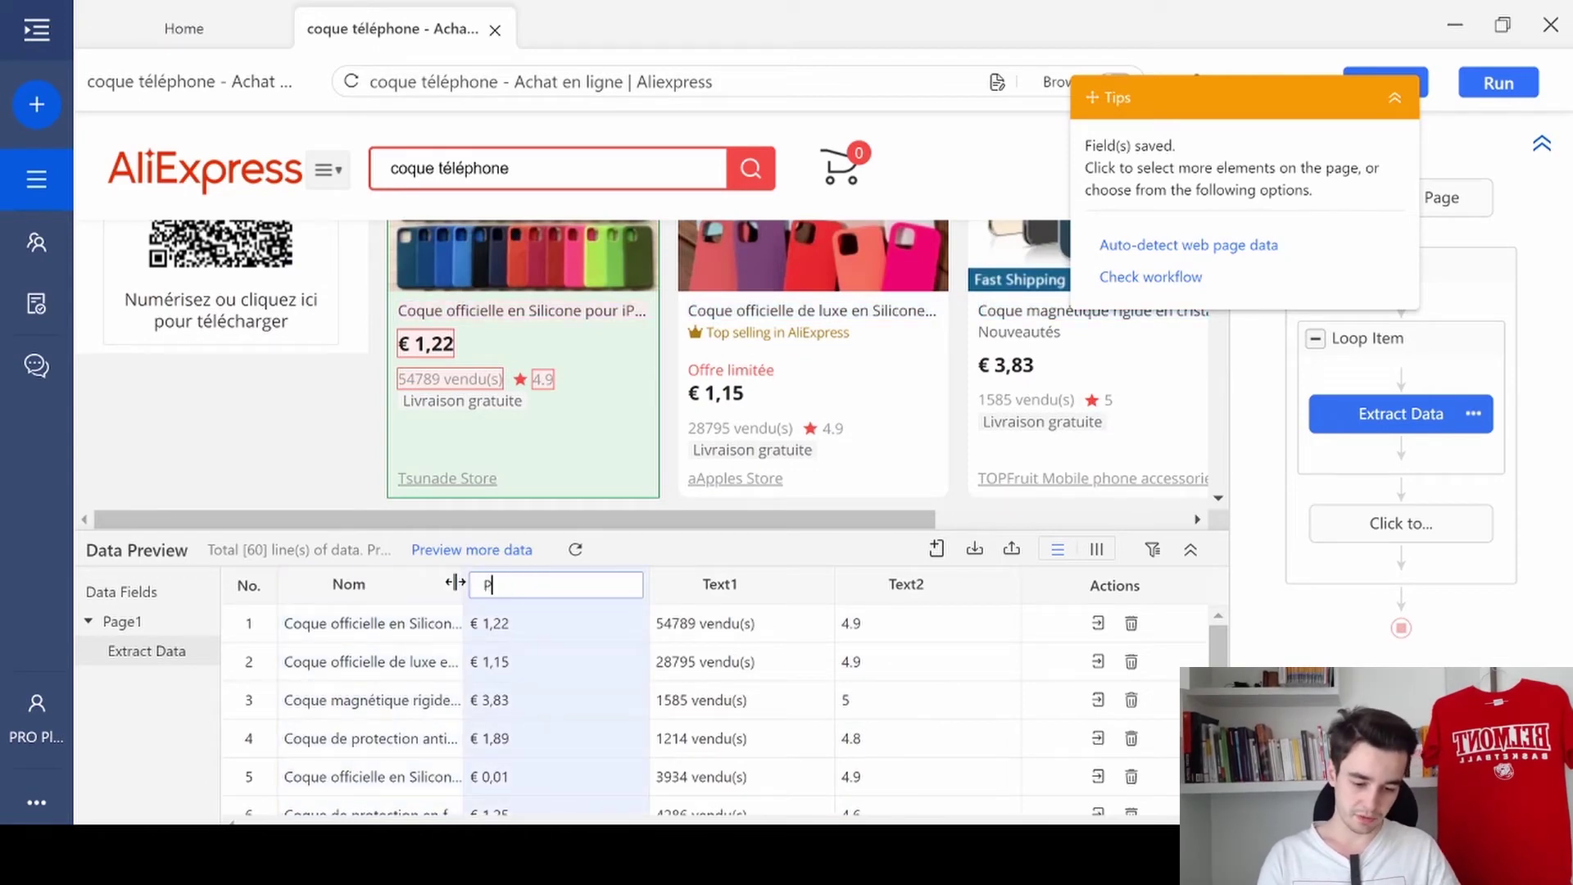
pyautogui.press('Tab')
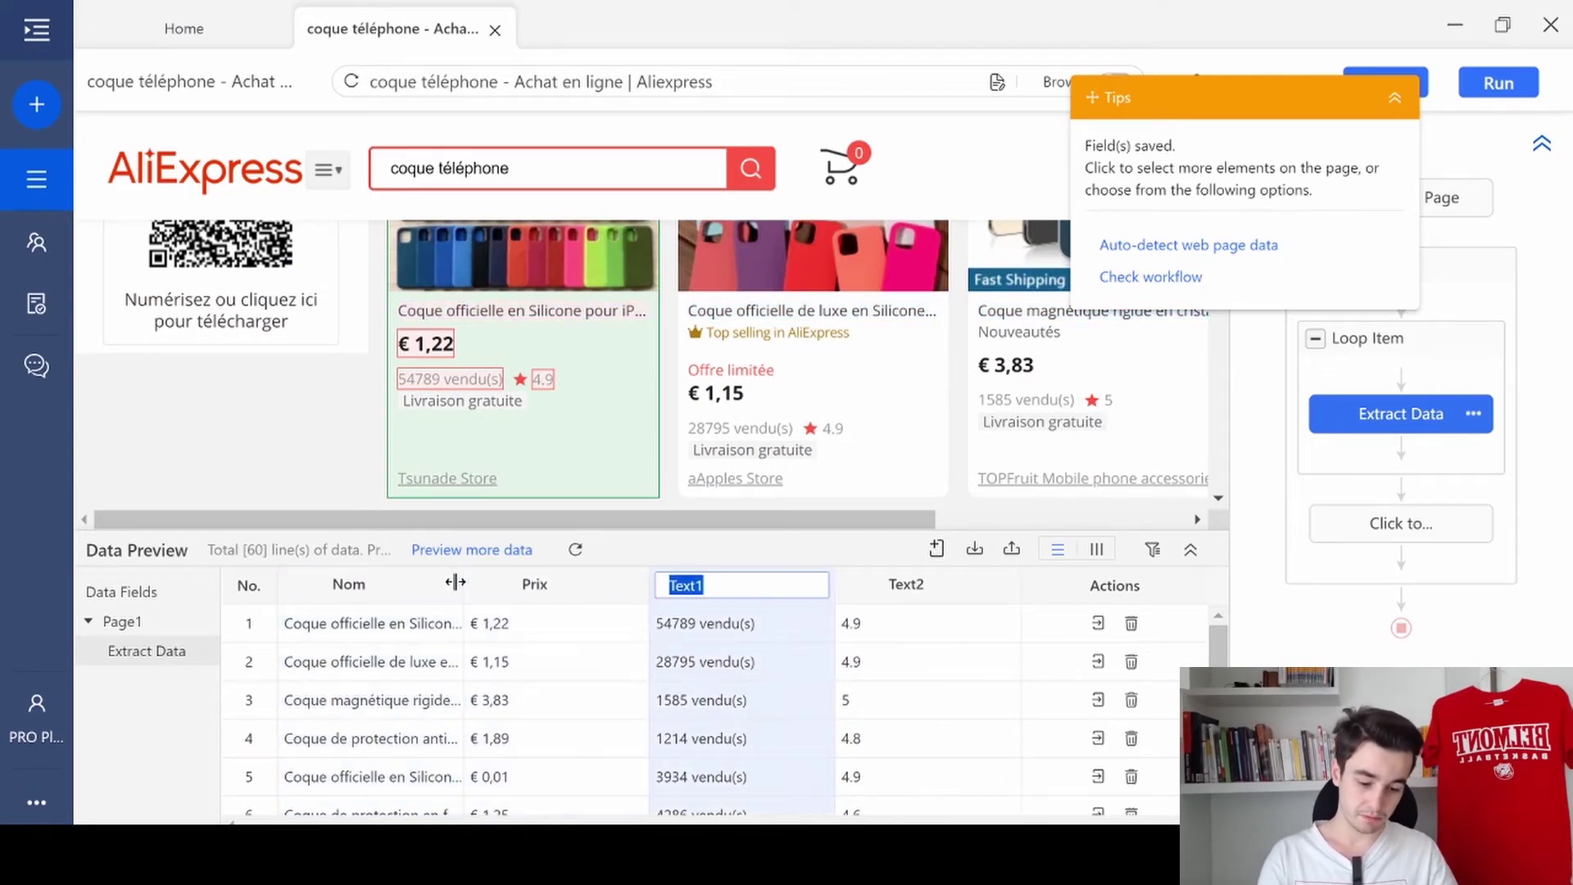
pyautogui.write('Ventes')
pyautogui.press('Tab')
pyautogui.write('Not')
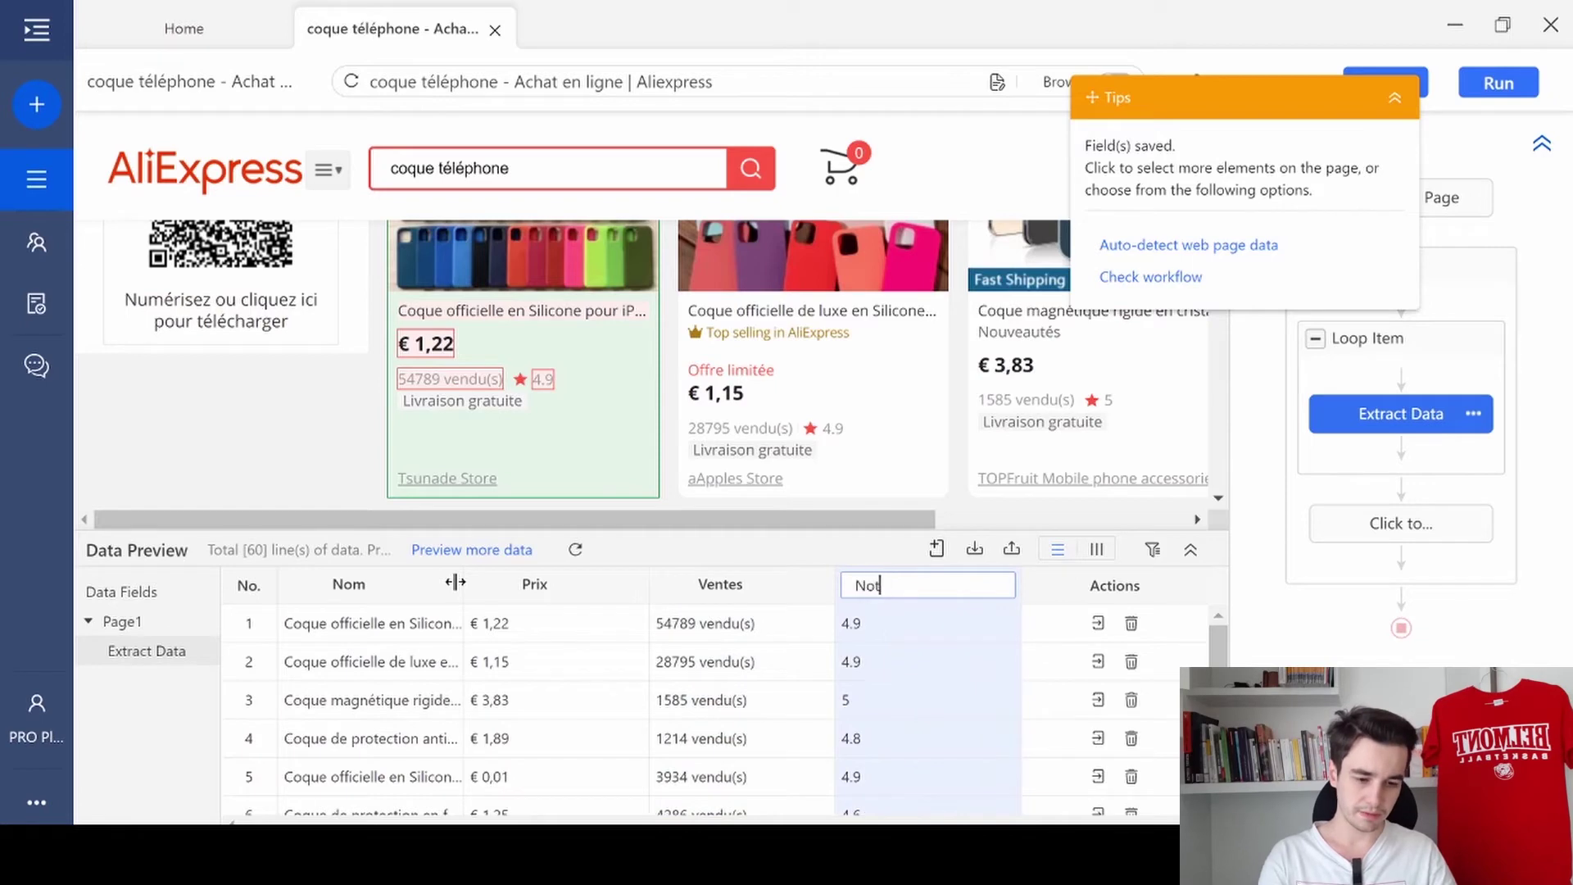
pyautogui.write('e')
pyautogui.press('Return')
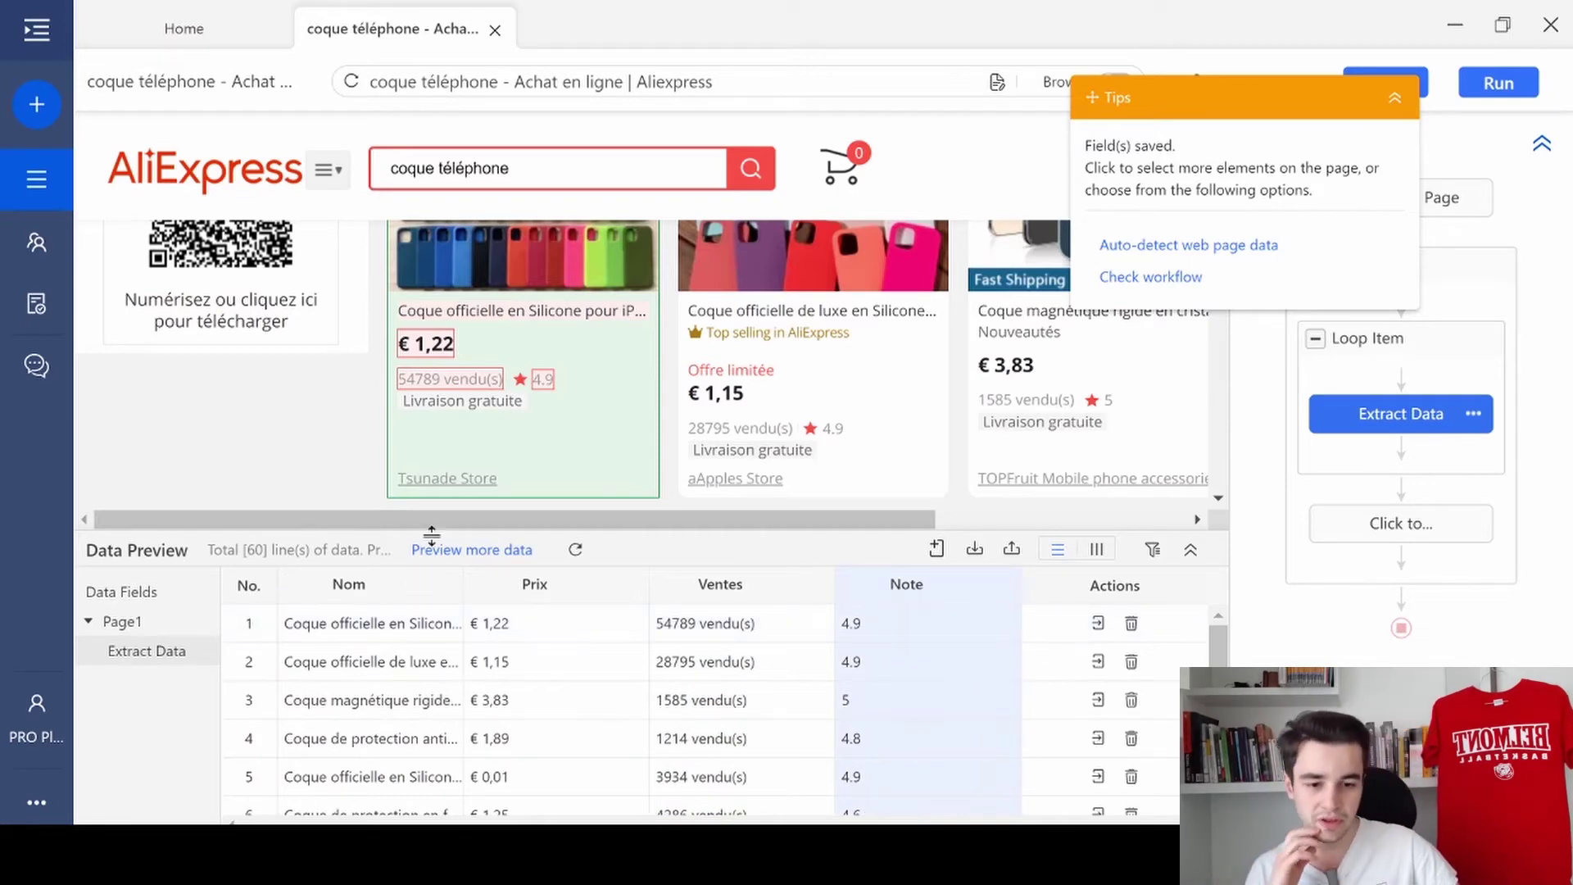
# - Add a Click element action on the first product's title to open its detail page inside the loop
pyautogui.scroll(2, 407, 372)
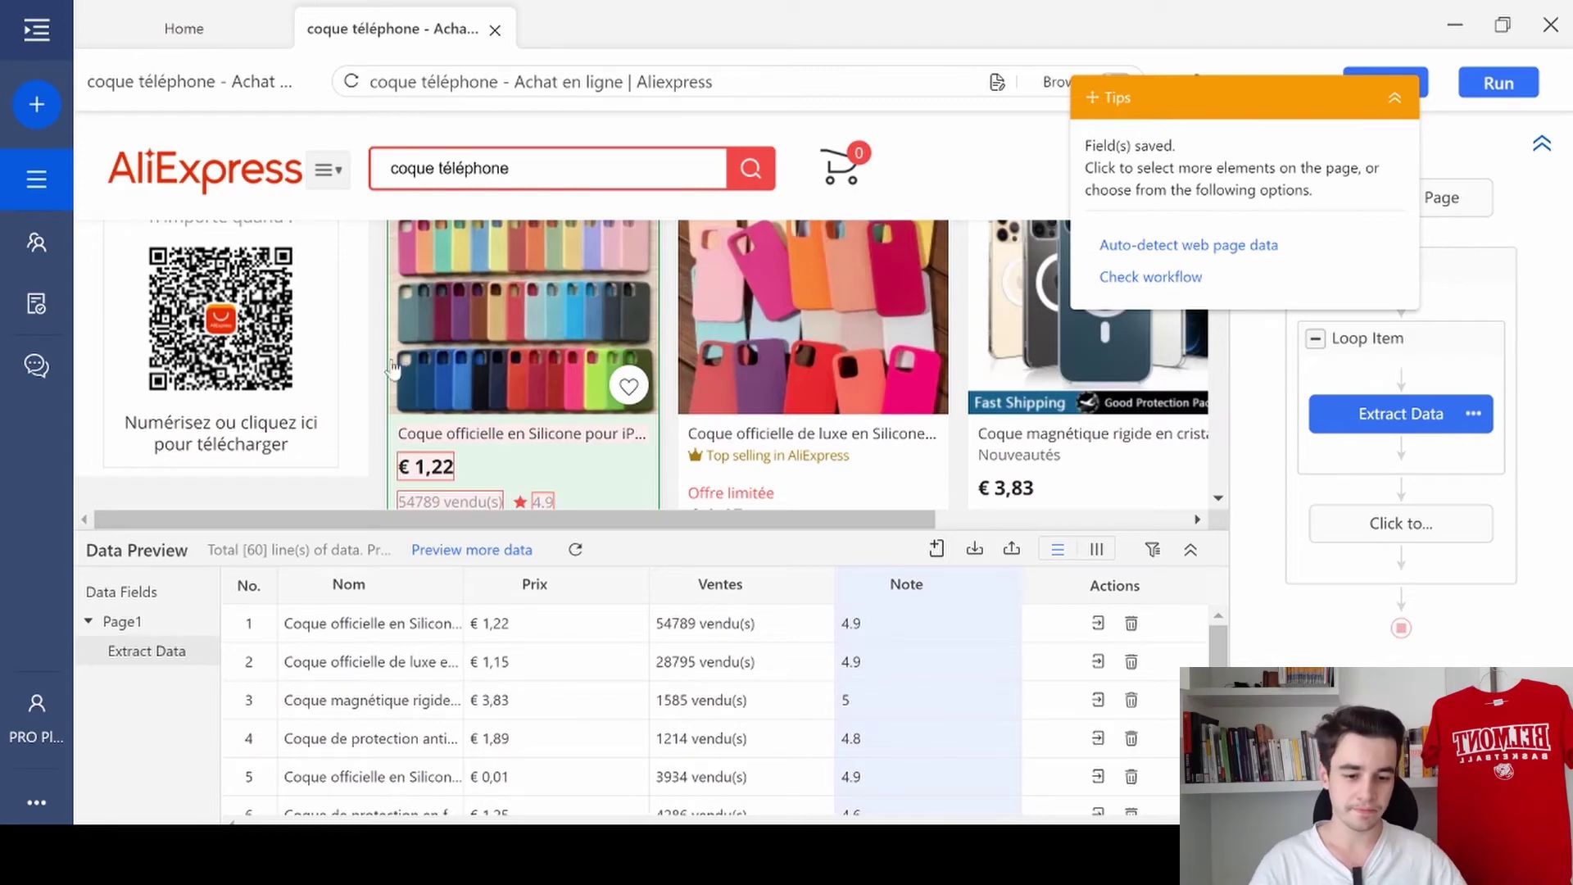
pyautogui.scroll(1, 426, 385)
pyautogui.scroll(-3, 442, 402)
pyautogui.scroll(2, 475, 417)
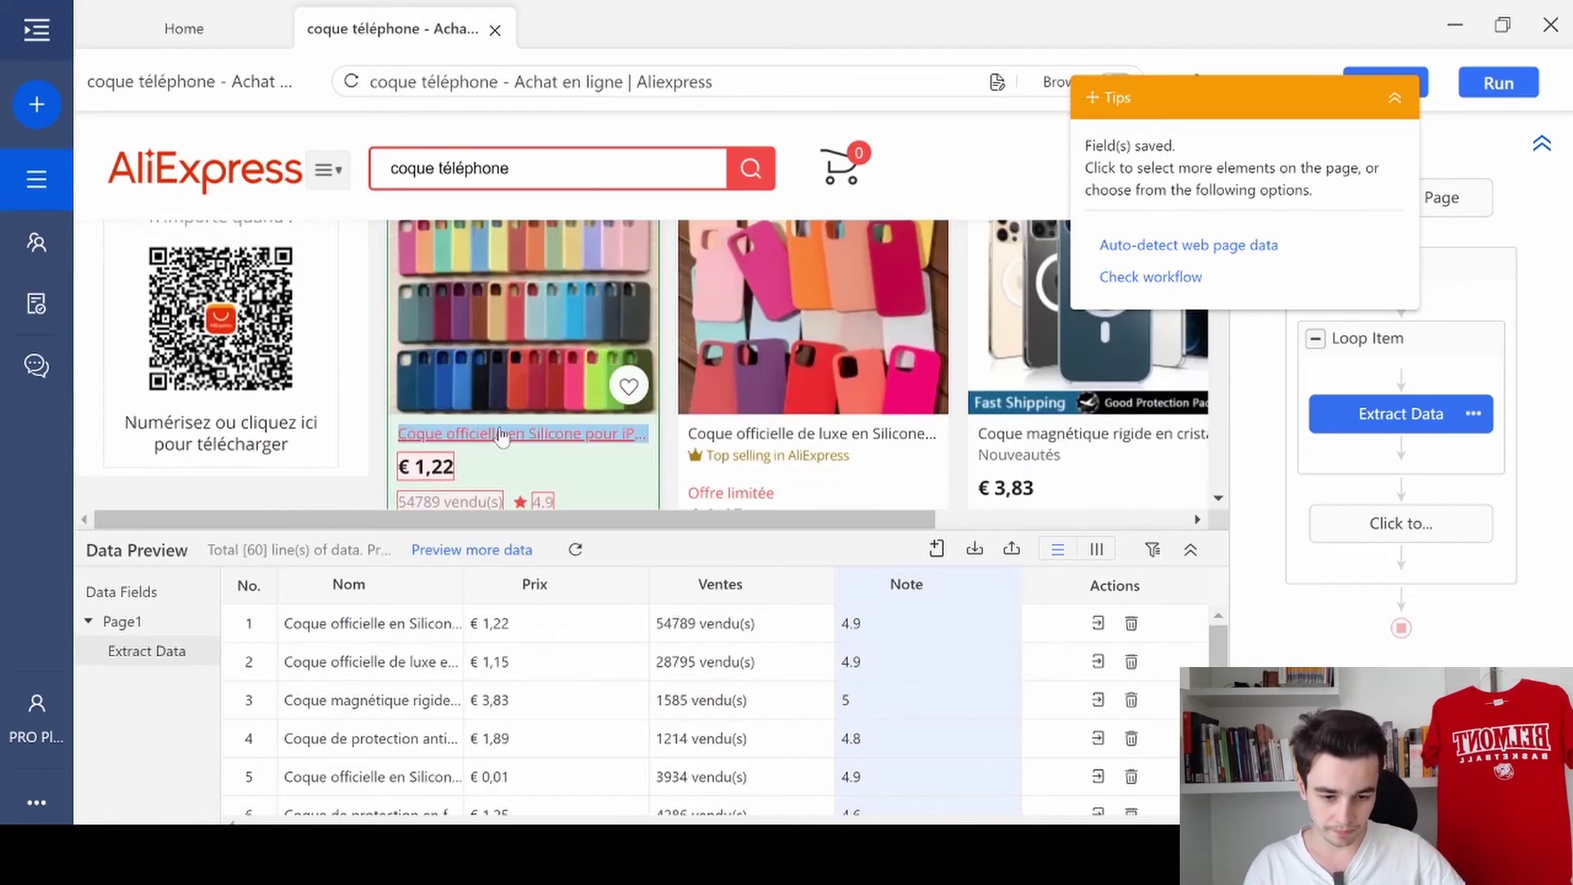
pyautogui.click(498, 436)
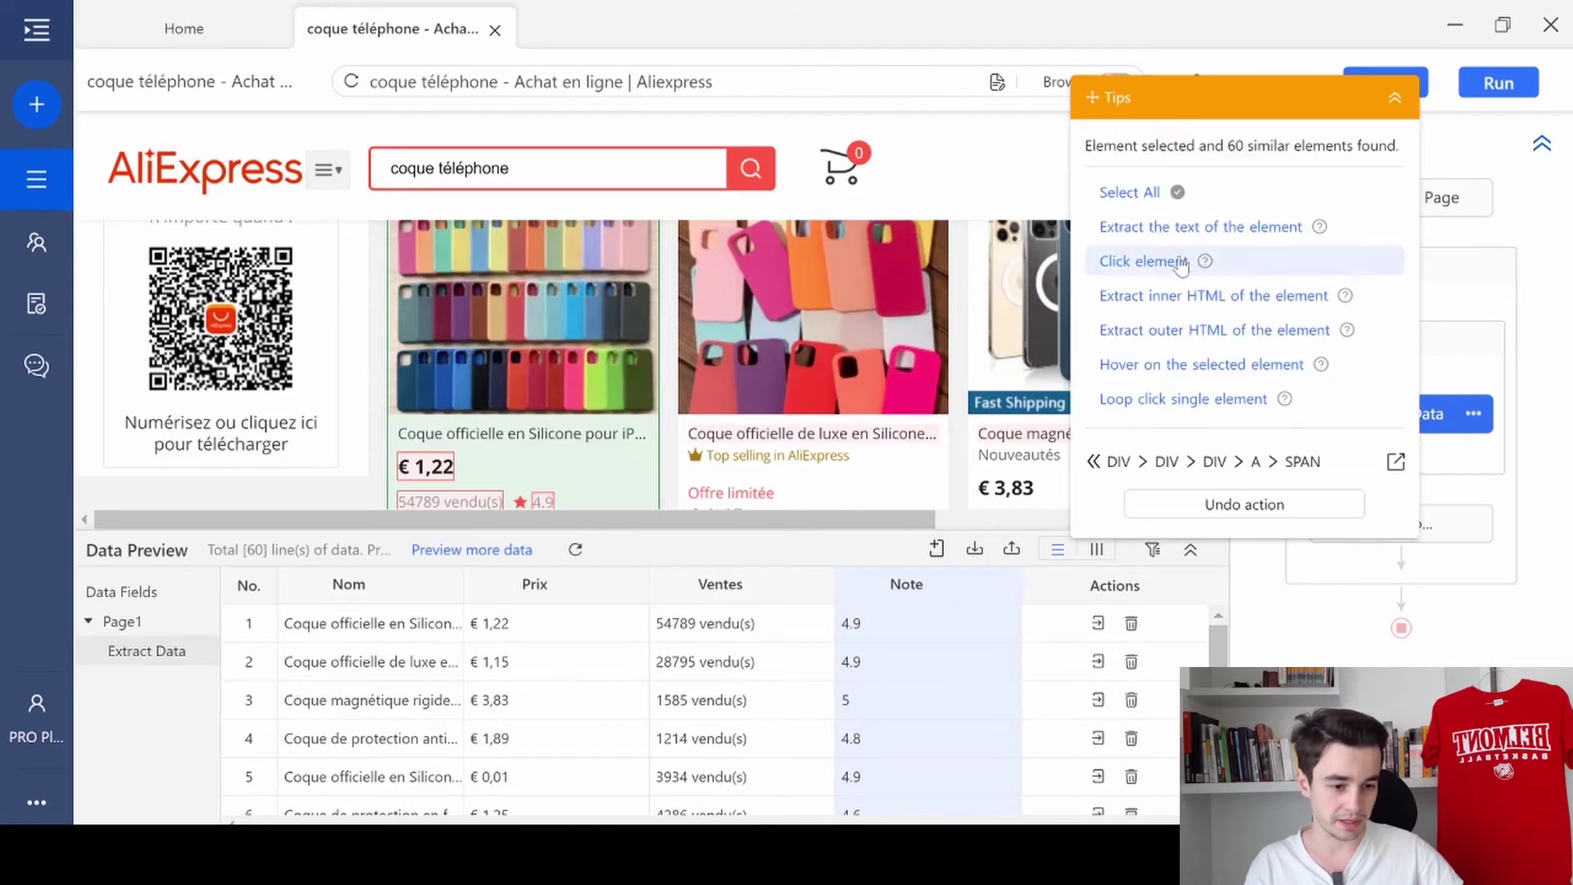
pyautogui.click(1139, 262)
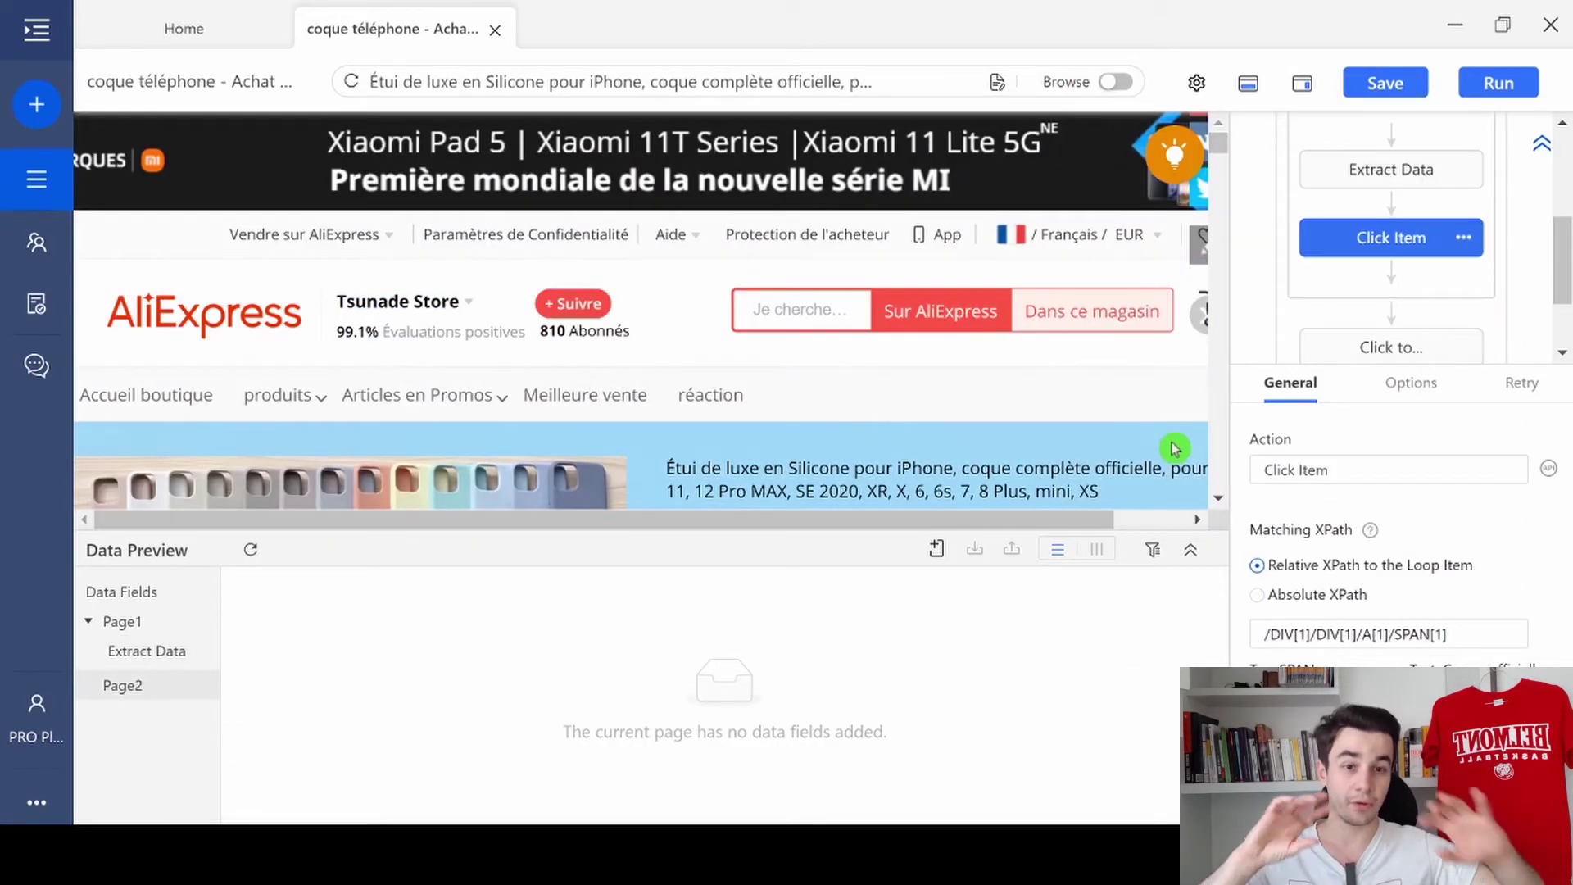
# - Extract the text of the review count (Avis) beside the rating on the product detail page
pyautogui.scroll(-5, 1175, 448)
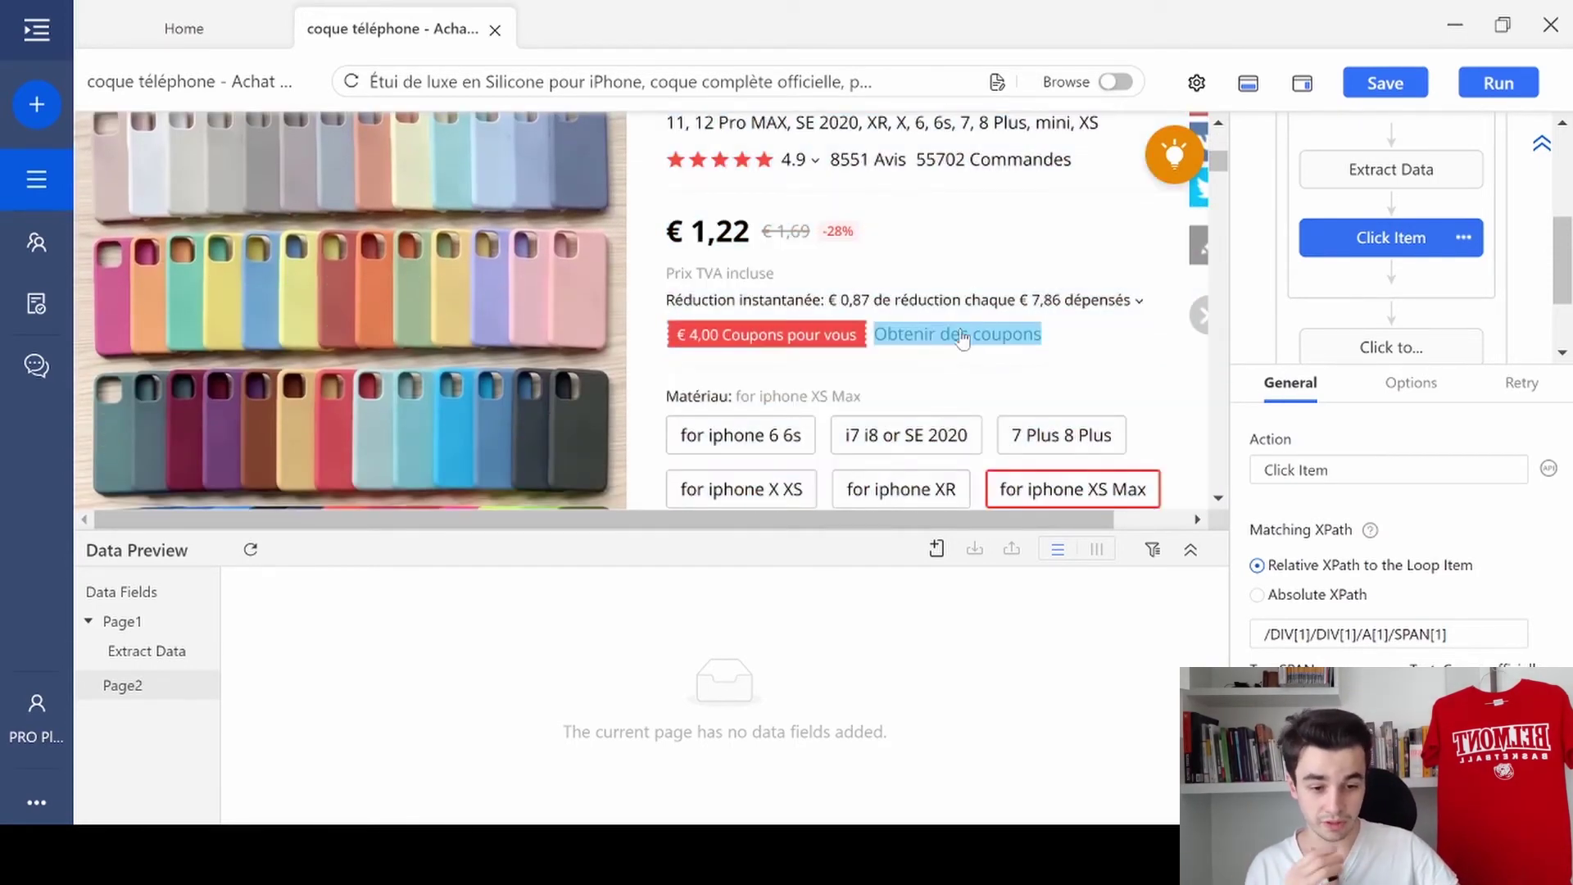
pyautogui.scroll(2, 983, 256)
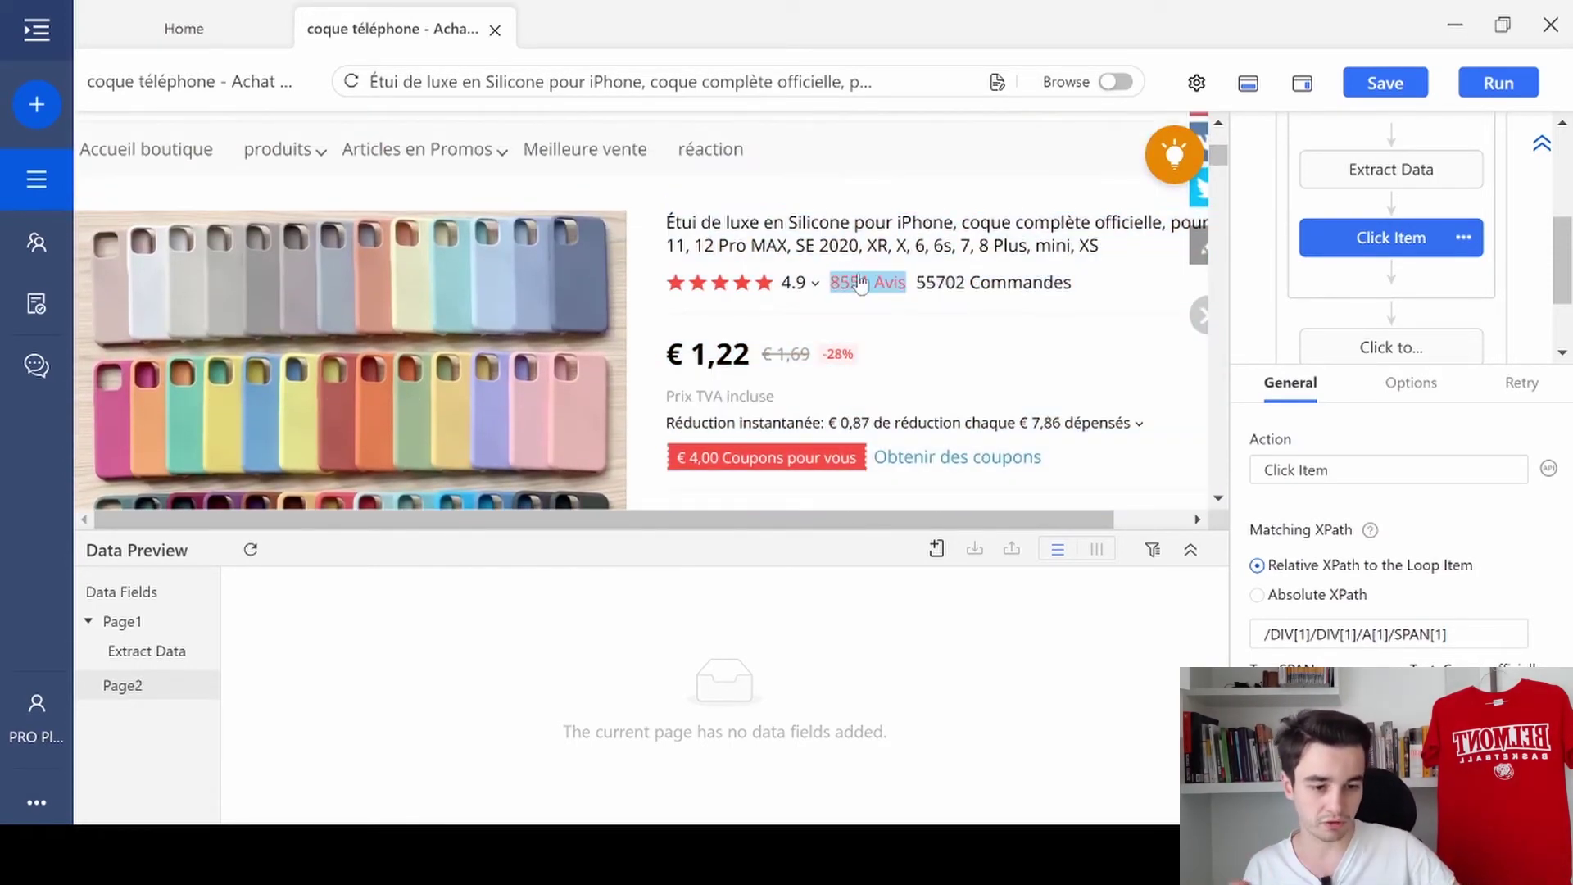
pyautogui.click(861, 285)
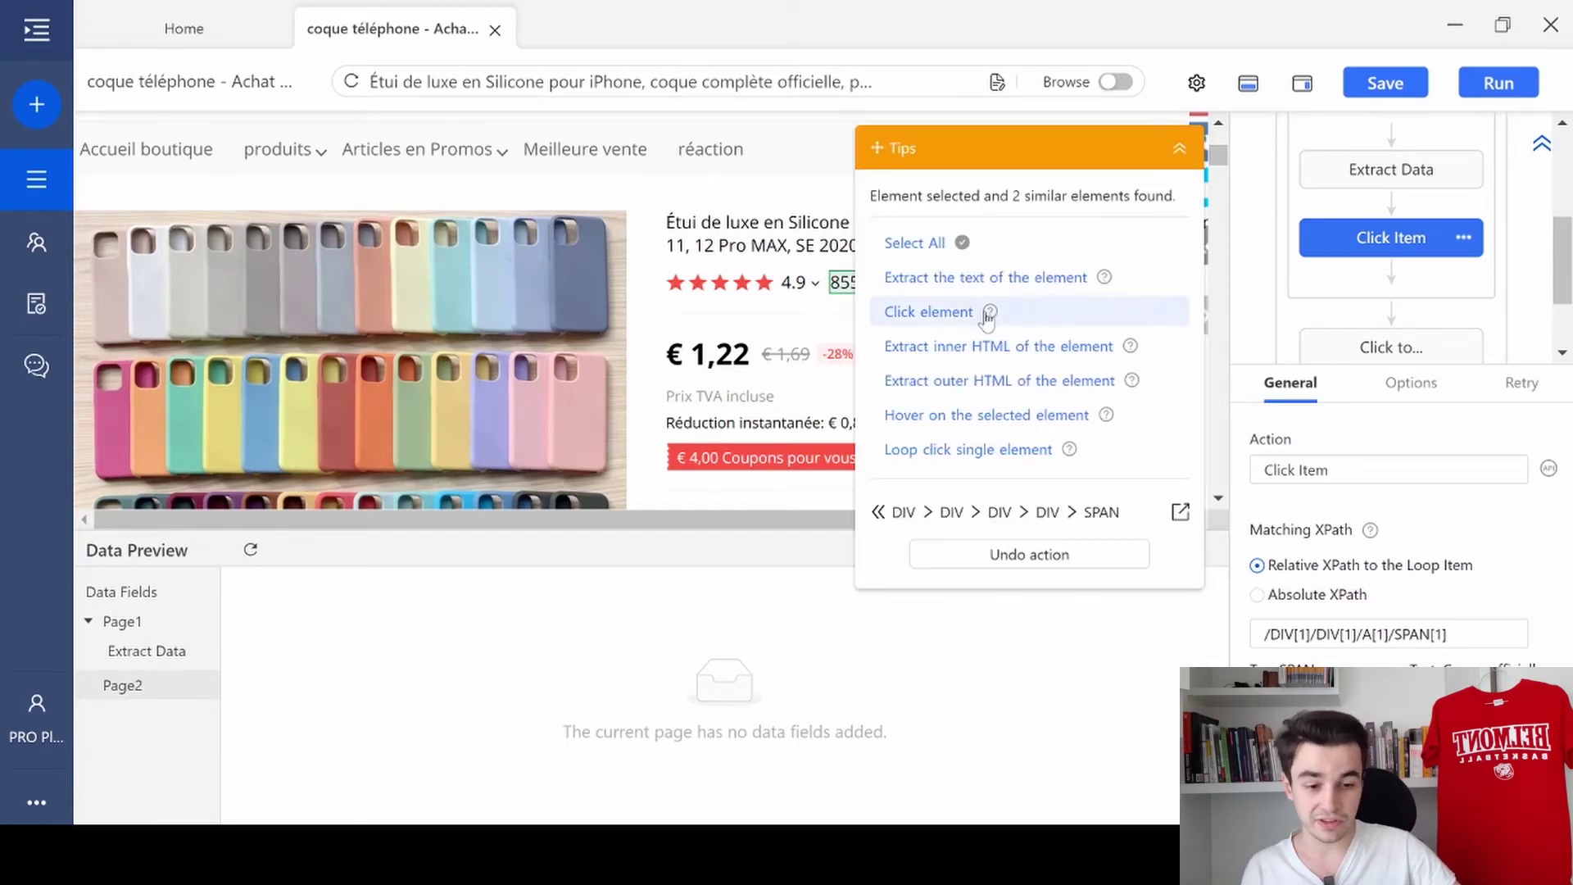
pyautogui.click(1023, 279)
# - Extract the text of the store's subscriber count (Abonnés) in the detail page header
pyautogui.scroll(3, 623, 361)
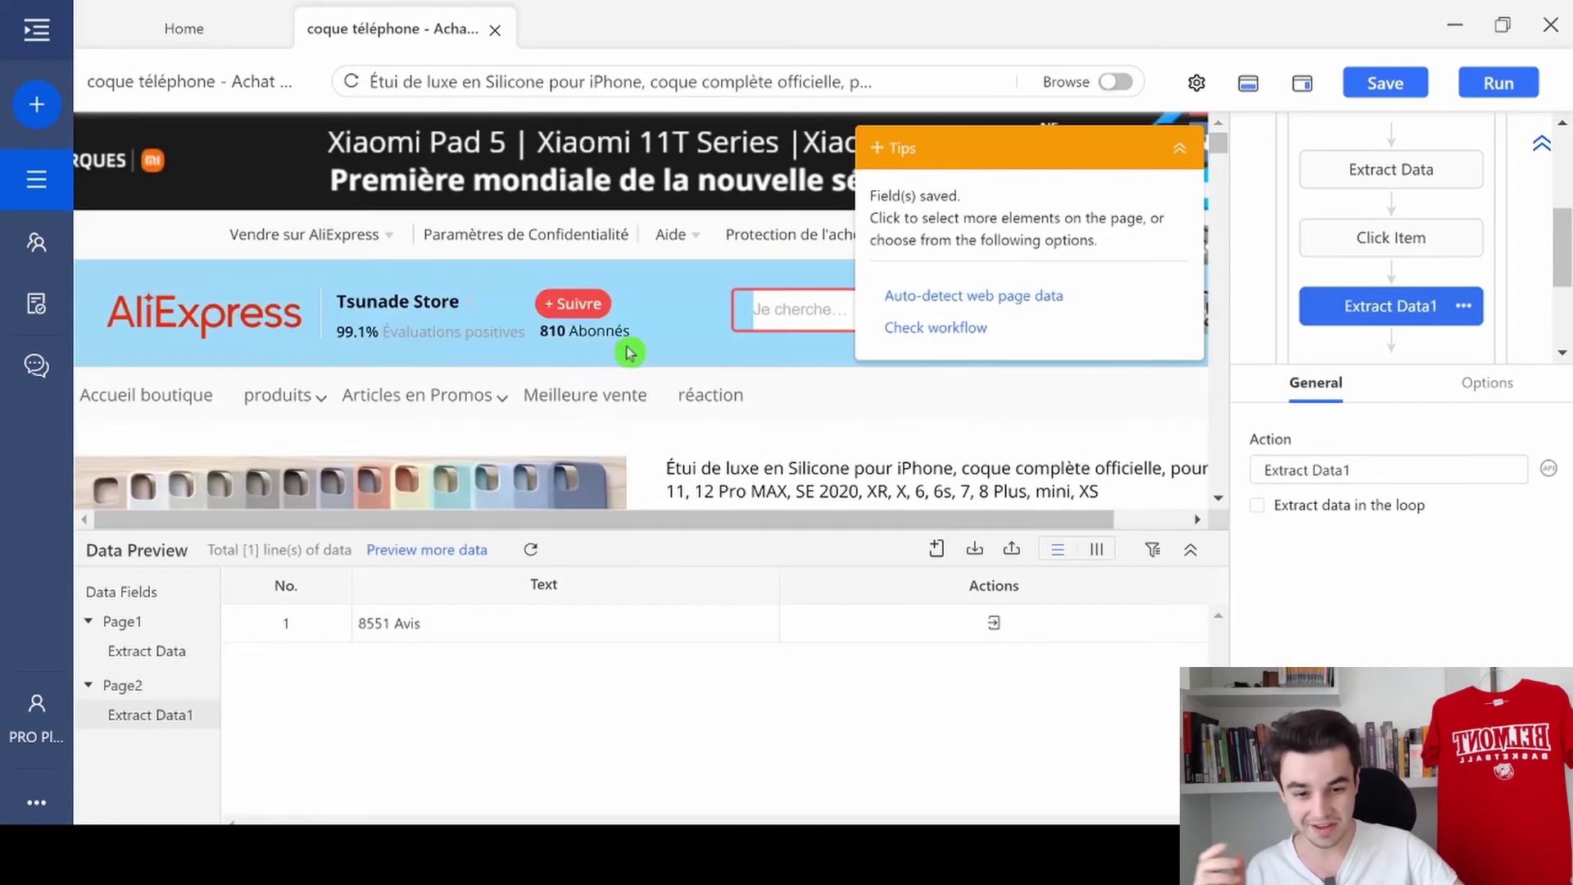
pyautogui.scroll(-5, 623, 360)
pyautogui.scroll(5, 623, 361)
pyautogui.scroll(-1, 623, 361)
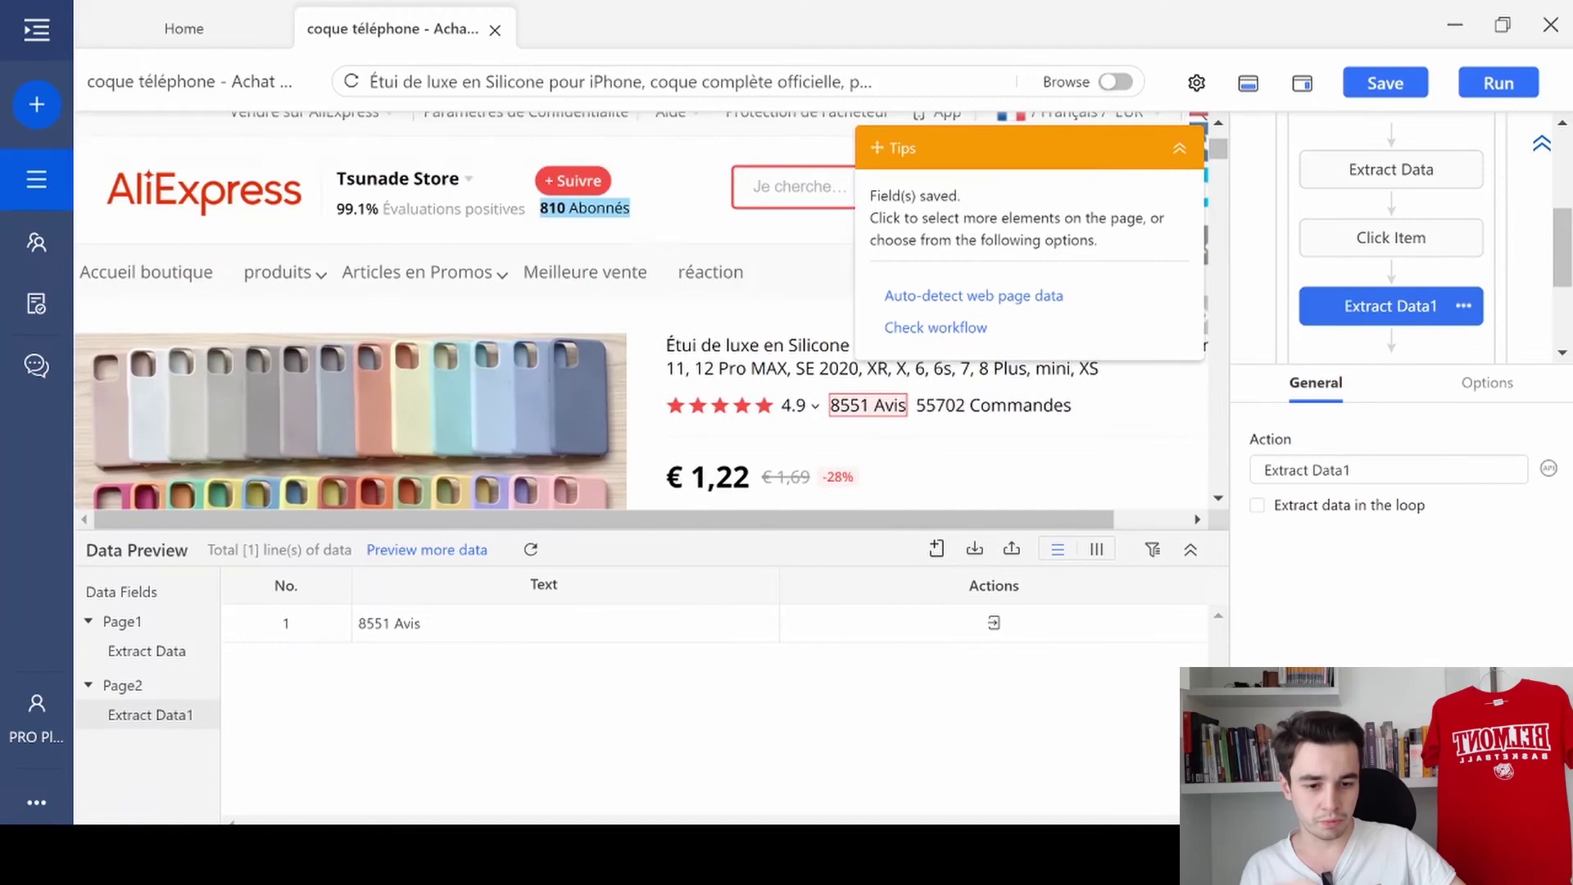
pyautogui.click(585, 208)
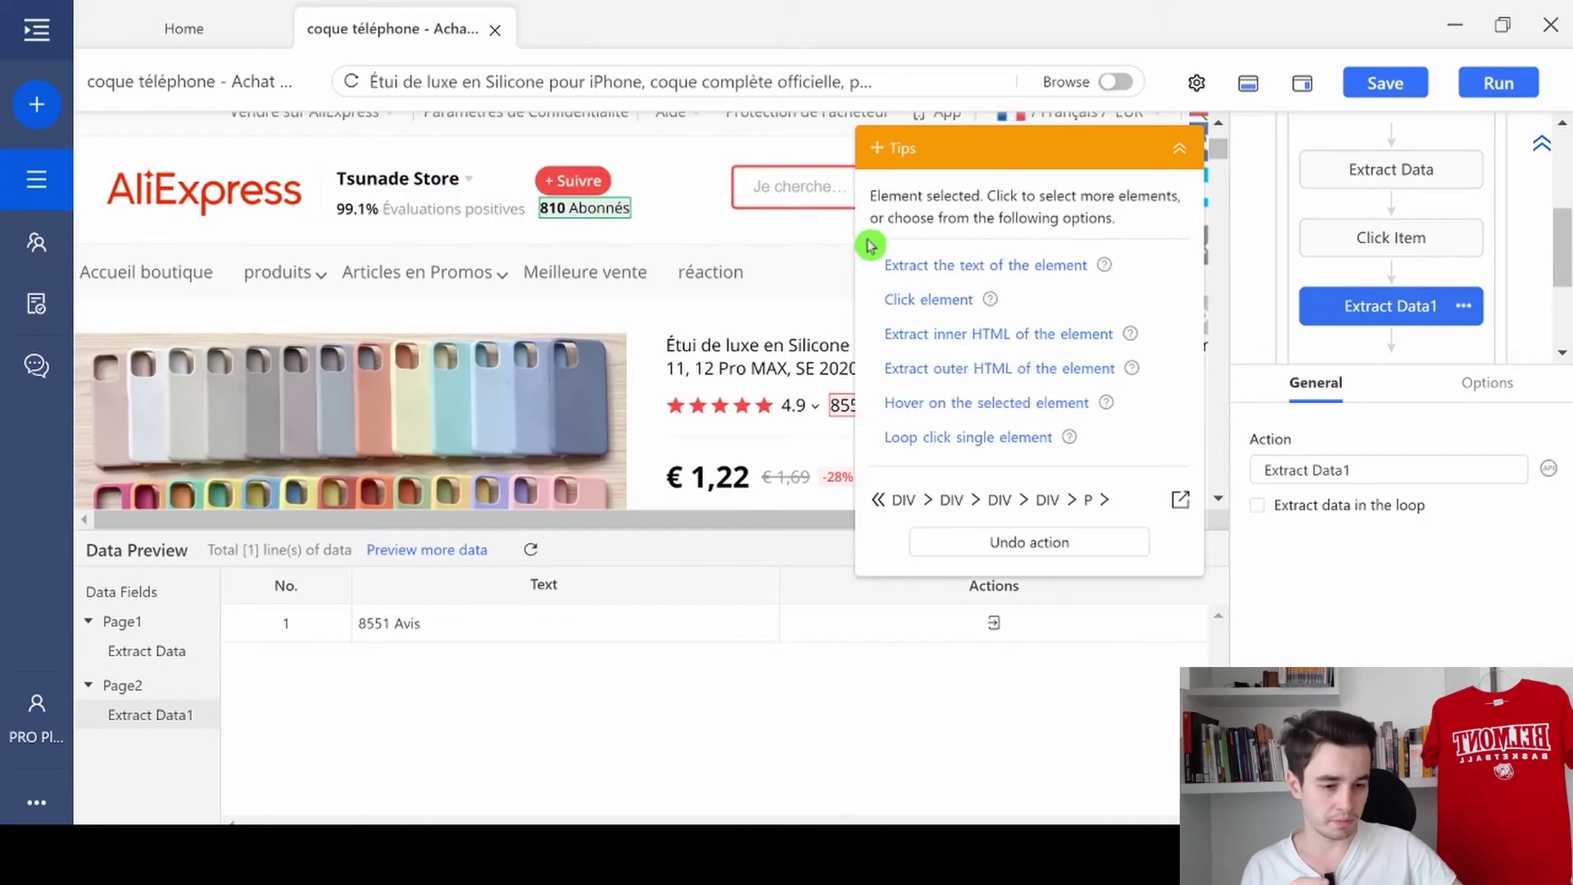
pyautogui.click(901, 264)
# - Move the Tips box clear of the product information and extract the text of the whole delivery block (Livraison gratuite)
pyautogui.scroll(-5, 737, 361)
pyautogui.scroll(-5, 736, 360)
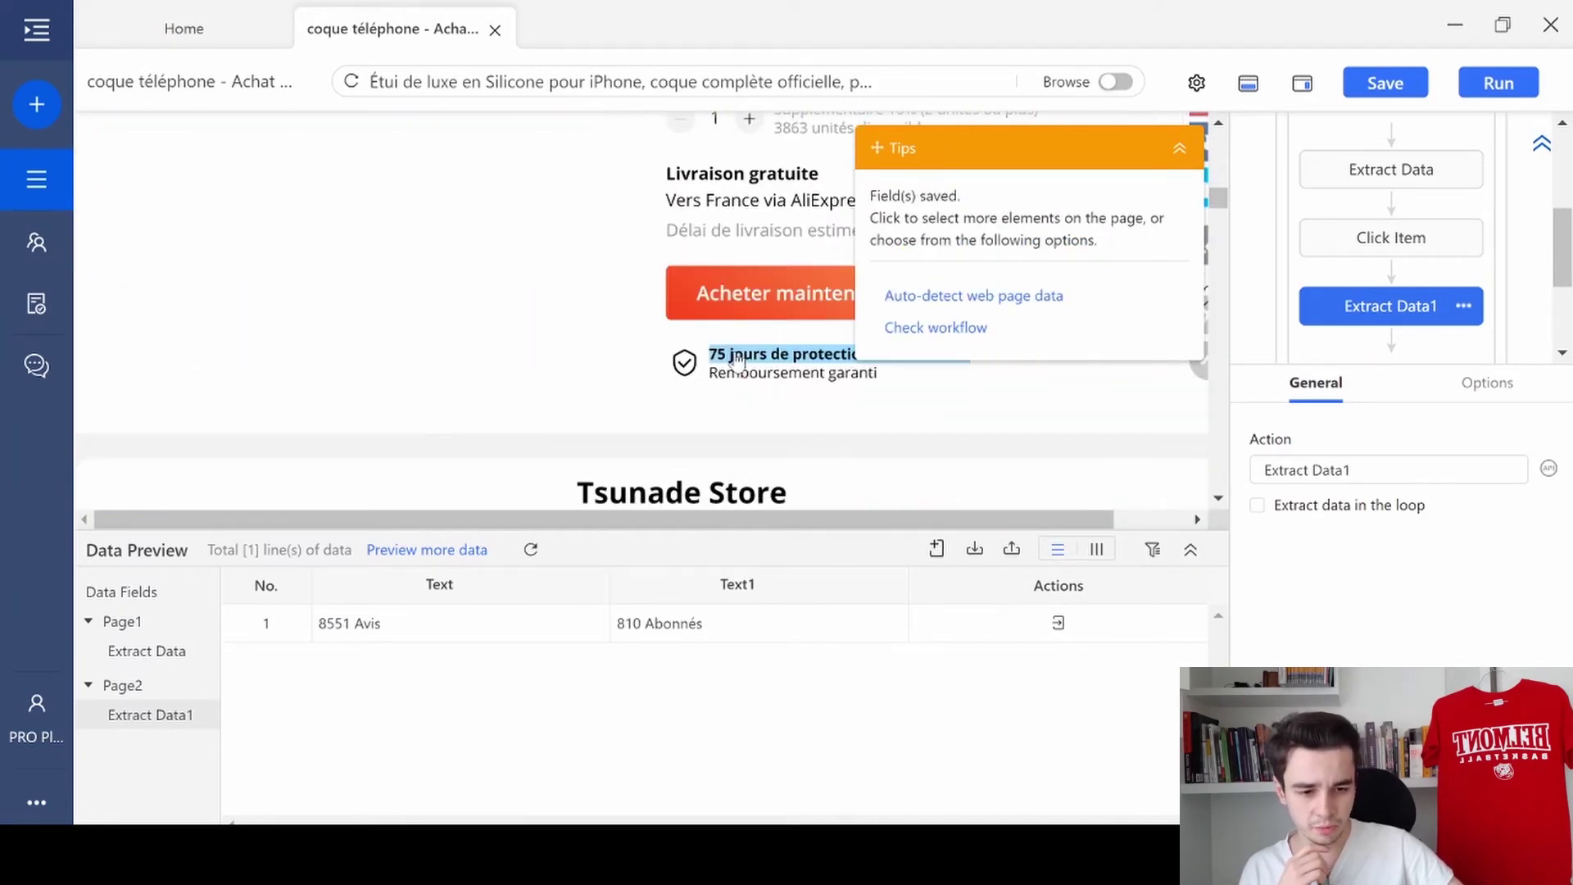
pyautogui.scroll(1, 737, 459)
pyautogui.moveTo(1064, 148); pyautogui.dragTo(349, 163)
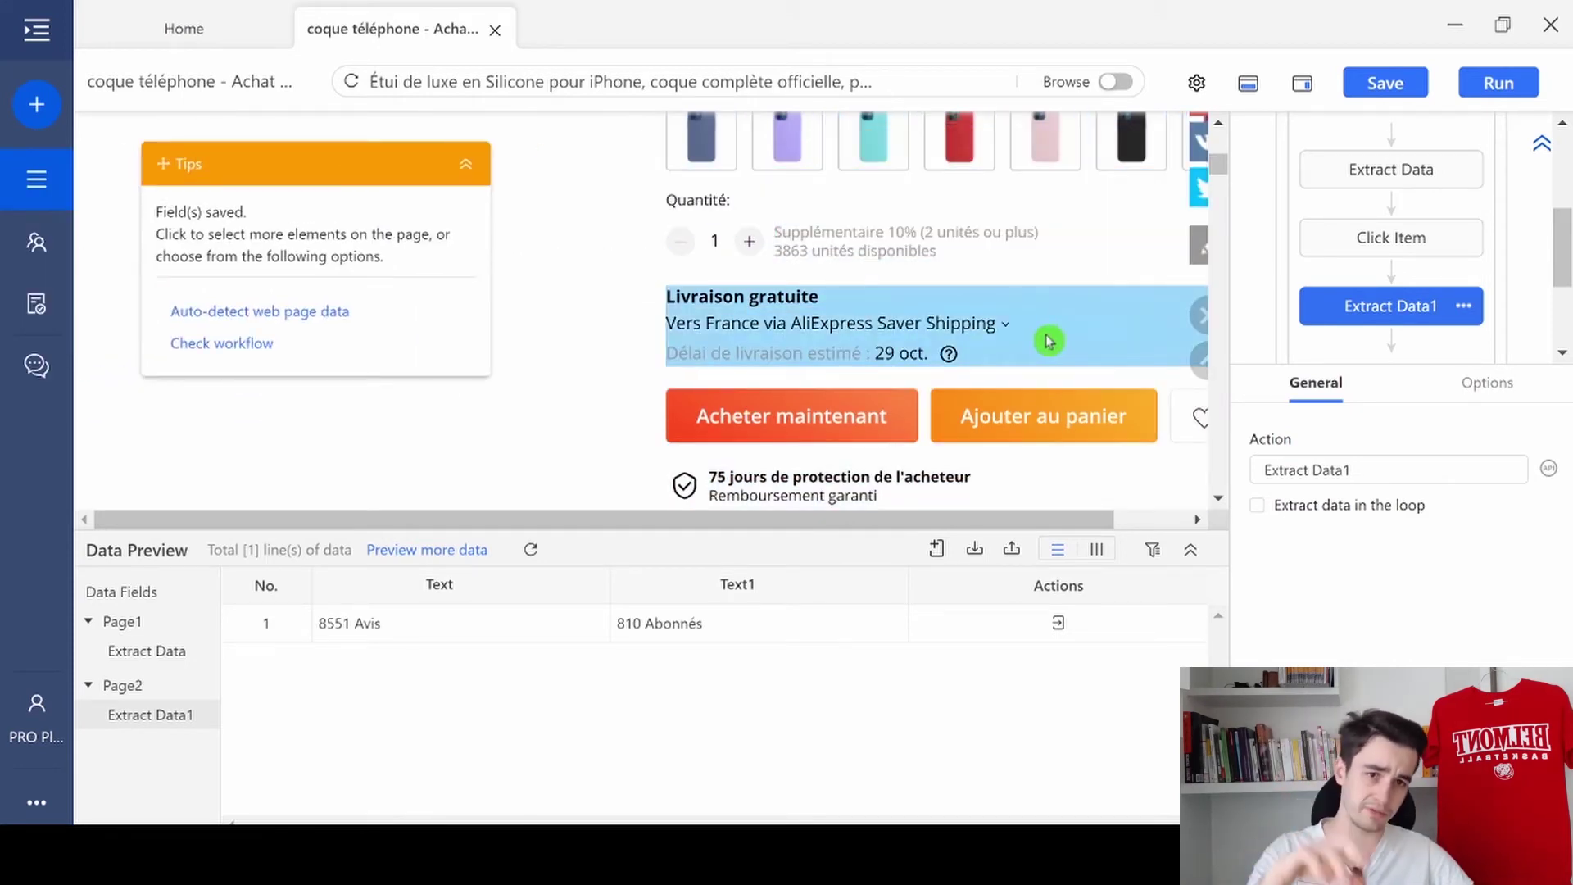
pyautogui.click(1049, 340)
pyautogui.click(283, 278)
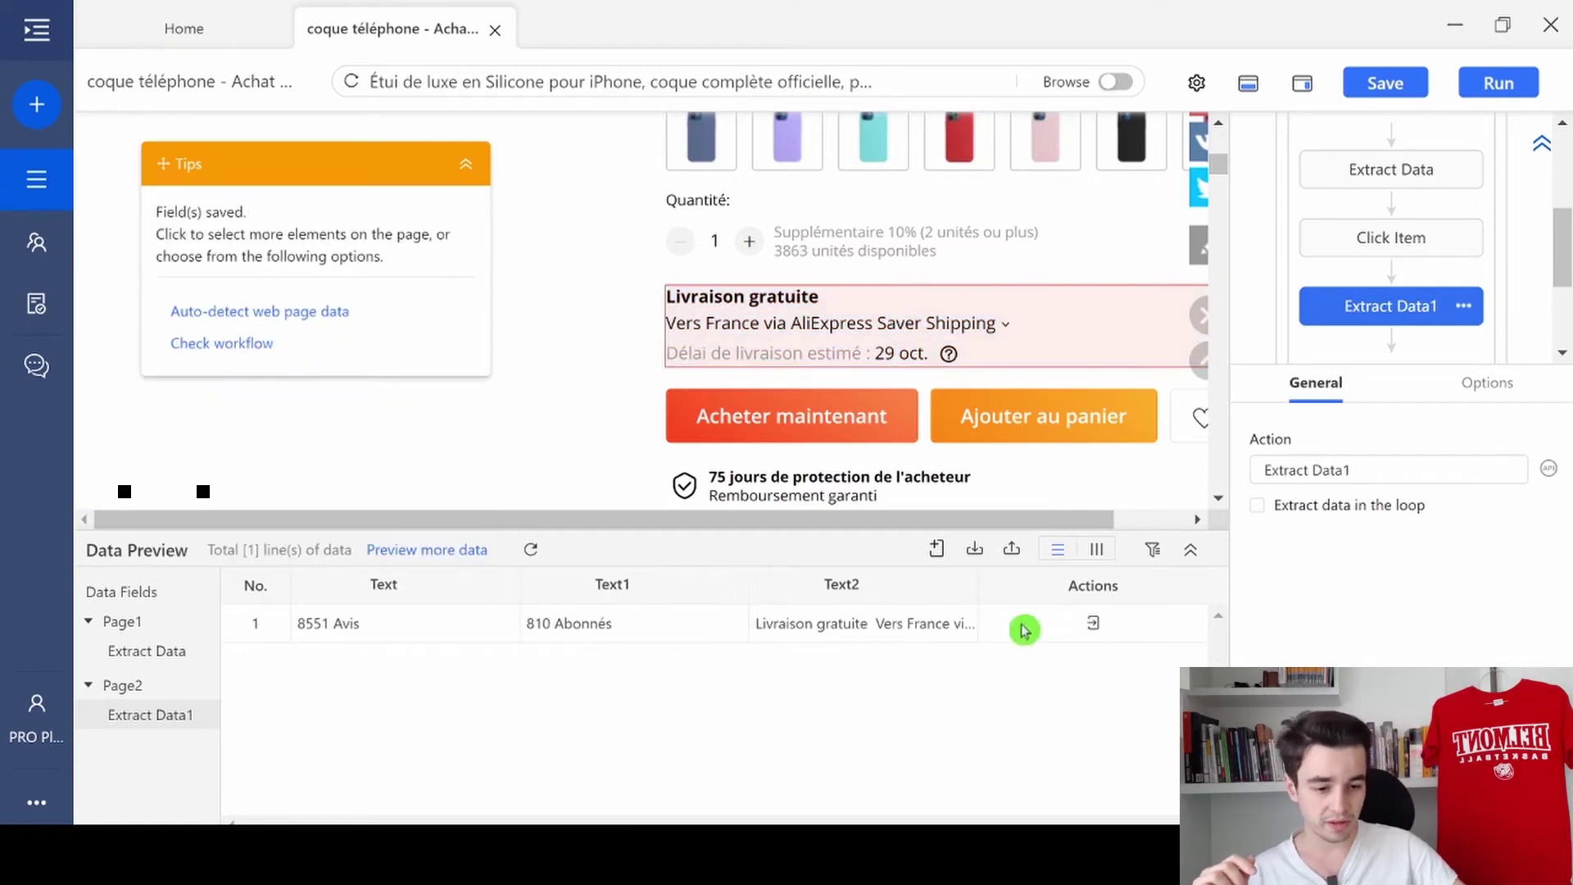
# - Inspect the store details pop-up in the page header and add a Hover on action for the Tsunade Store name link
pyautogui.scroll(5, 787, 480)
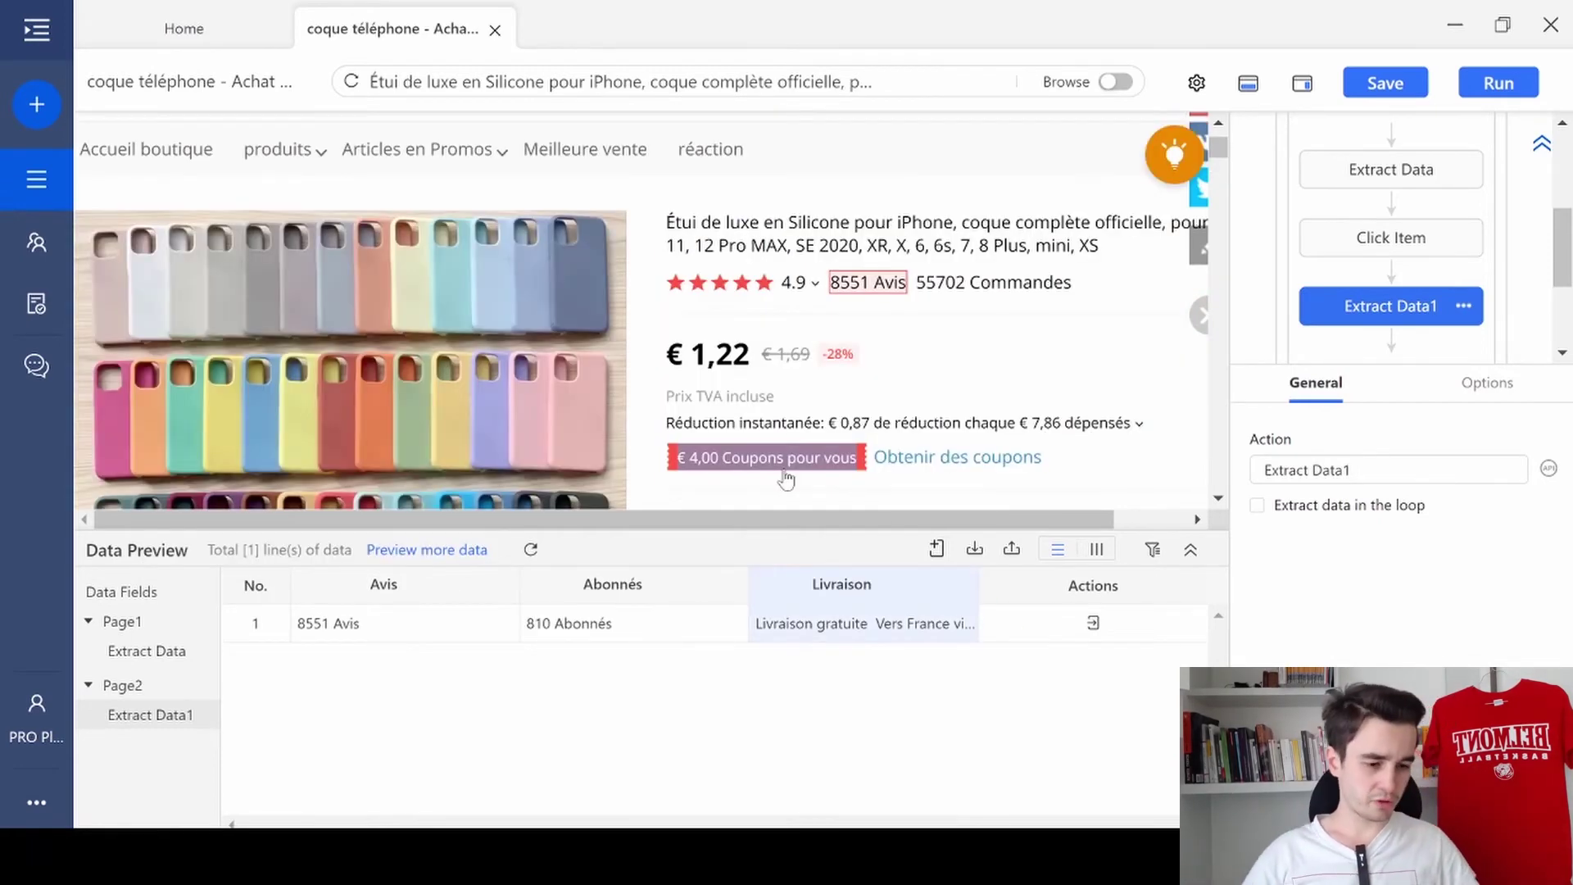
pyautogui.scroll(3, 787, 479)
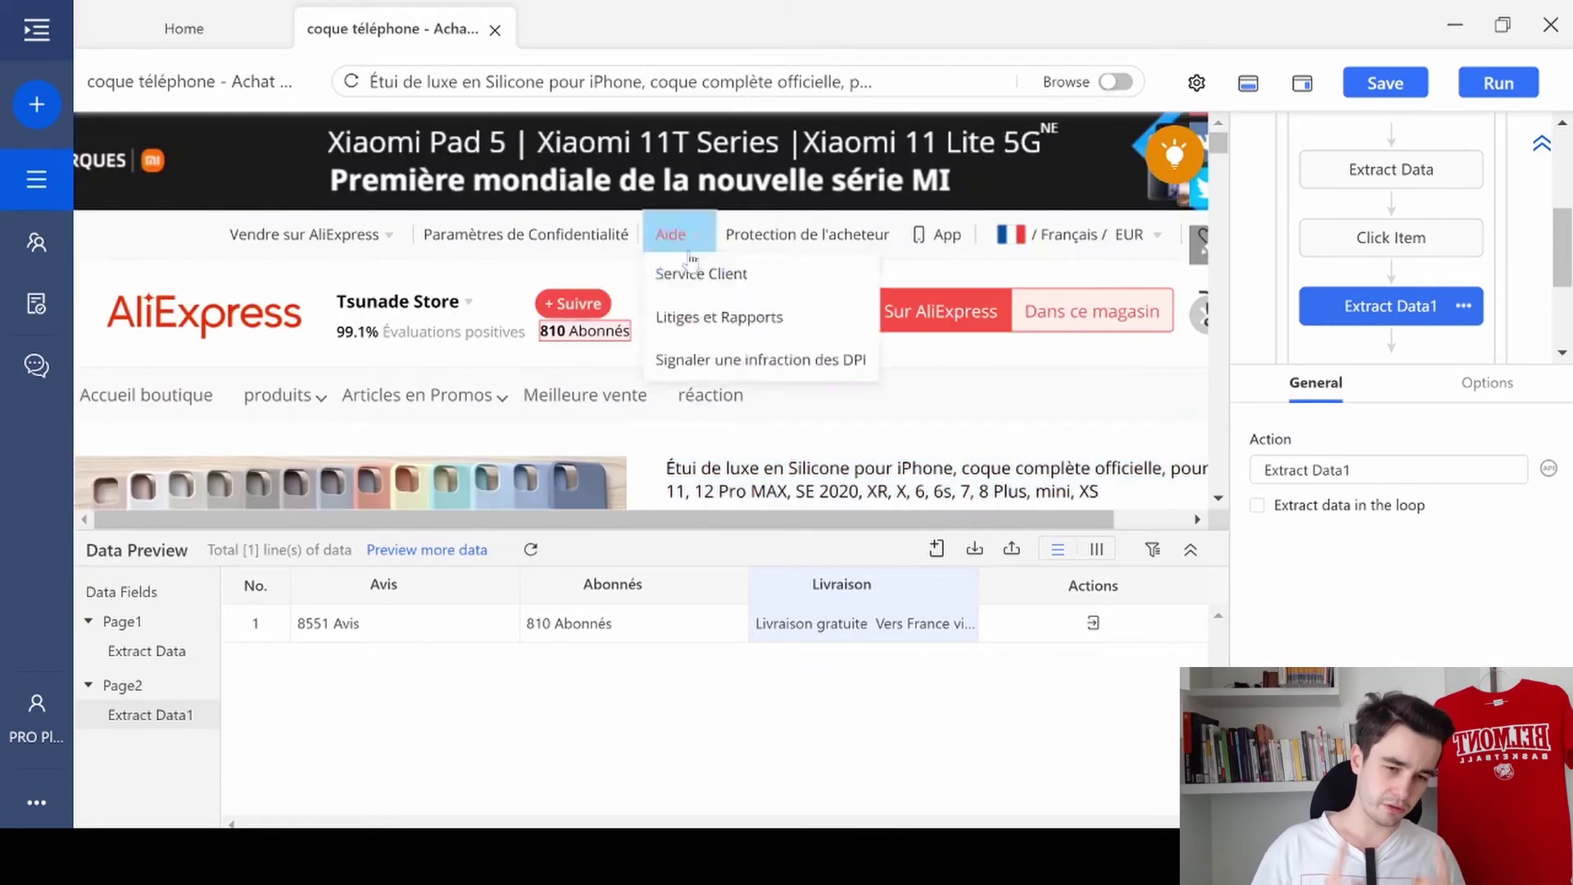
pyautogui.moveTo(398, 302)
pyautogui.click(625, 429)
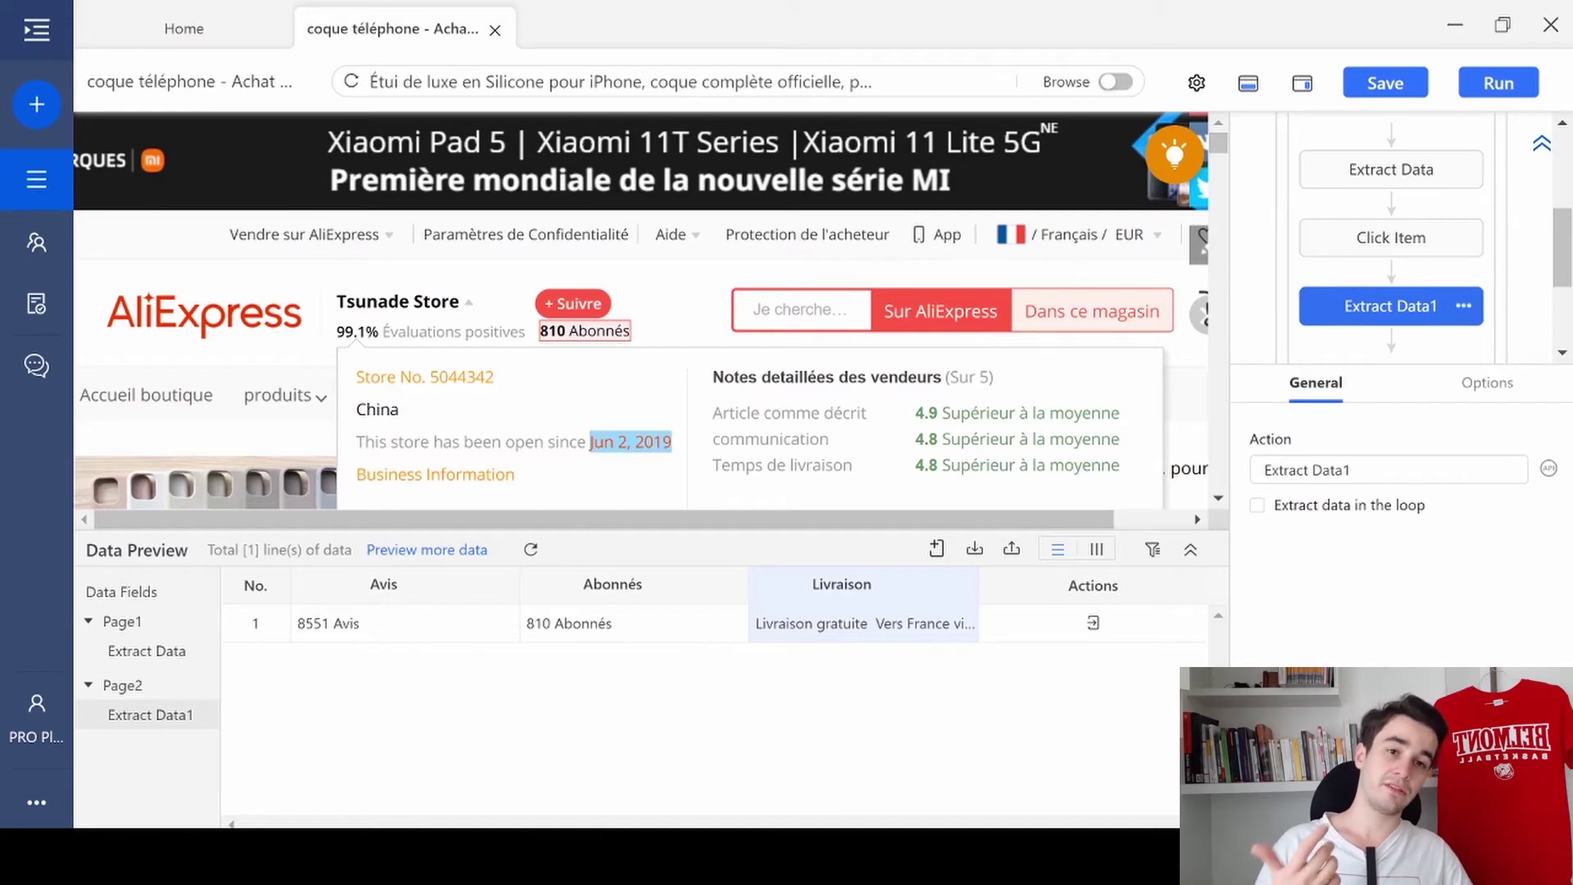
pyautogui.click(518, 287)
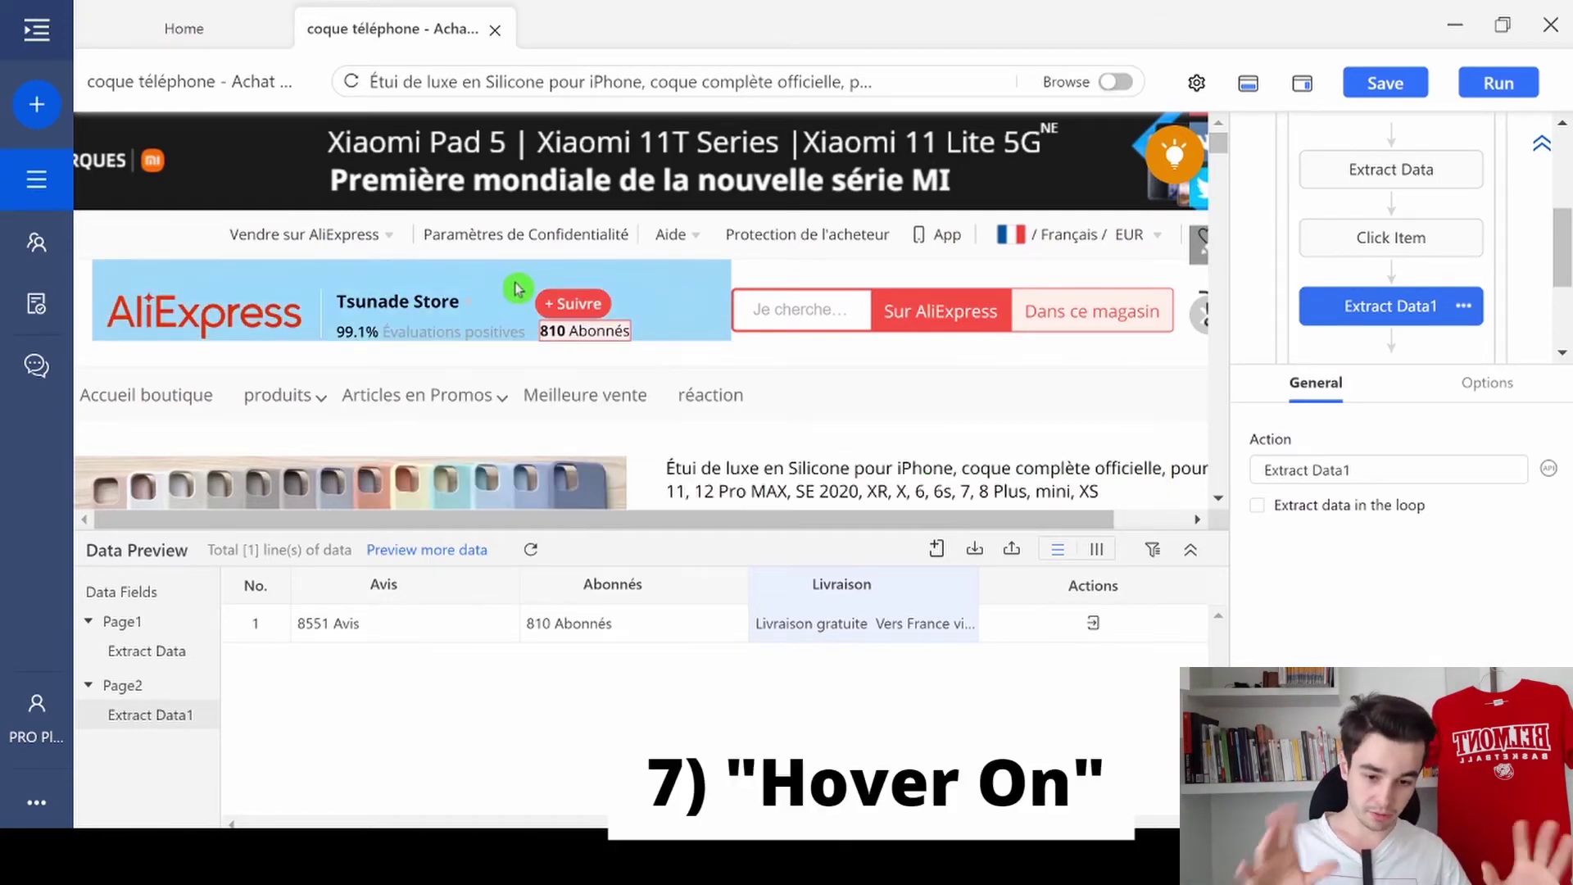
pyautogui.moveTo(446, 329)
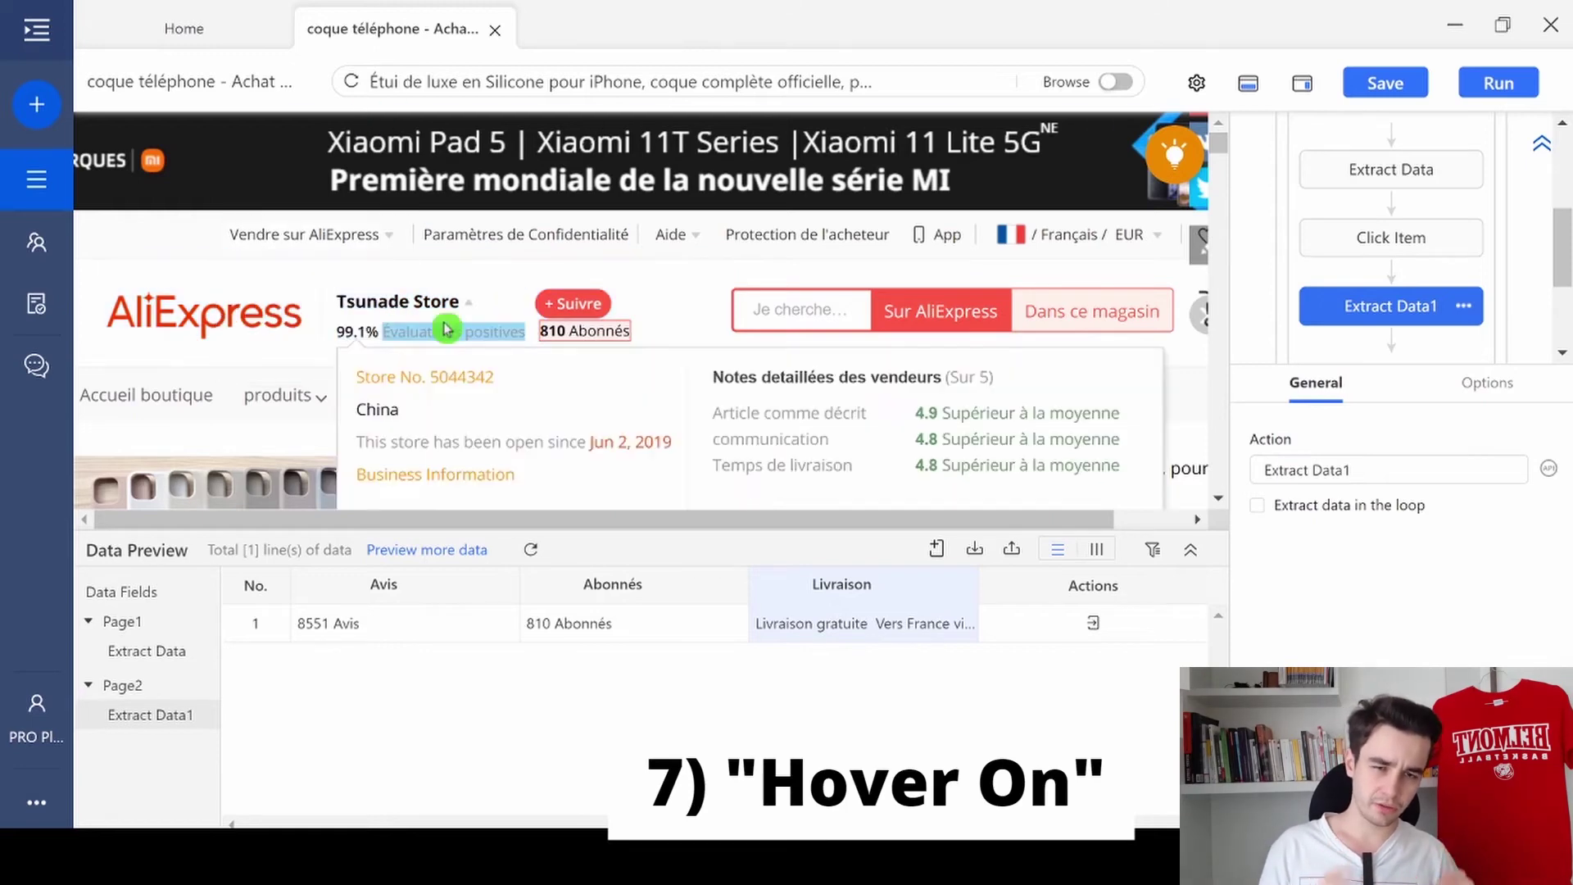
pyautogui.click(383, 306)
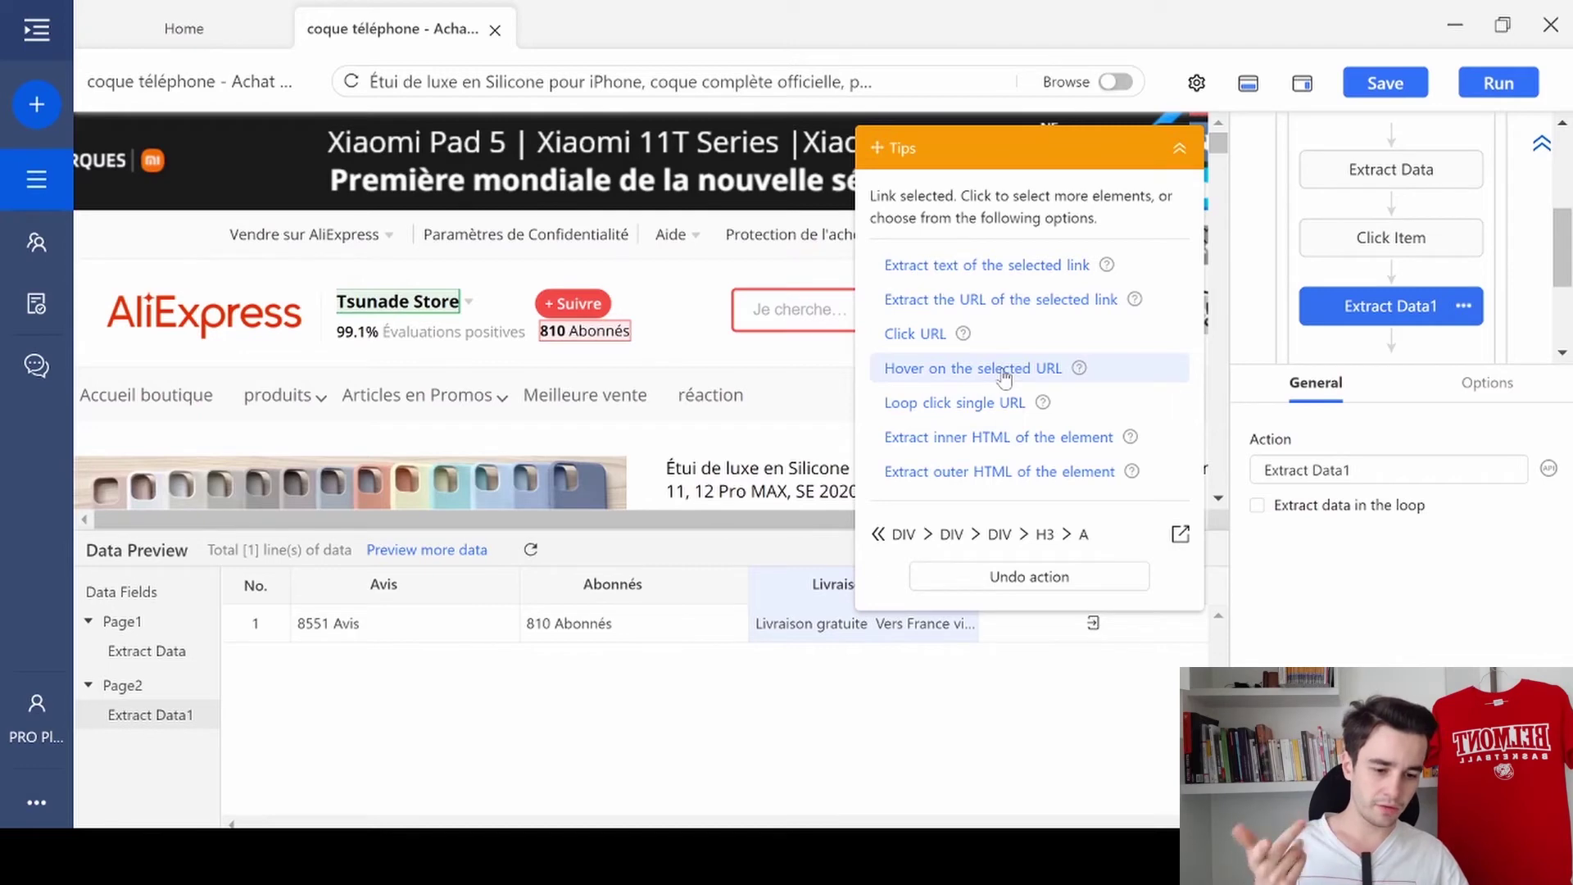
pyautogui.click(1005, 370)
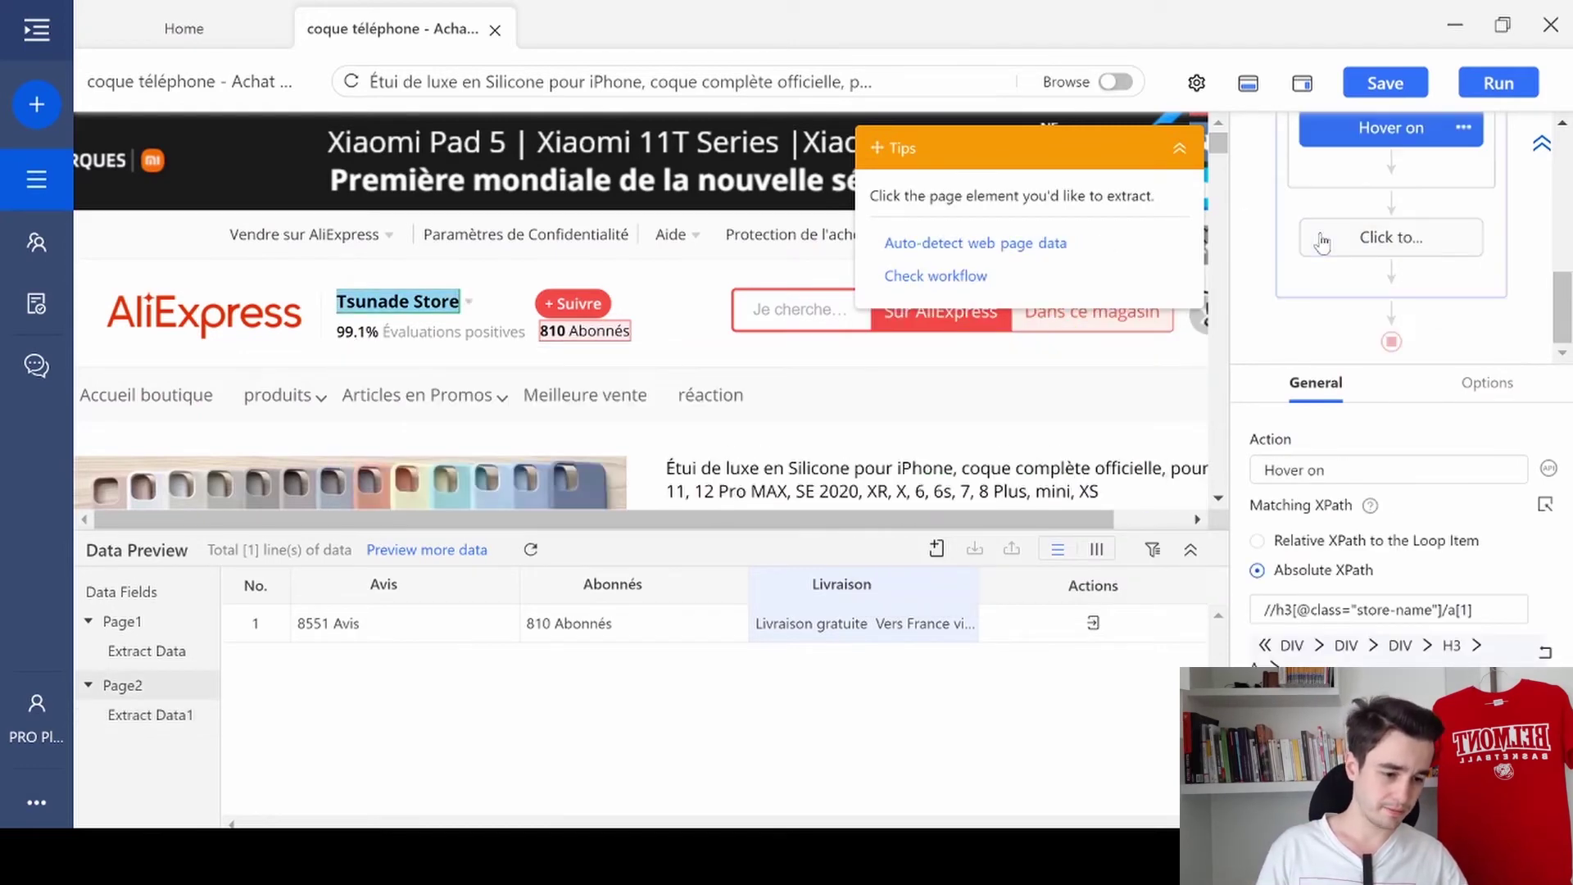
pyautogui.scroll(3, 1322, 243)
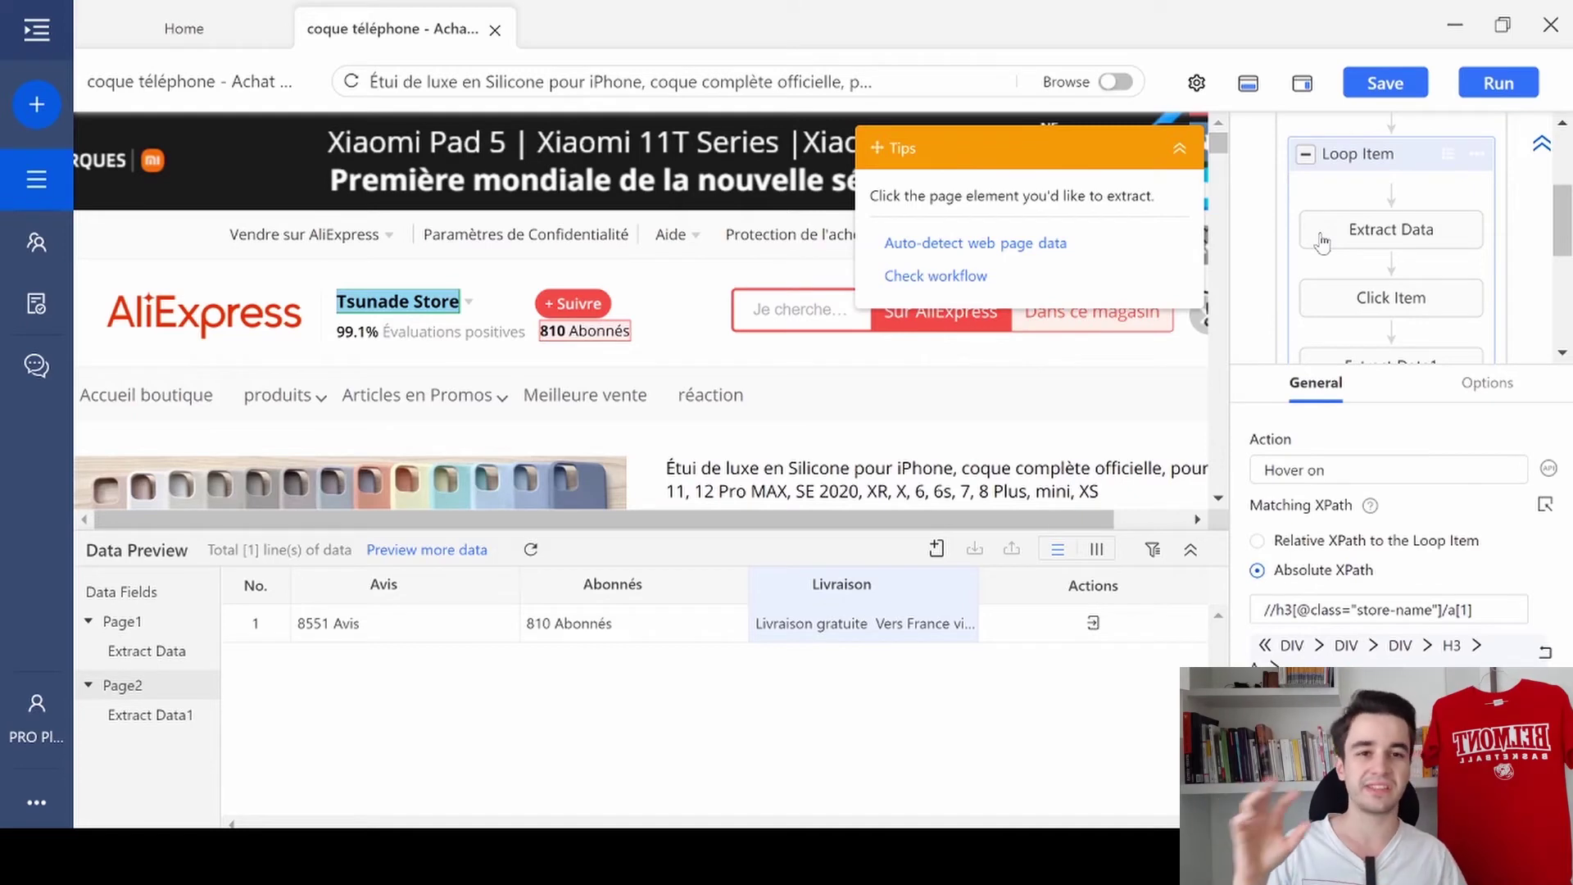
# - Extract the text of the store's opening date from the hover pop-up as the field Date_ouverture
pyautogui.scroll(-3, 1322, 243)
pyautogui.moveTo(416, 313)
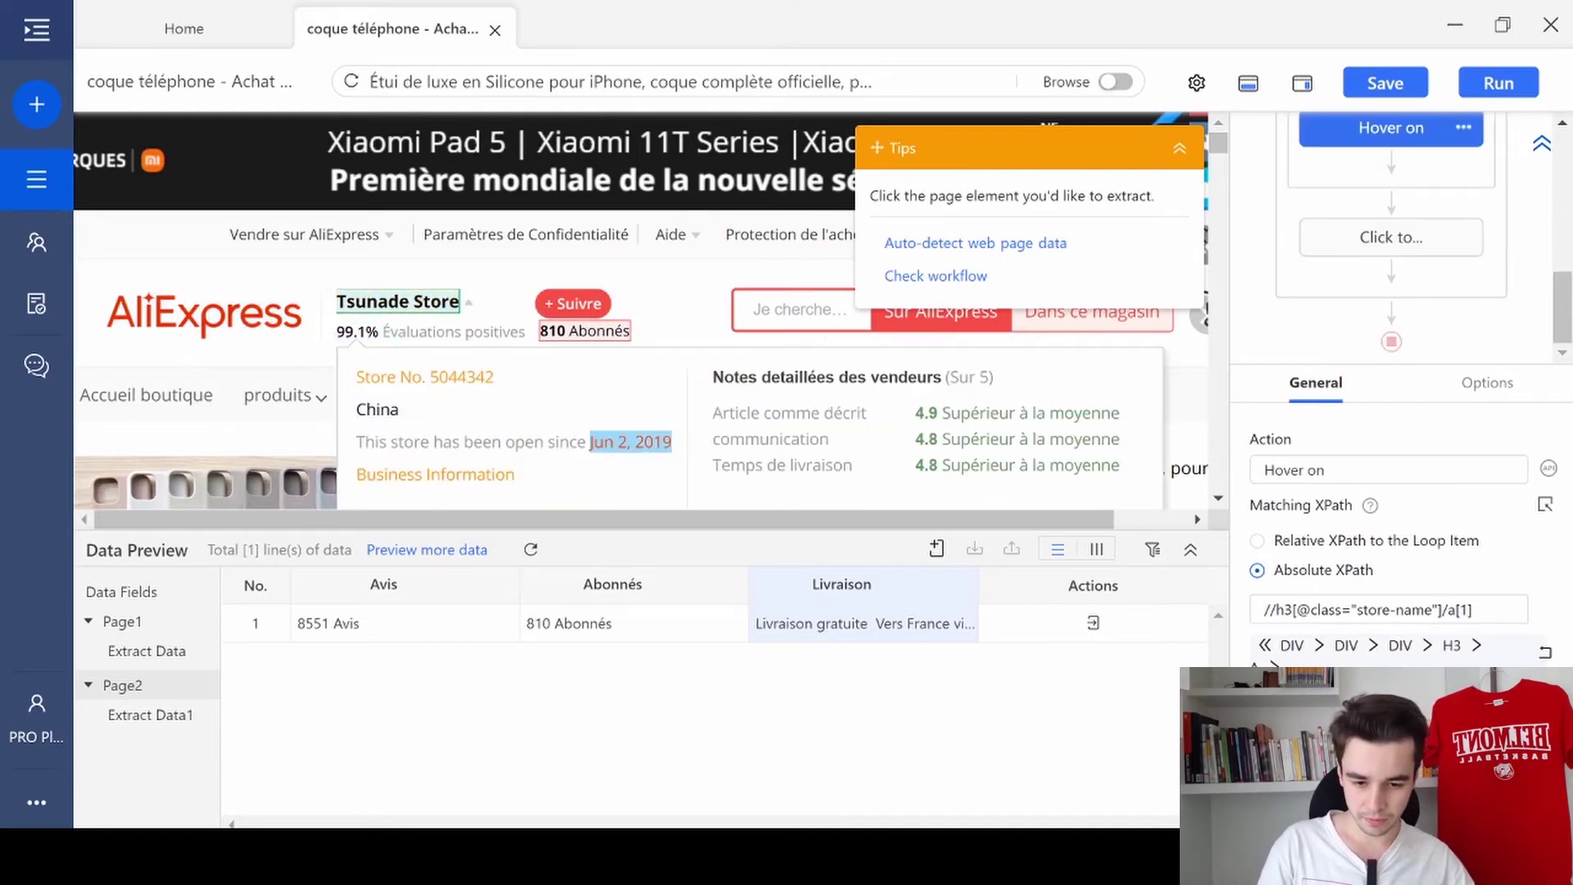
pyautogui.click(631, 442)
pyautogui.click(993, 263)
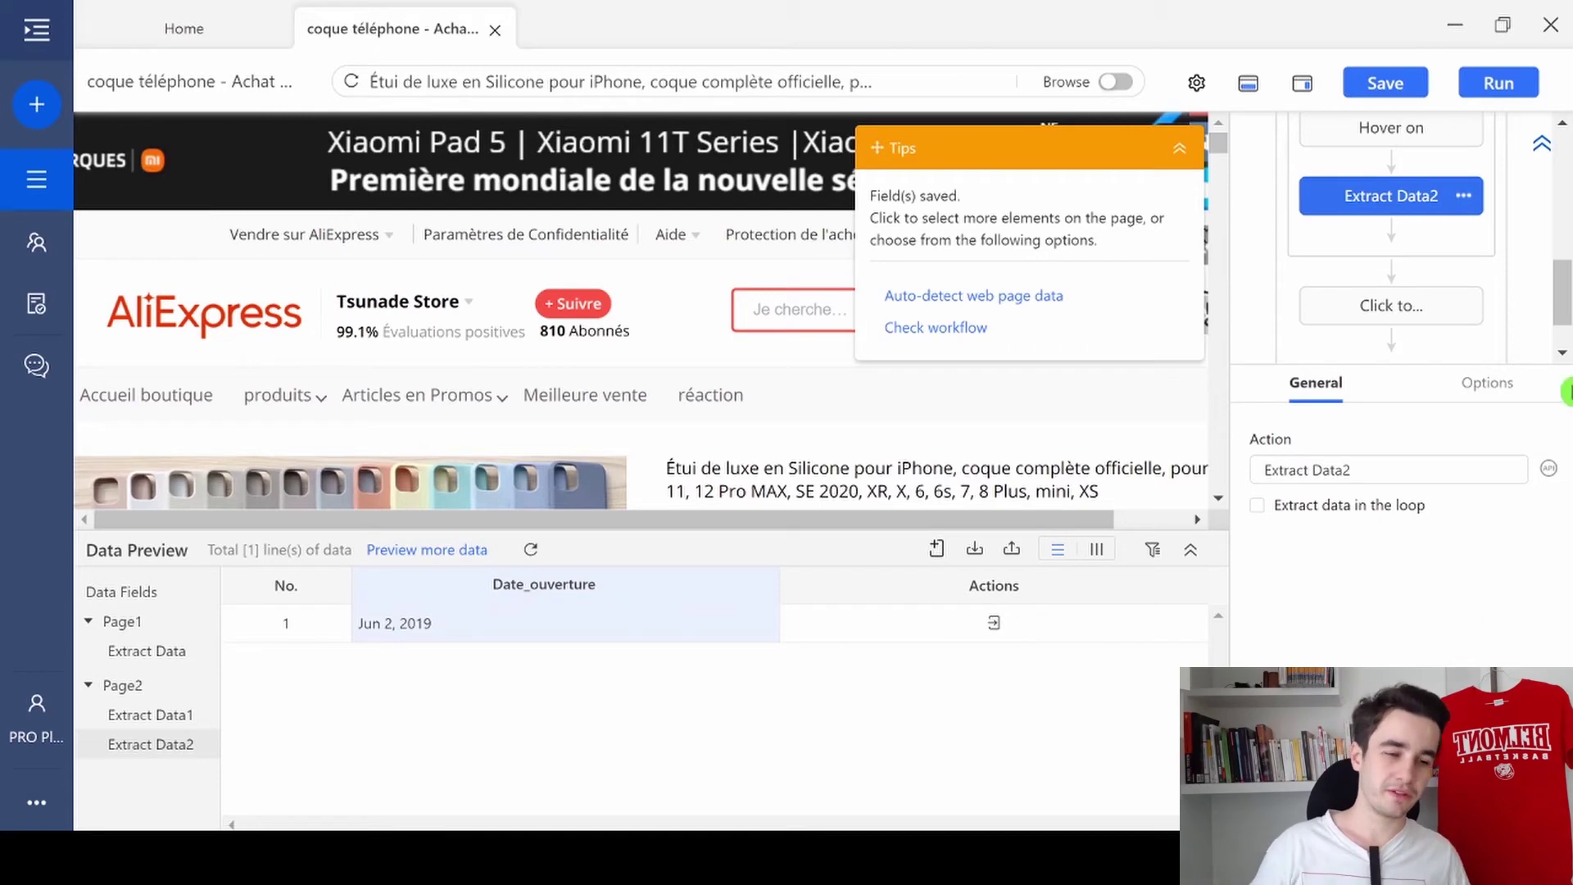
# - Set a 2s wait before action for the first Extract Data action inside the Loop Item
pyautogui.scroll(3, 1393, 222)
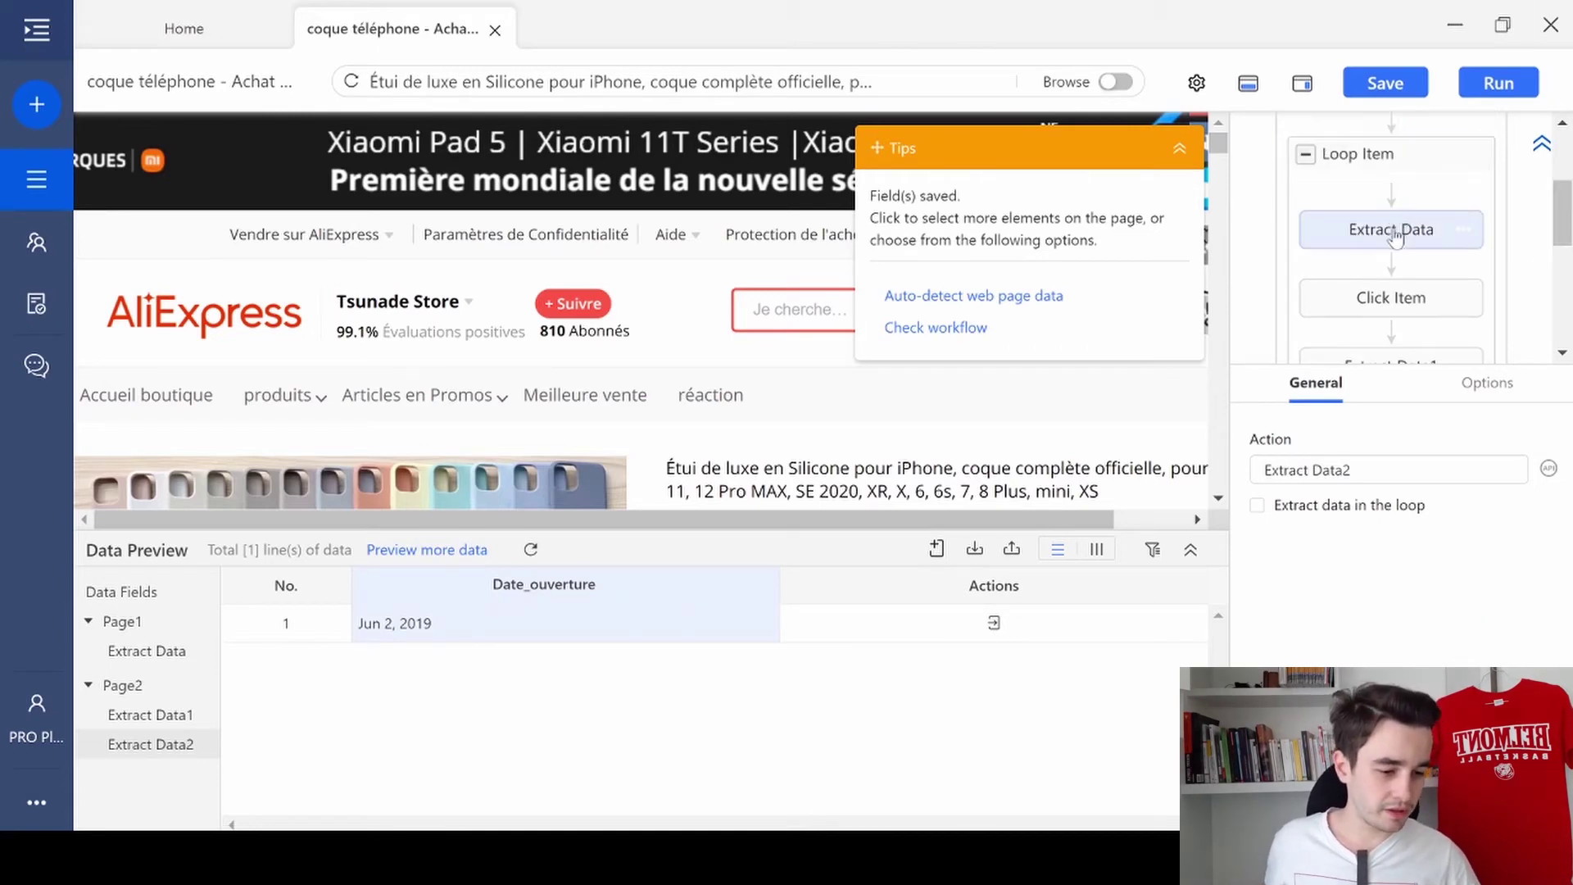
pyautogui.click(1377, 238)
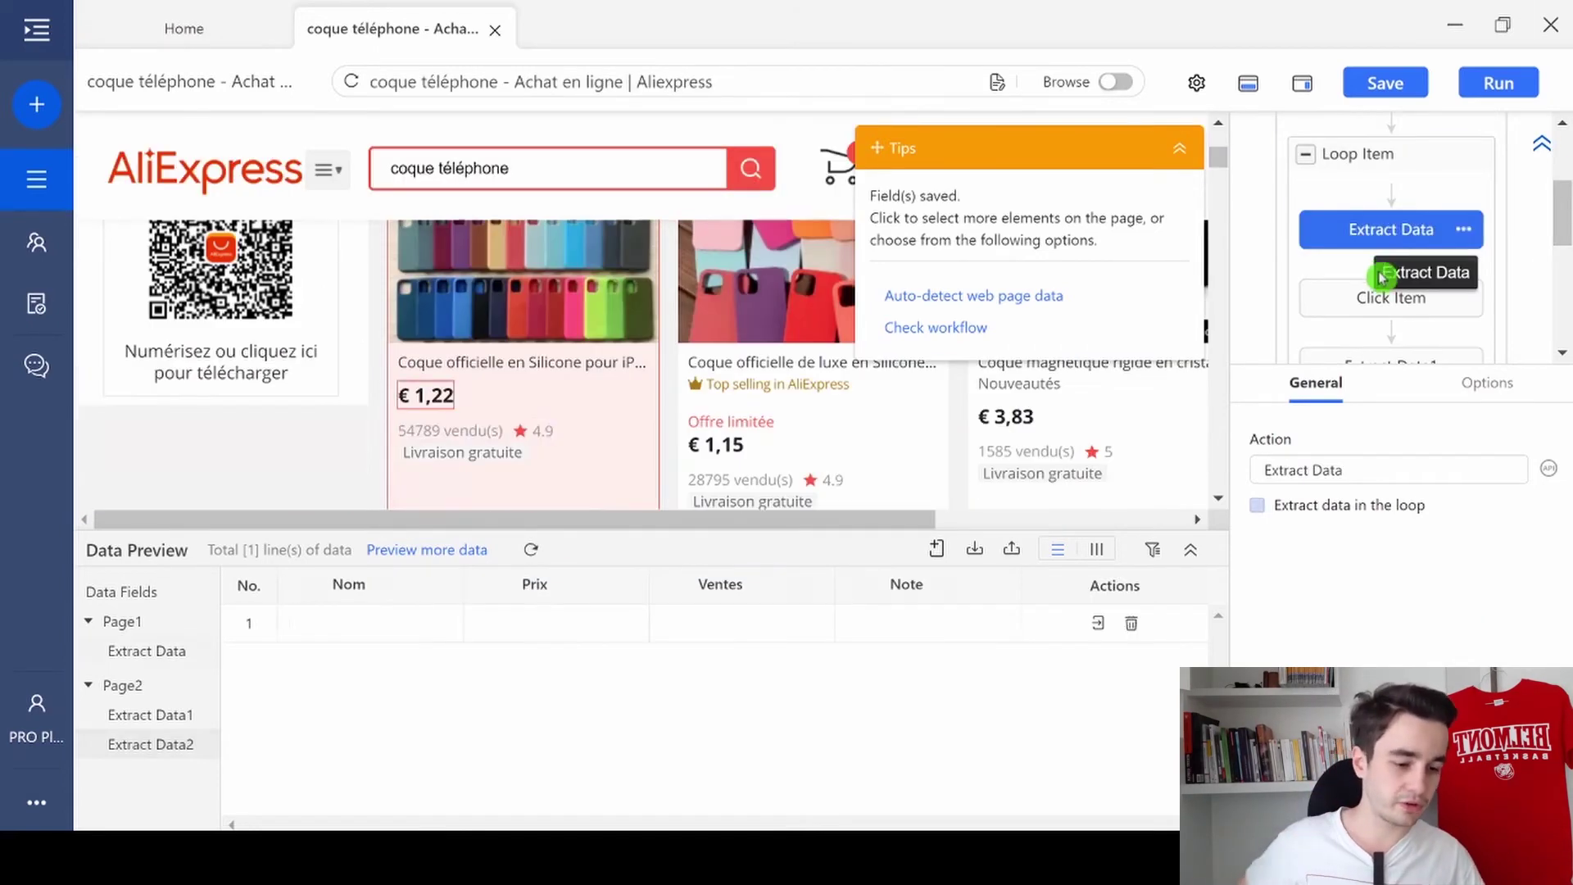
pyautogui.click(1459, 383)
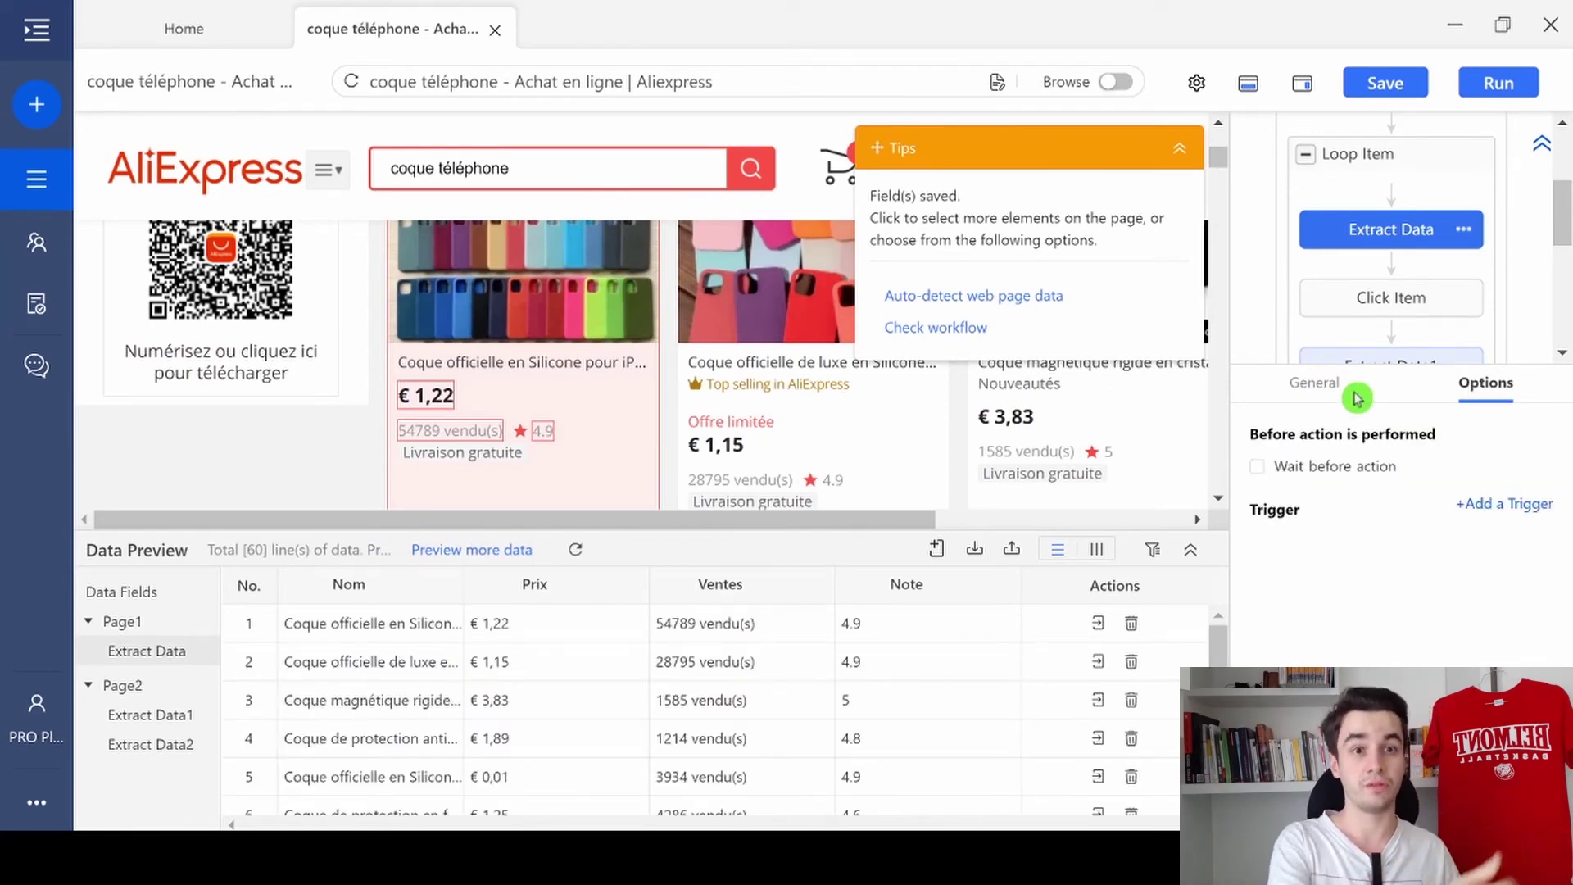
pyautogui.click(1324, 467)
pyautogui.click(1459, 467)
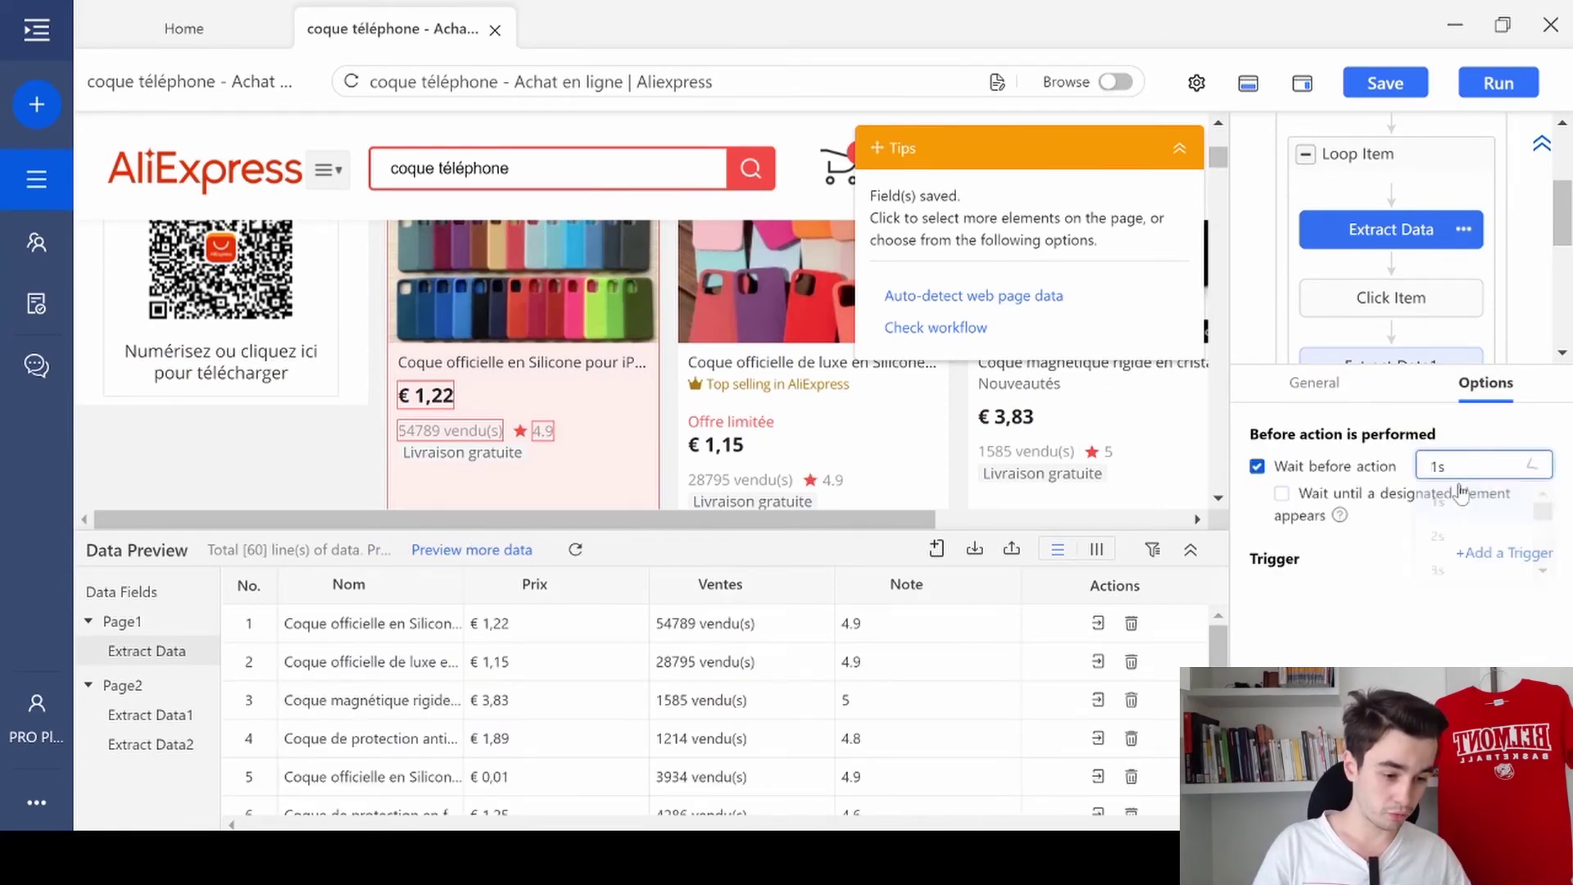
pyautogui.click(1439, 537)
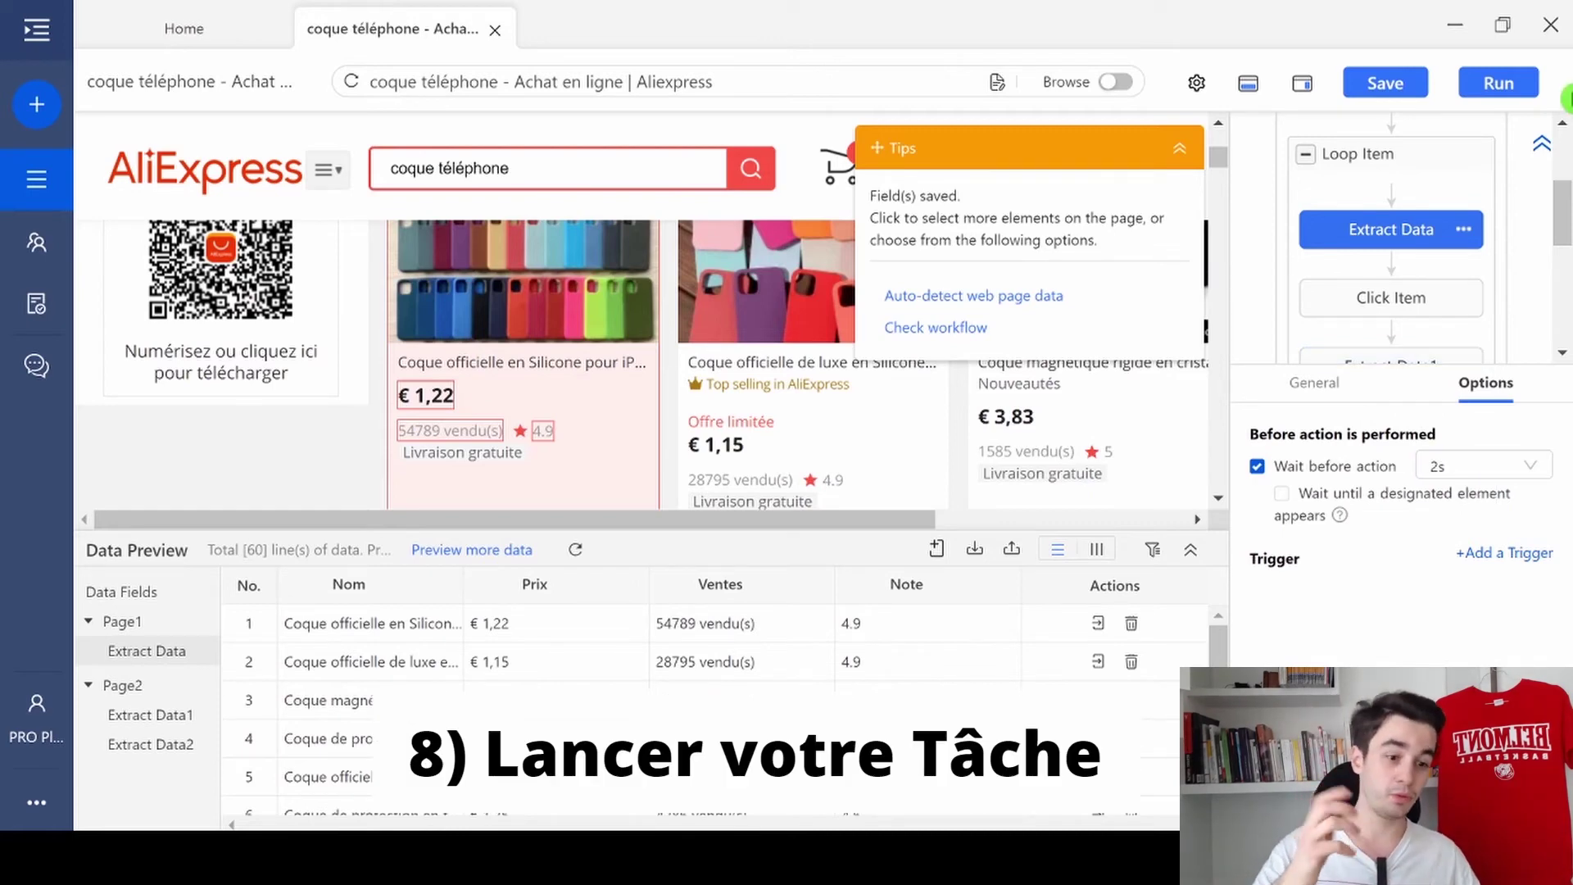
# - Save the task and run it on the local device
pyautogui.click(1397, 82)
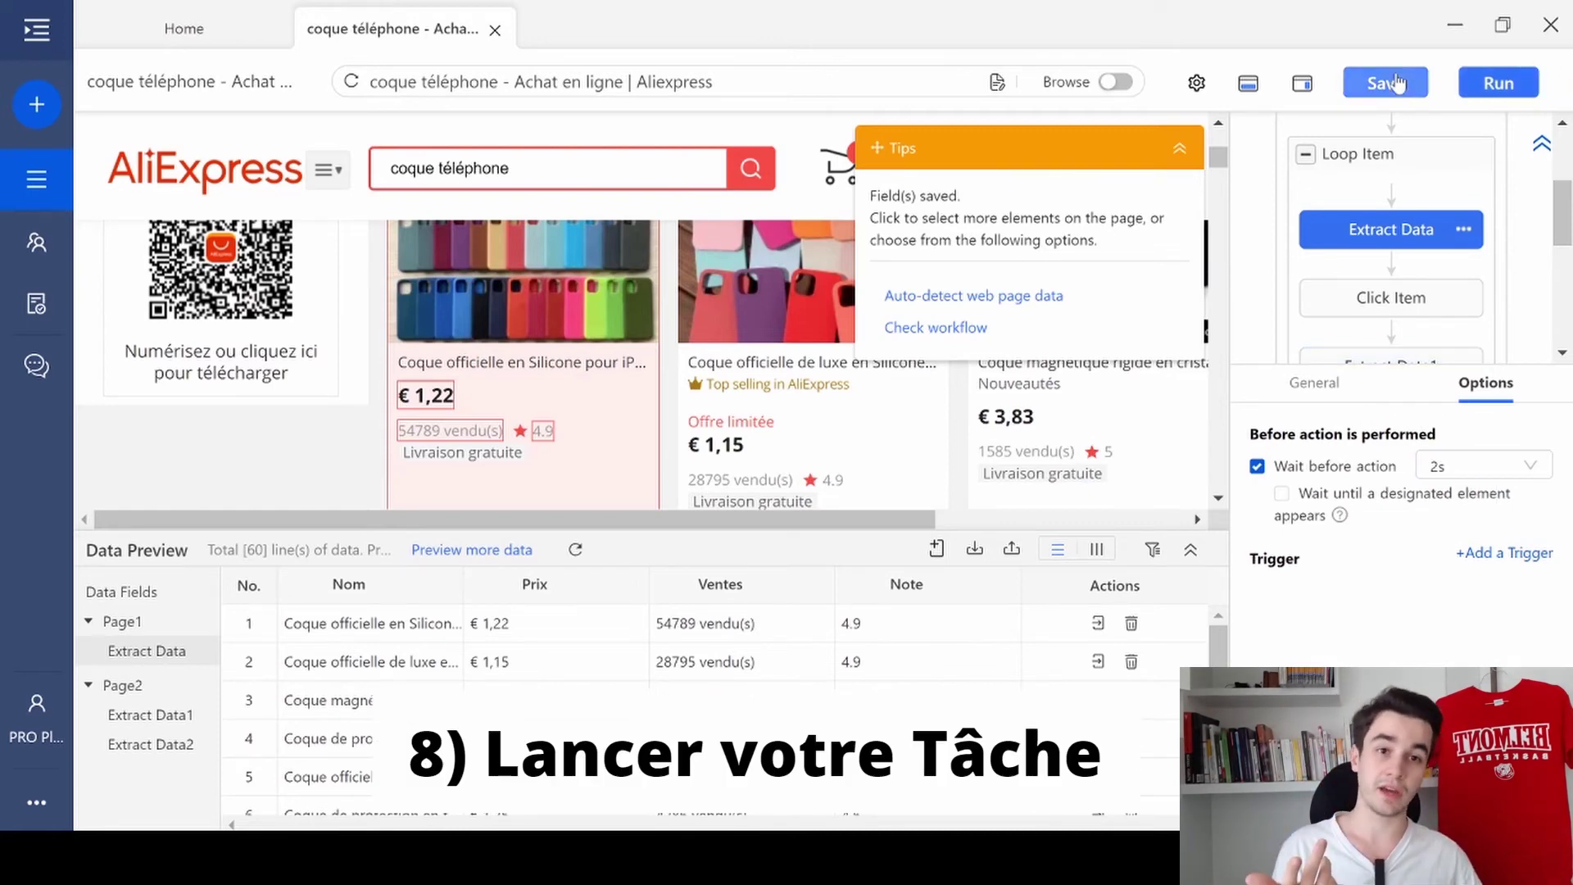
pyautogui.click(1504, 82)
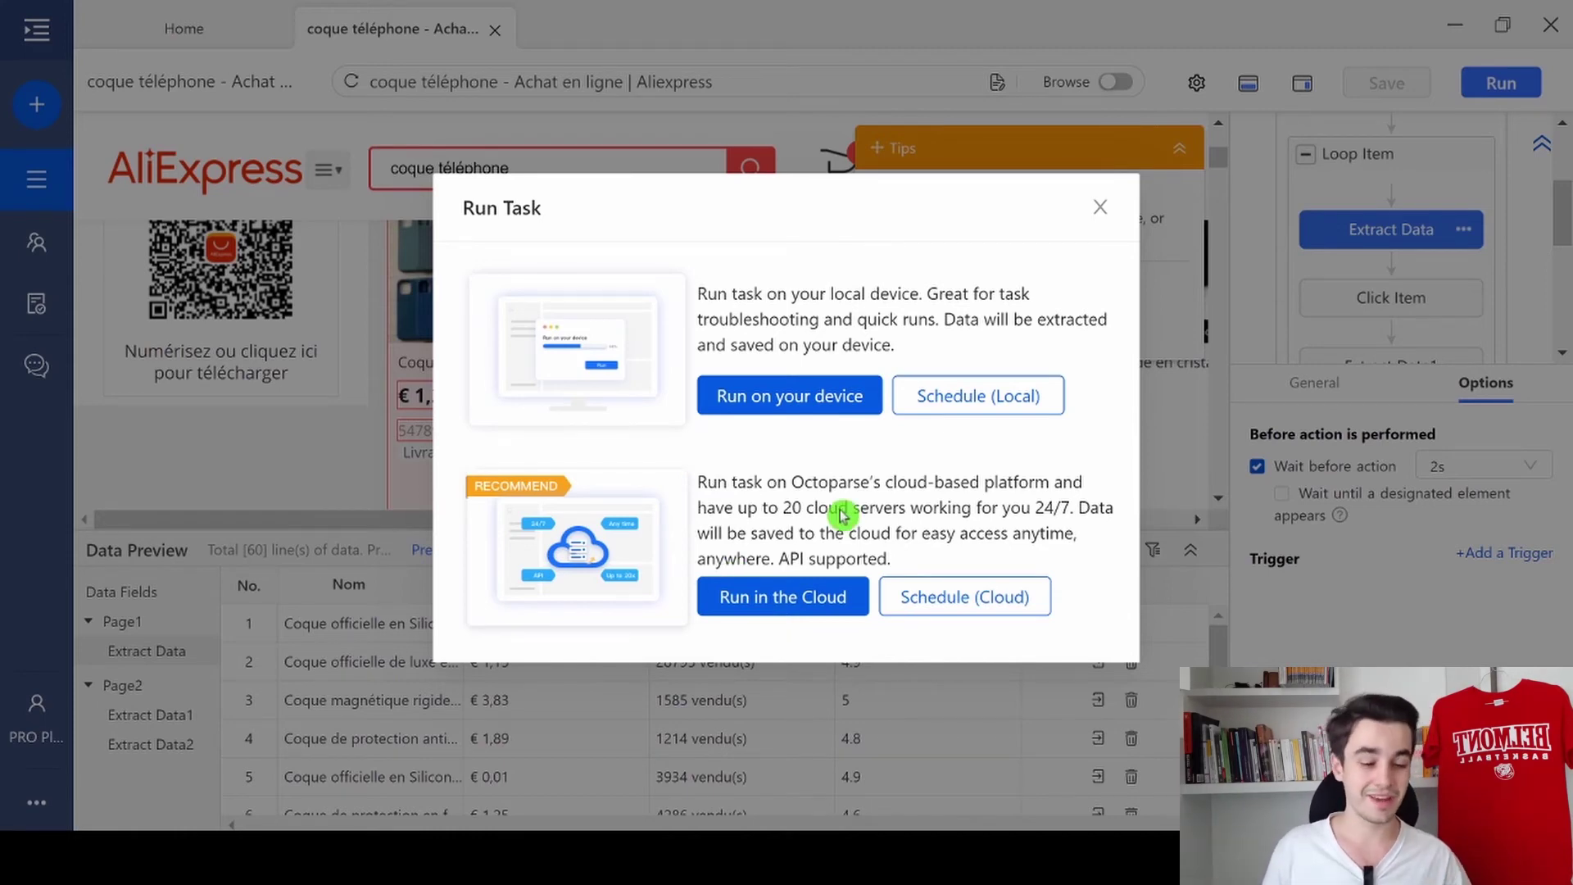
pyautogui.click(770, 397)
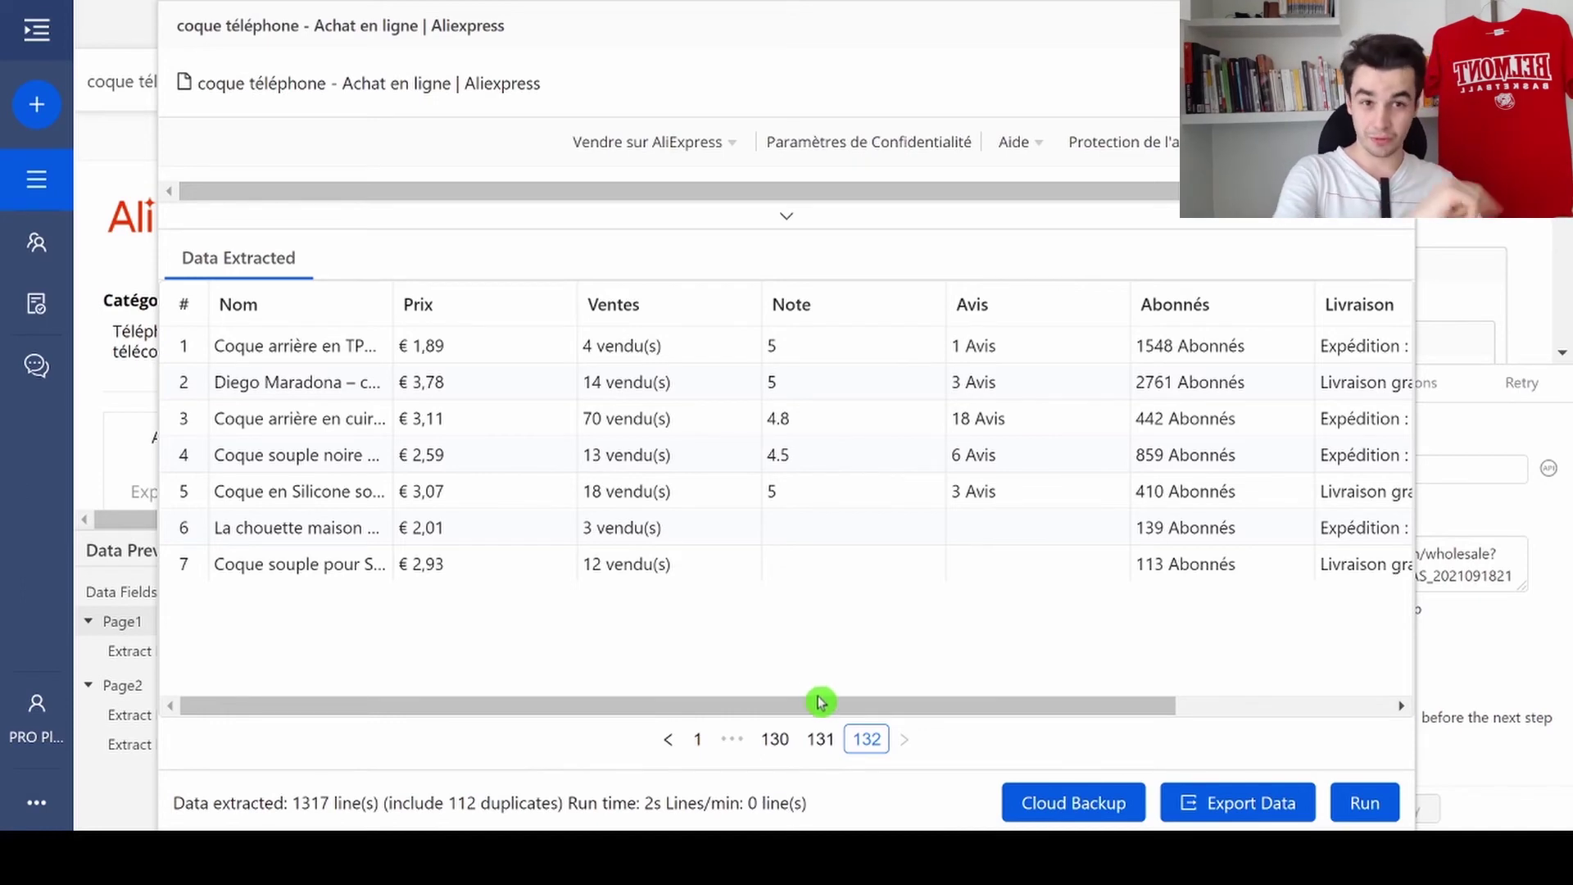
# - Export the extracted data as Excel (xlsx) with duplicates removed
pyautogui.click(1262, 820)
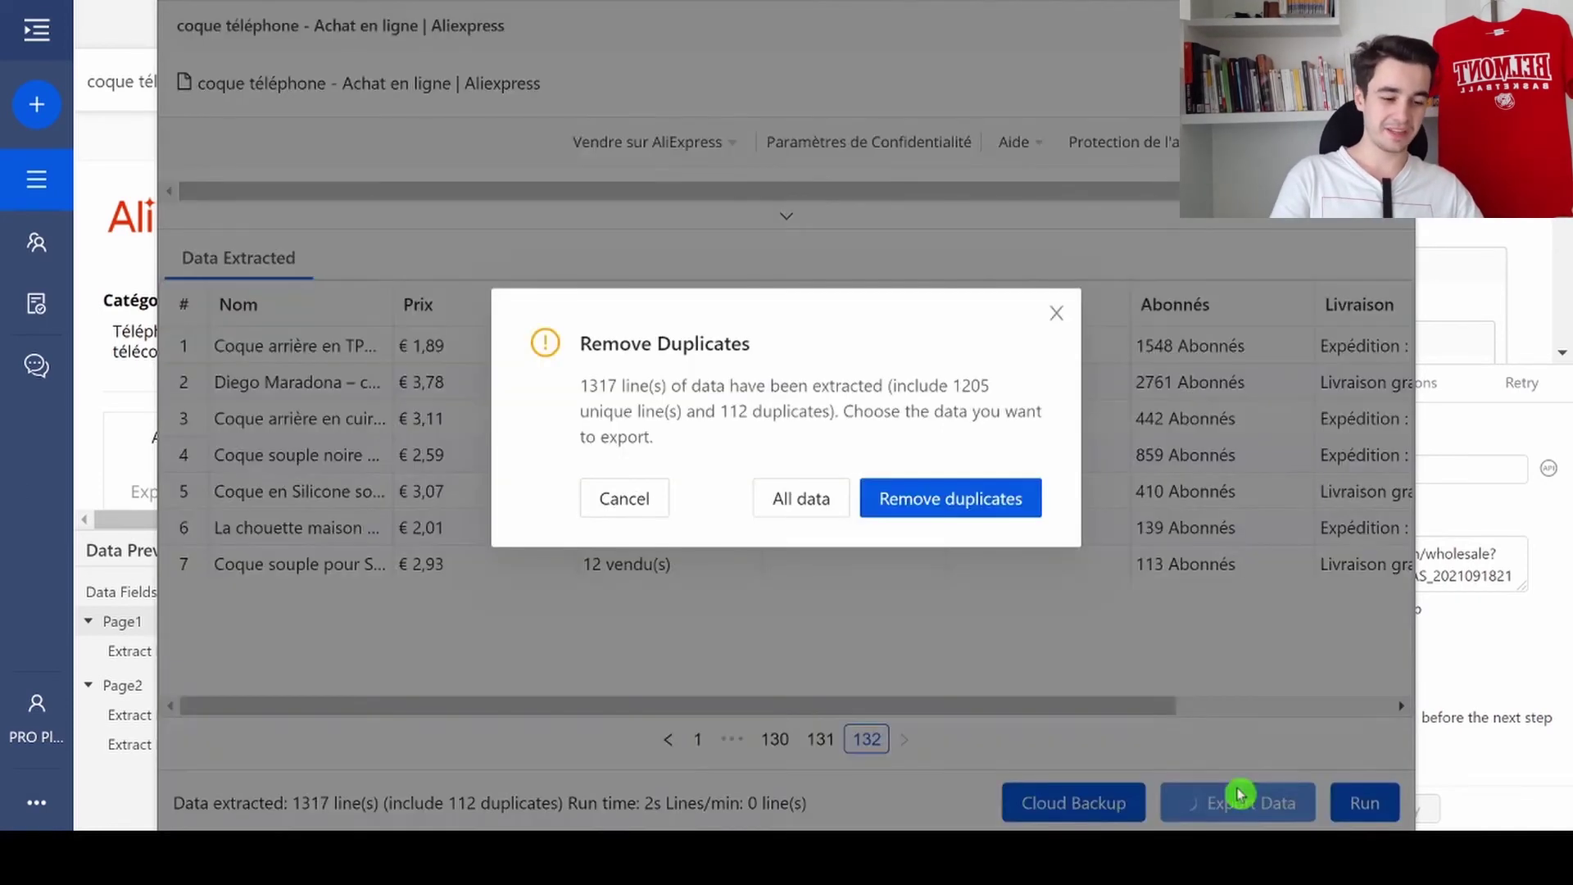
pyautogui.click(1001, 515)
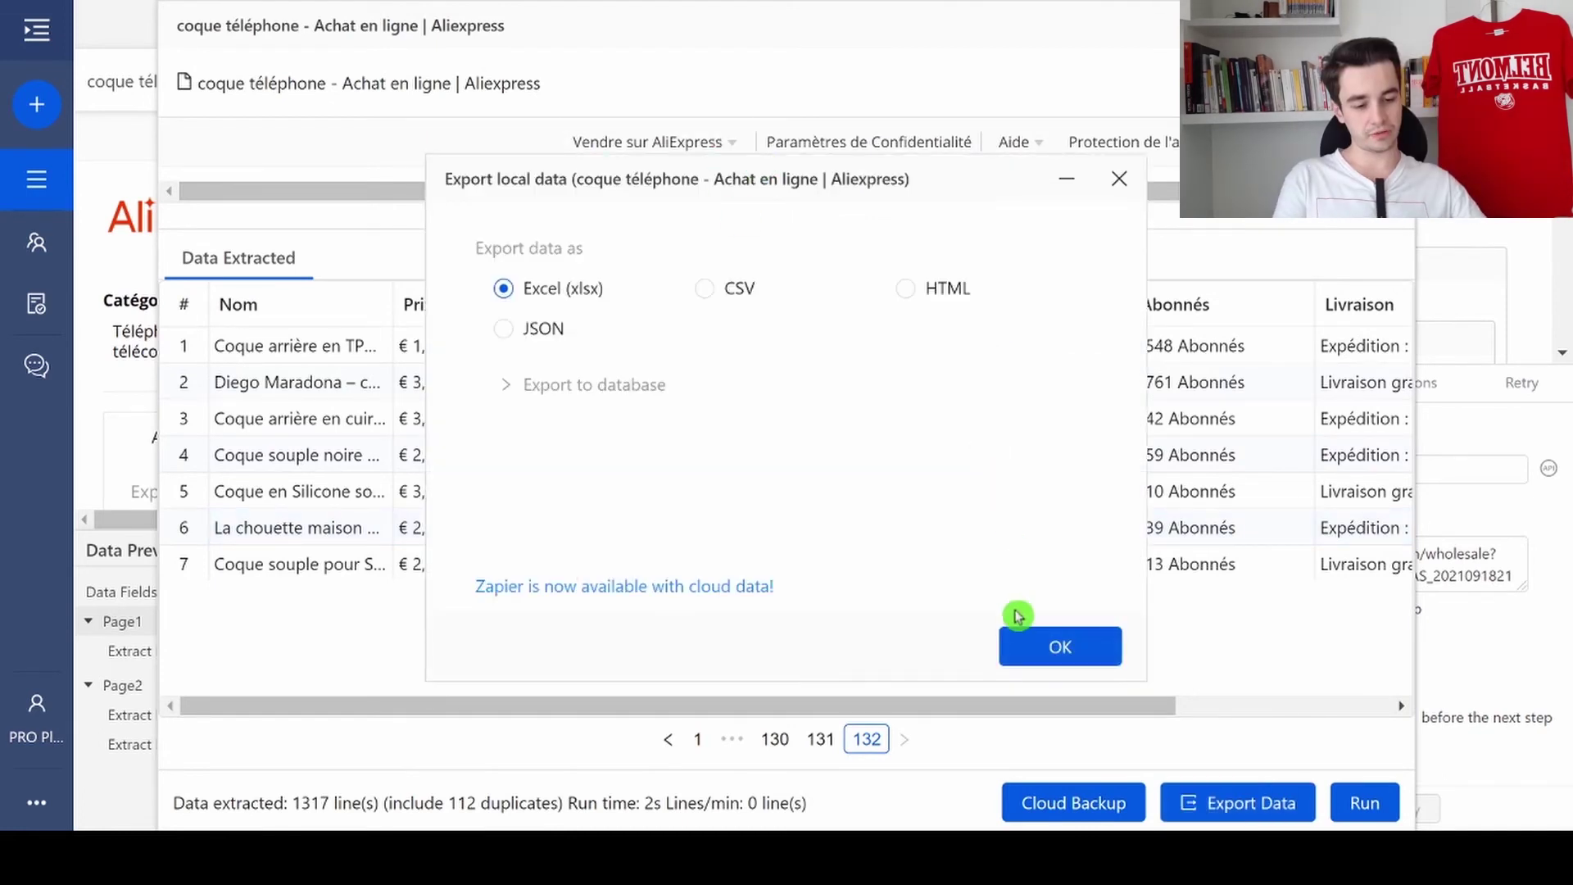
pyautogui.click(1034, 649)
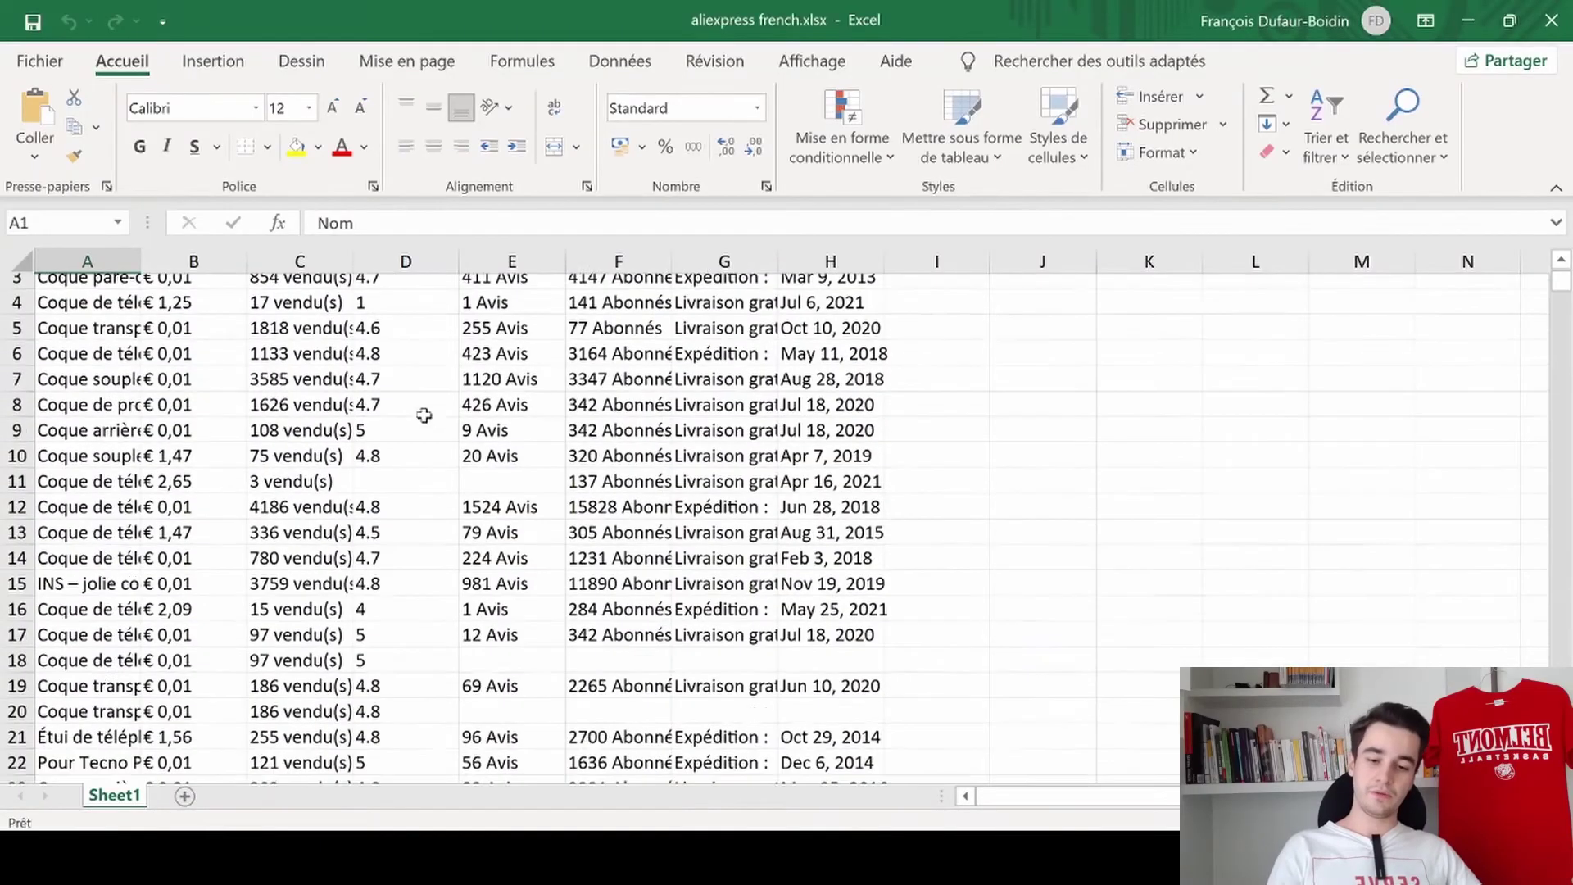
# - In Excel, strip the text "vendu(s)" from the whole Ventes column of aliexpress french.xlsx by replacing all occurrences with nothing
pyautogui.scroll(1, 424, 416)
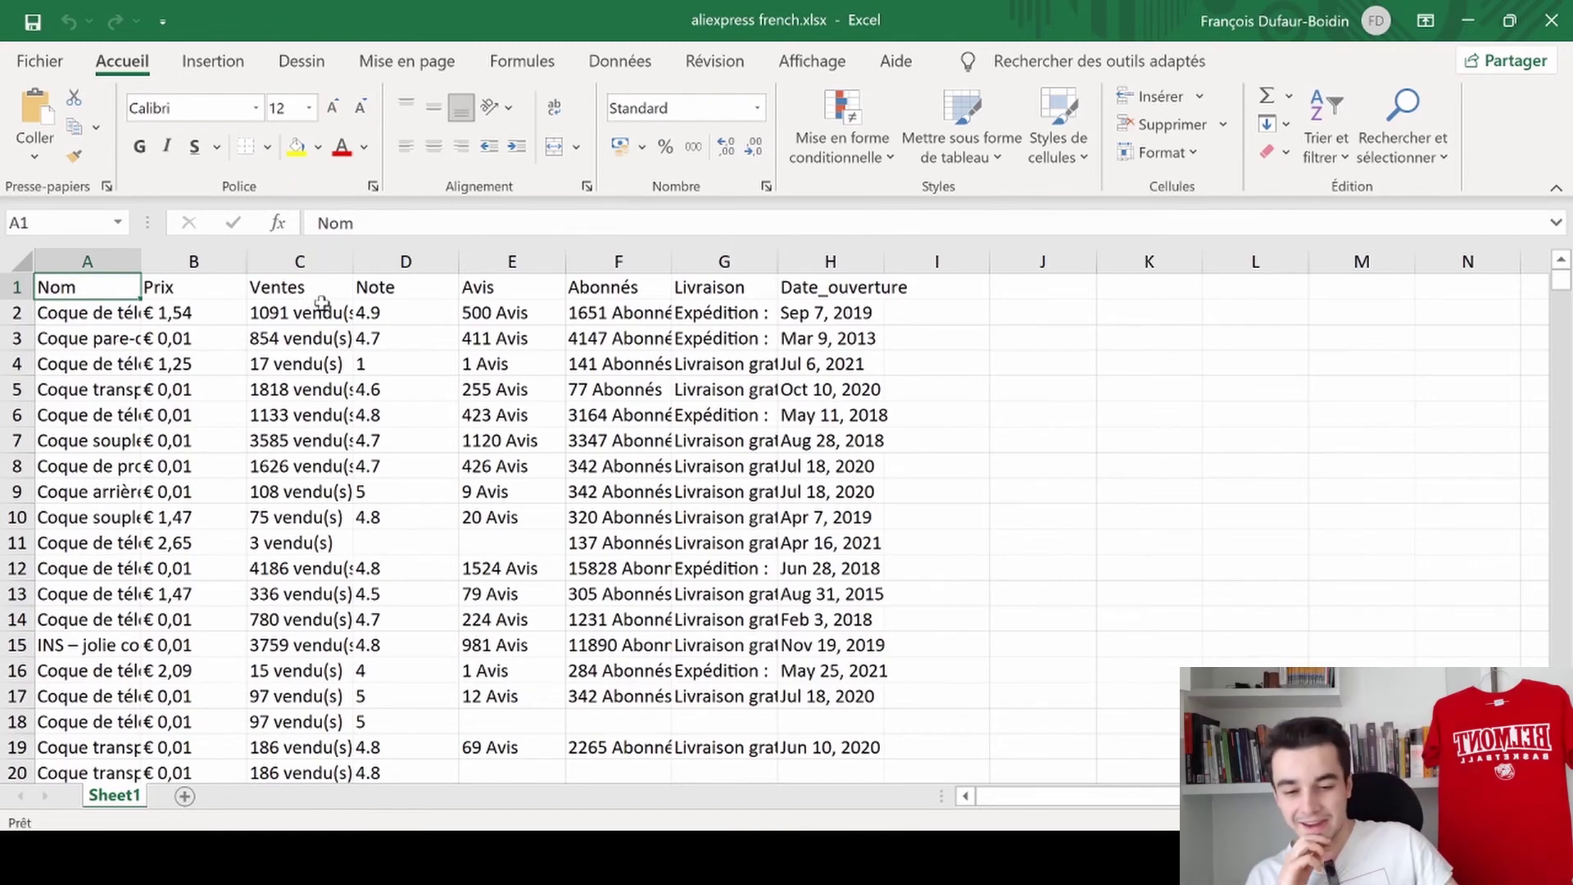
pyautogui.click(308, 365)
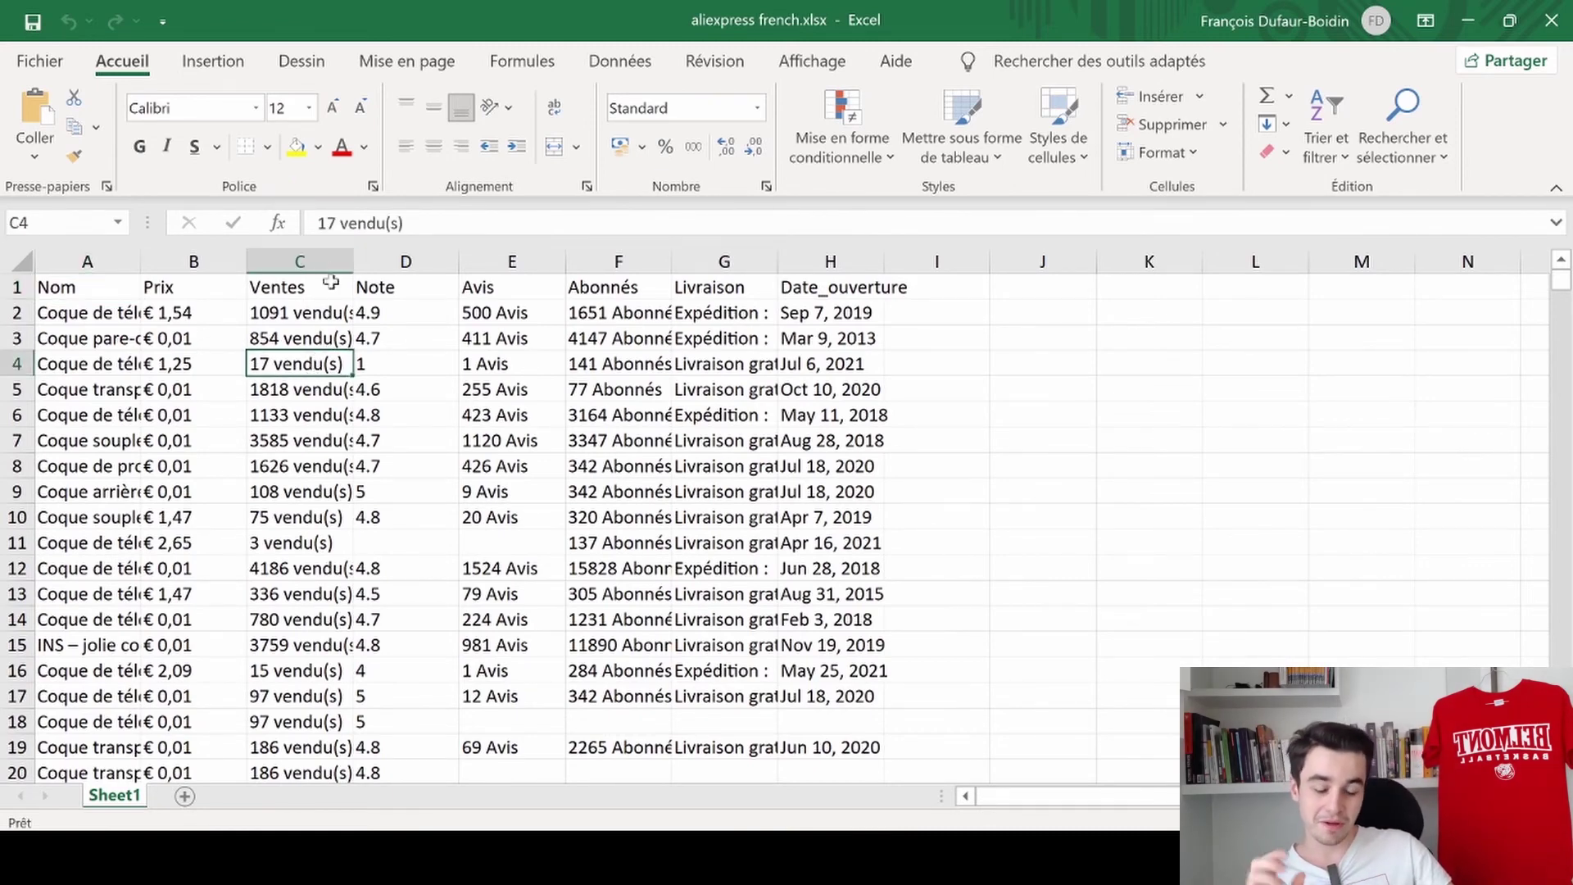
pyautogui.click(298, 262)
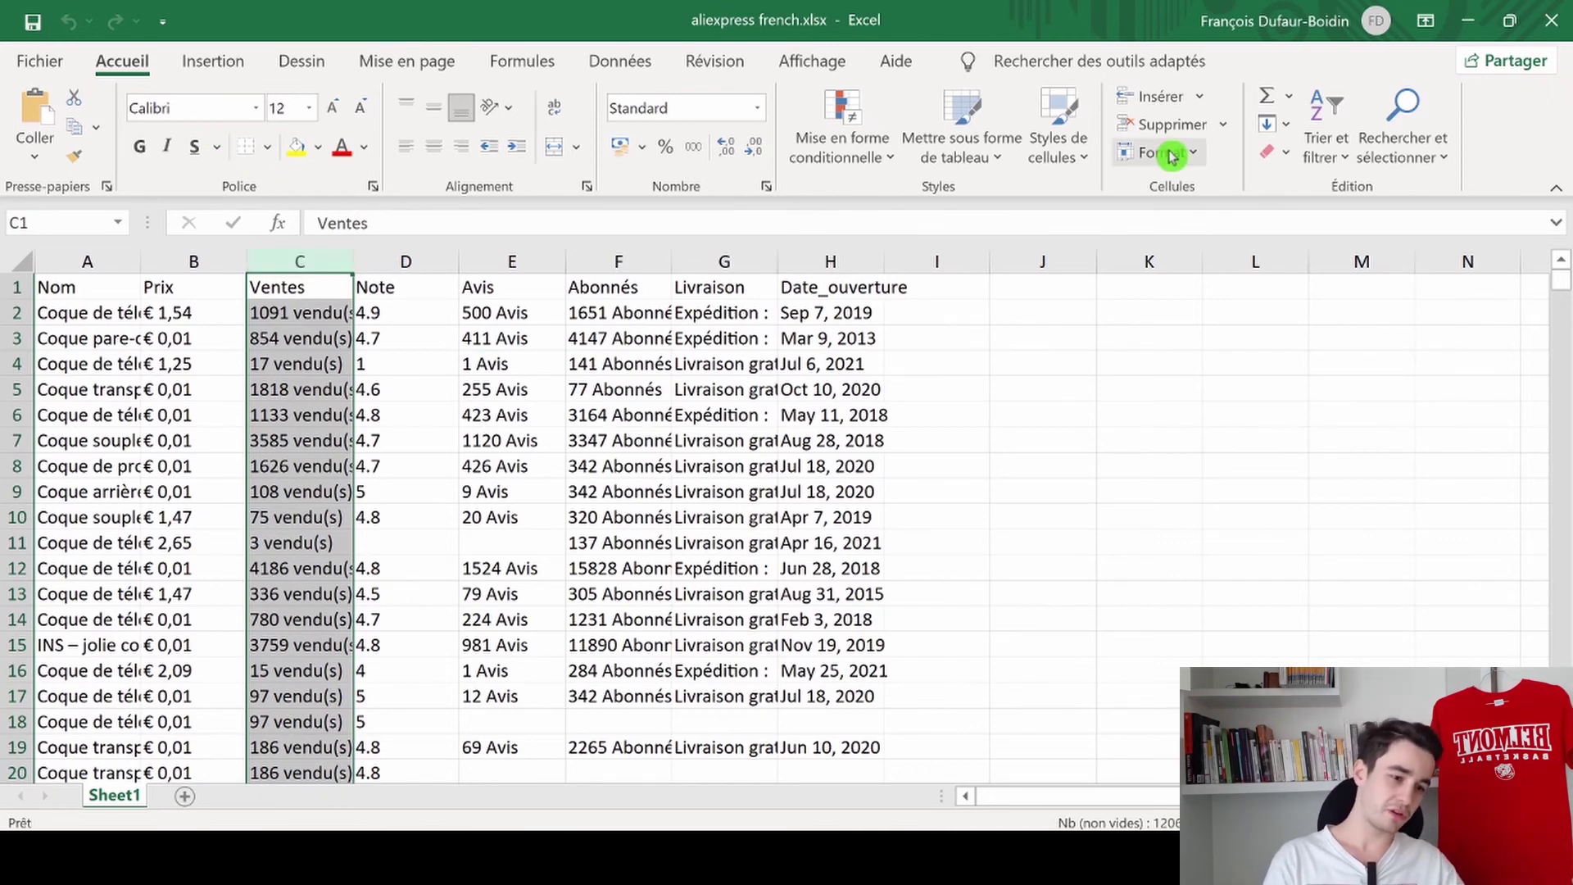
pyautogui.click(1442, 153)
pyautogui.click(1441, 152)
pyautogui.click(1439, 145)
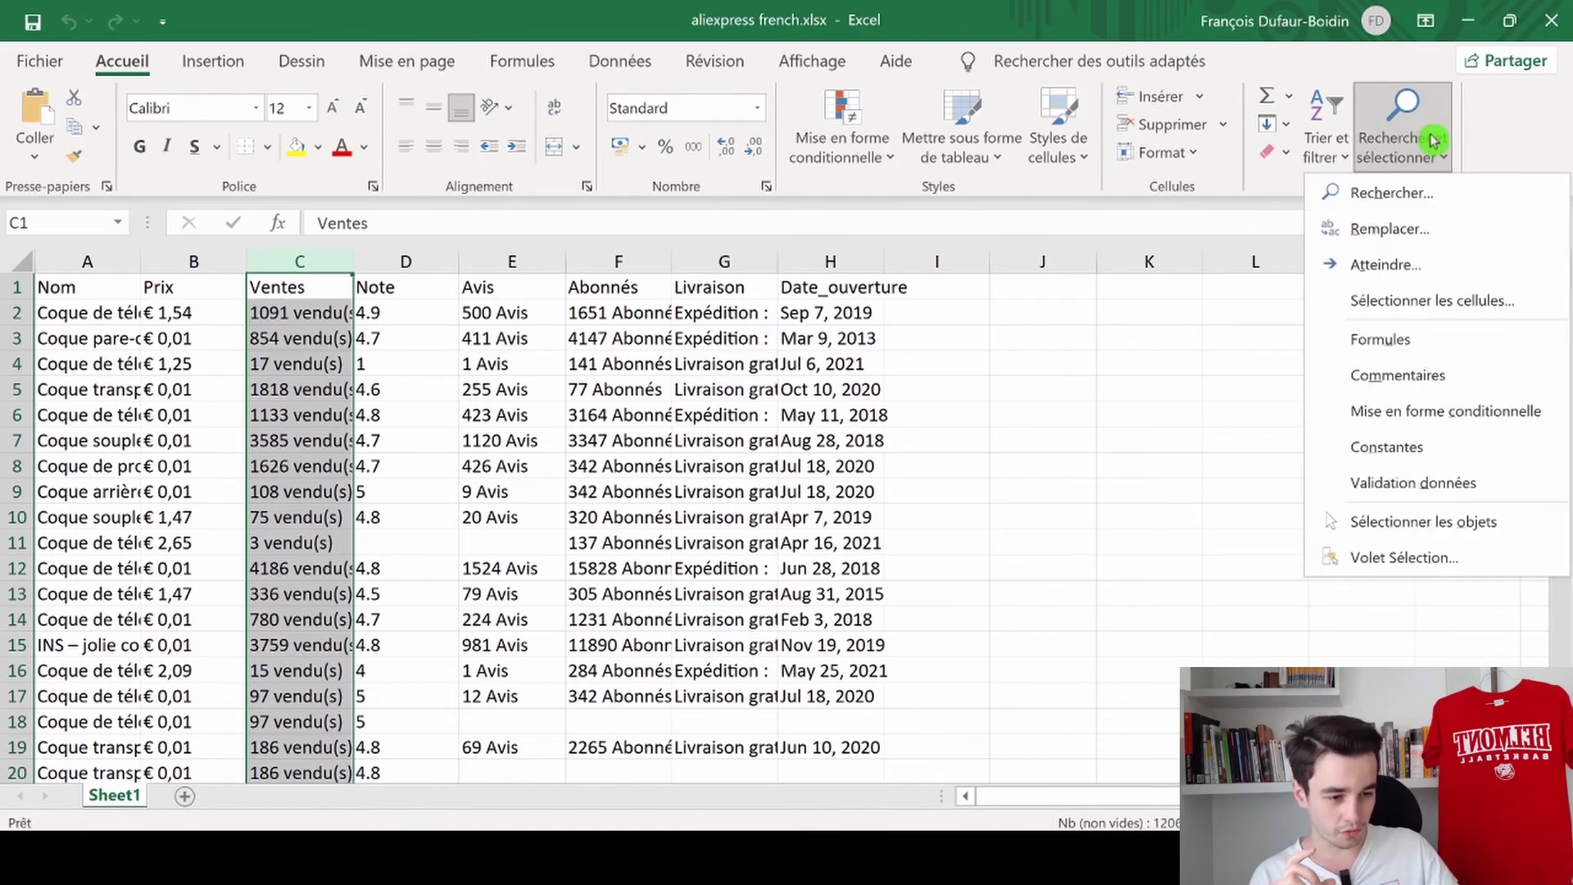
pyautogui.click(1415, 232)
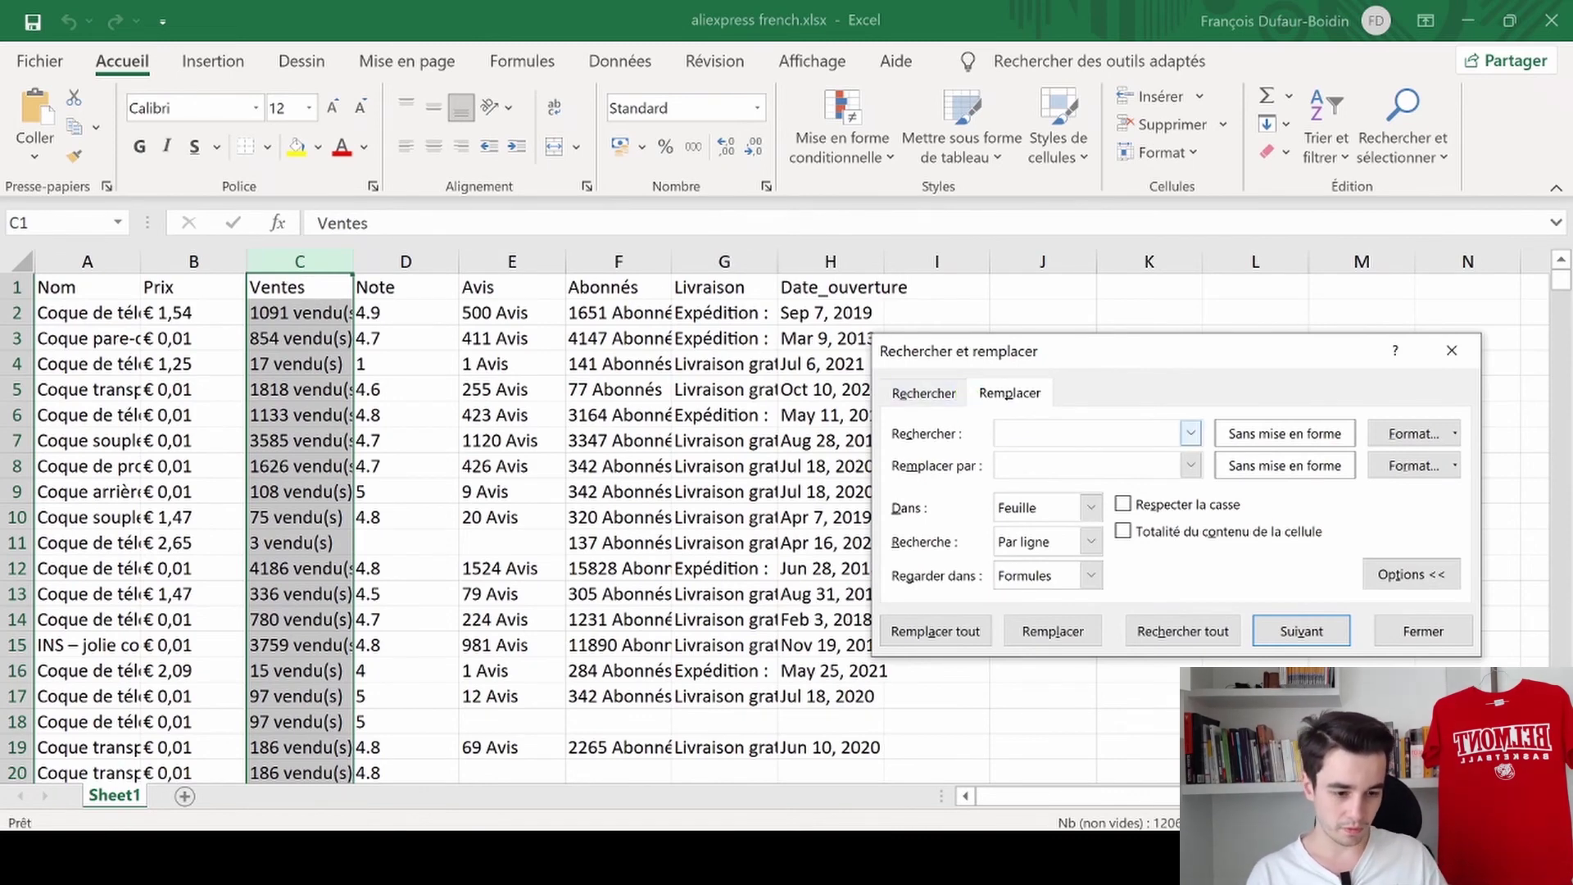
pyautogui.write('vendus')
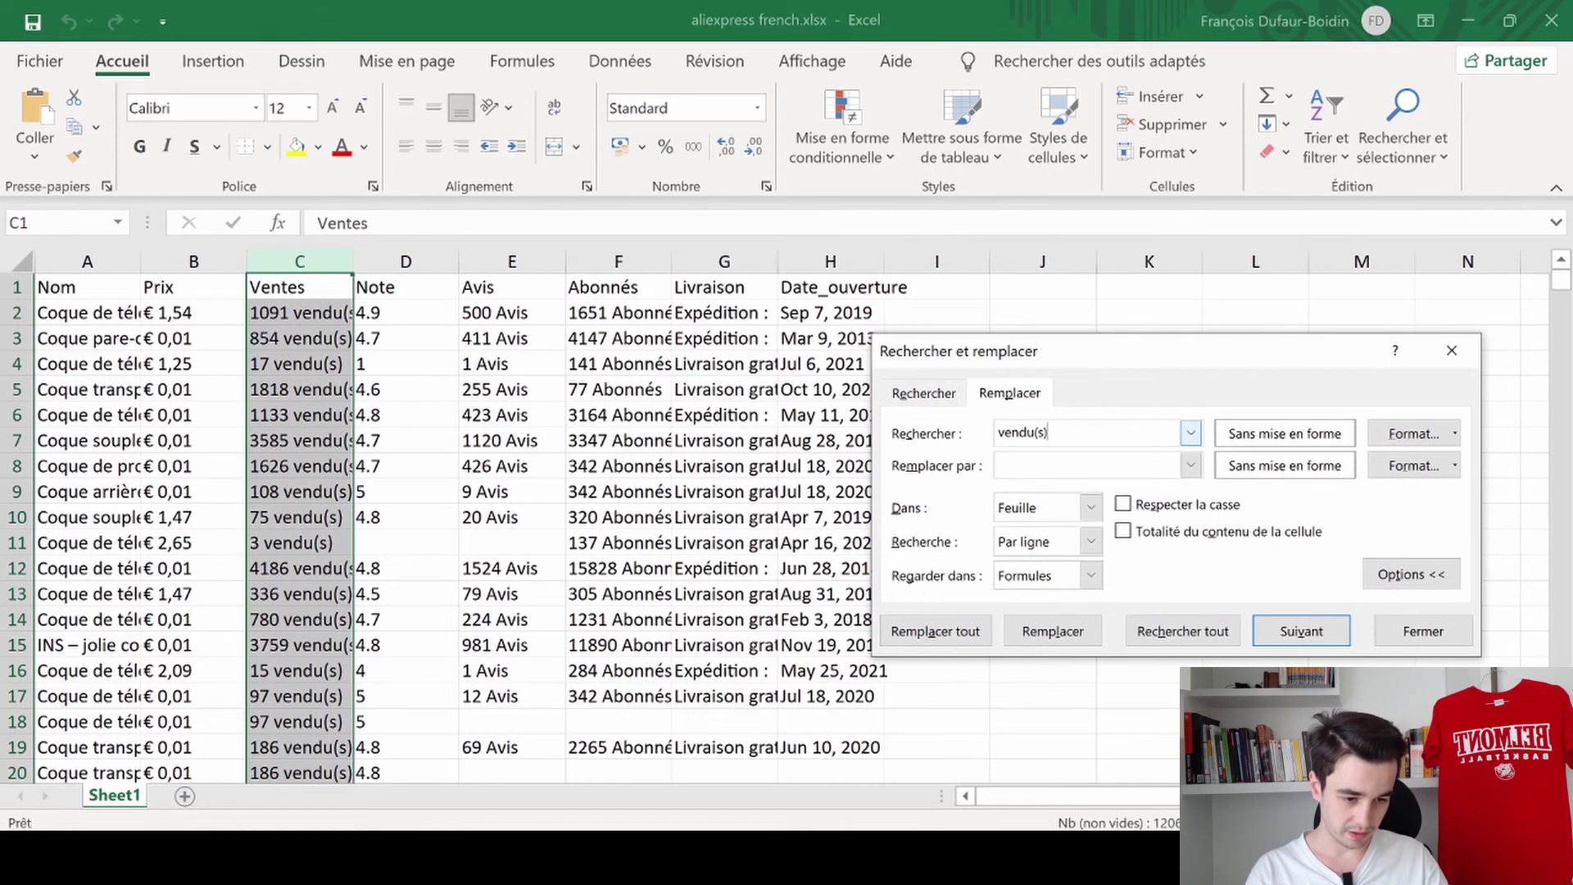
pyautogui.click(1028, 459)
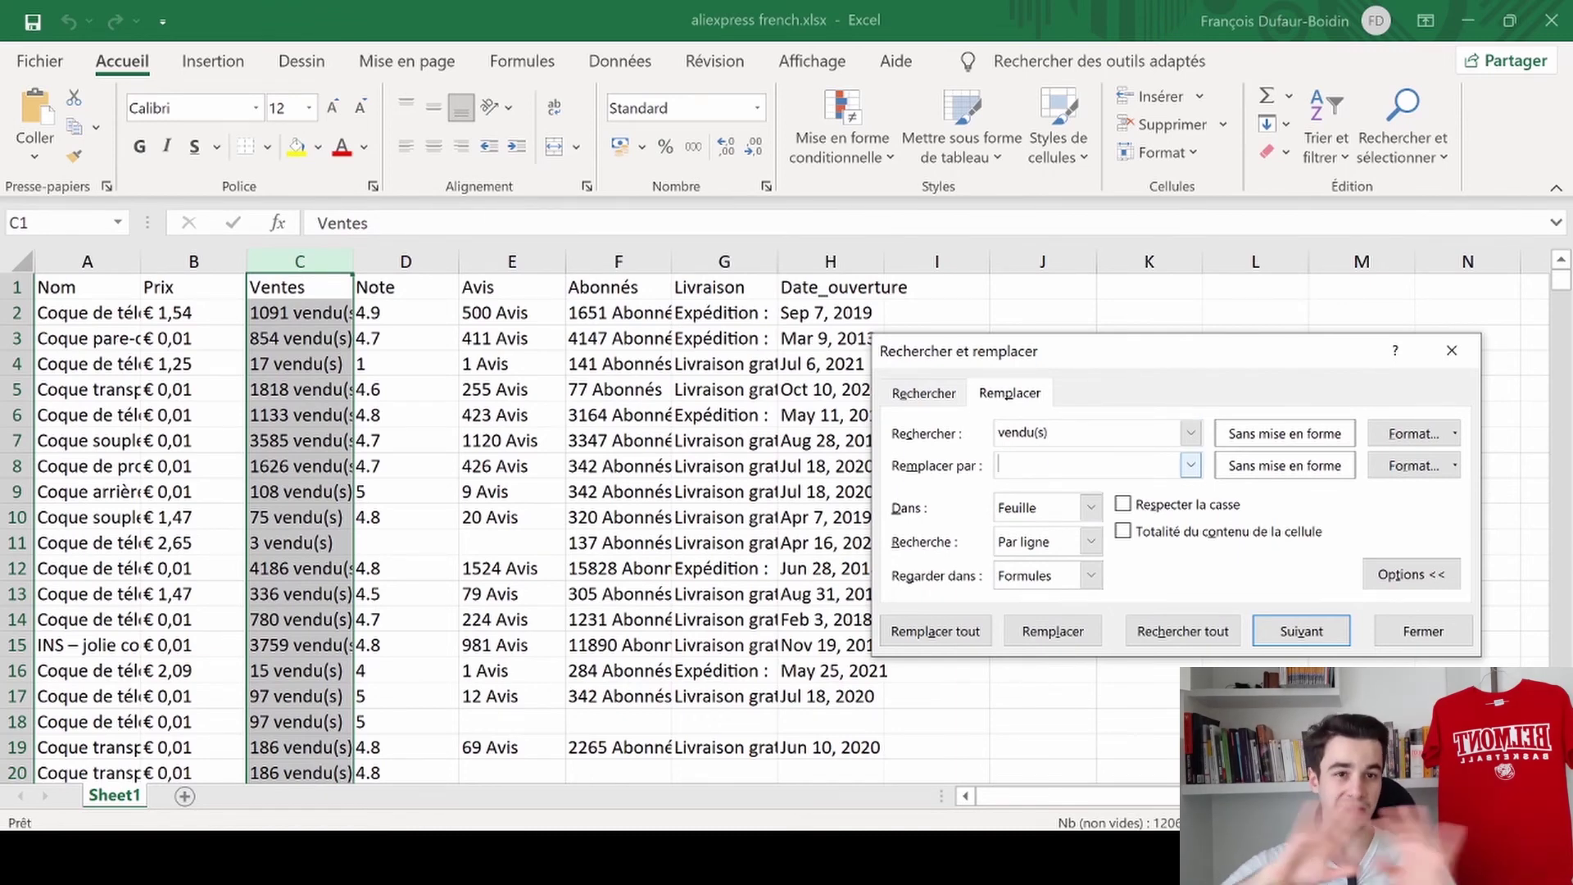
pyautogui.click(935, 631)
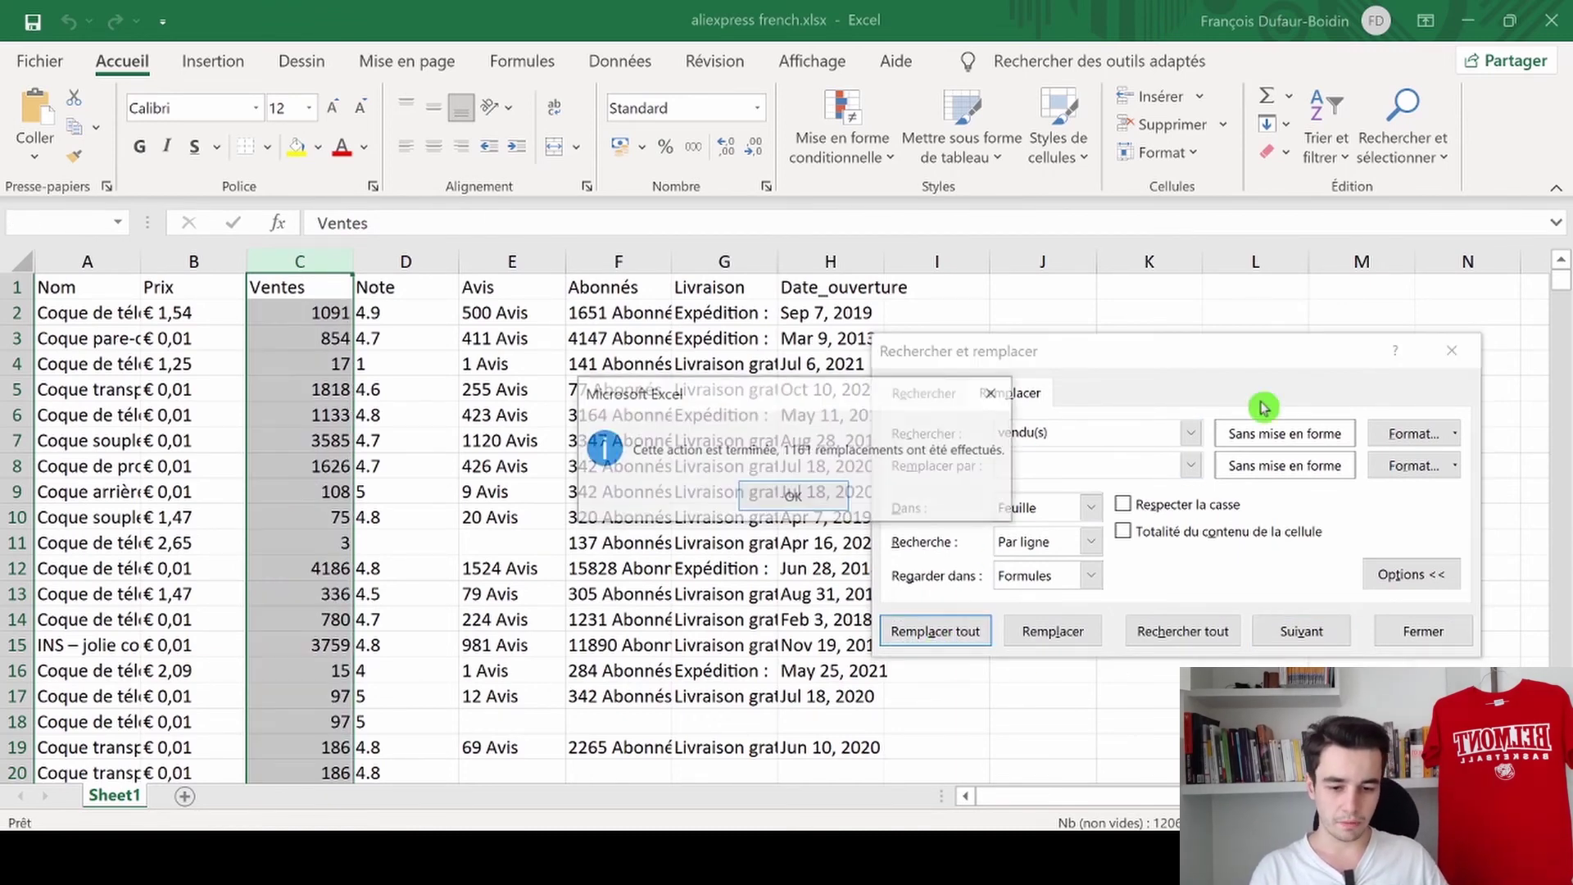
pyautogui.click(792, 495)
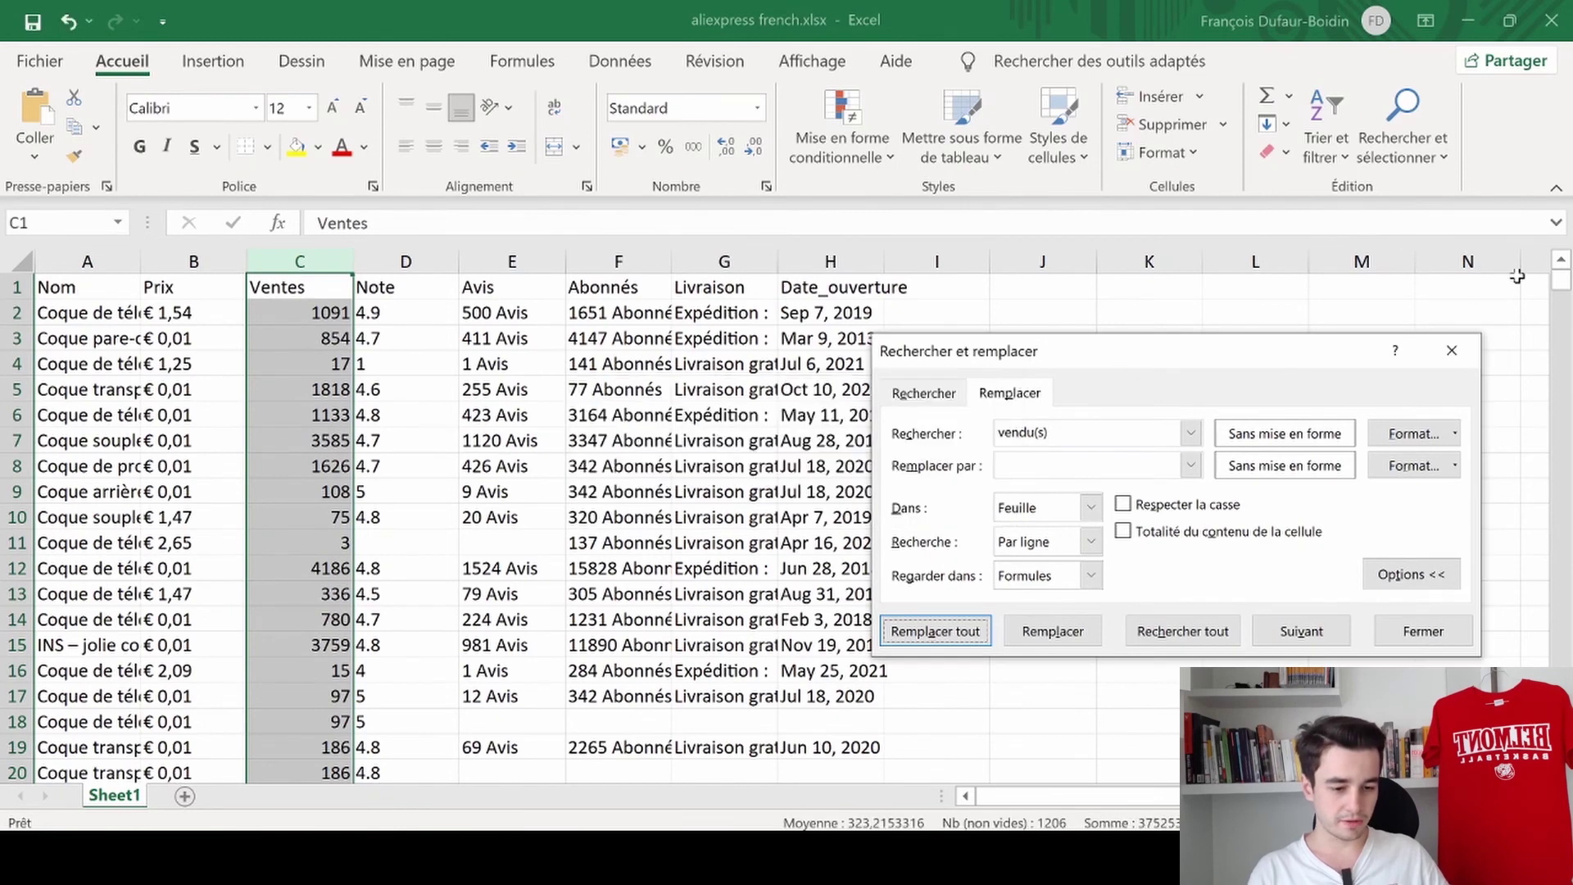
pyautogui.click(1452, 351)
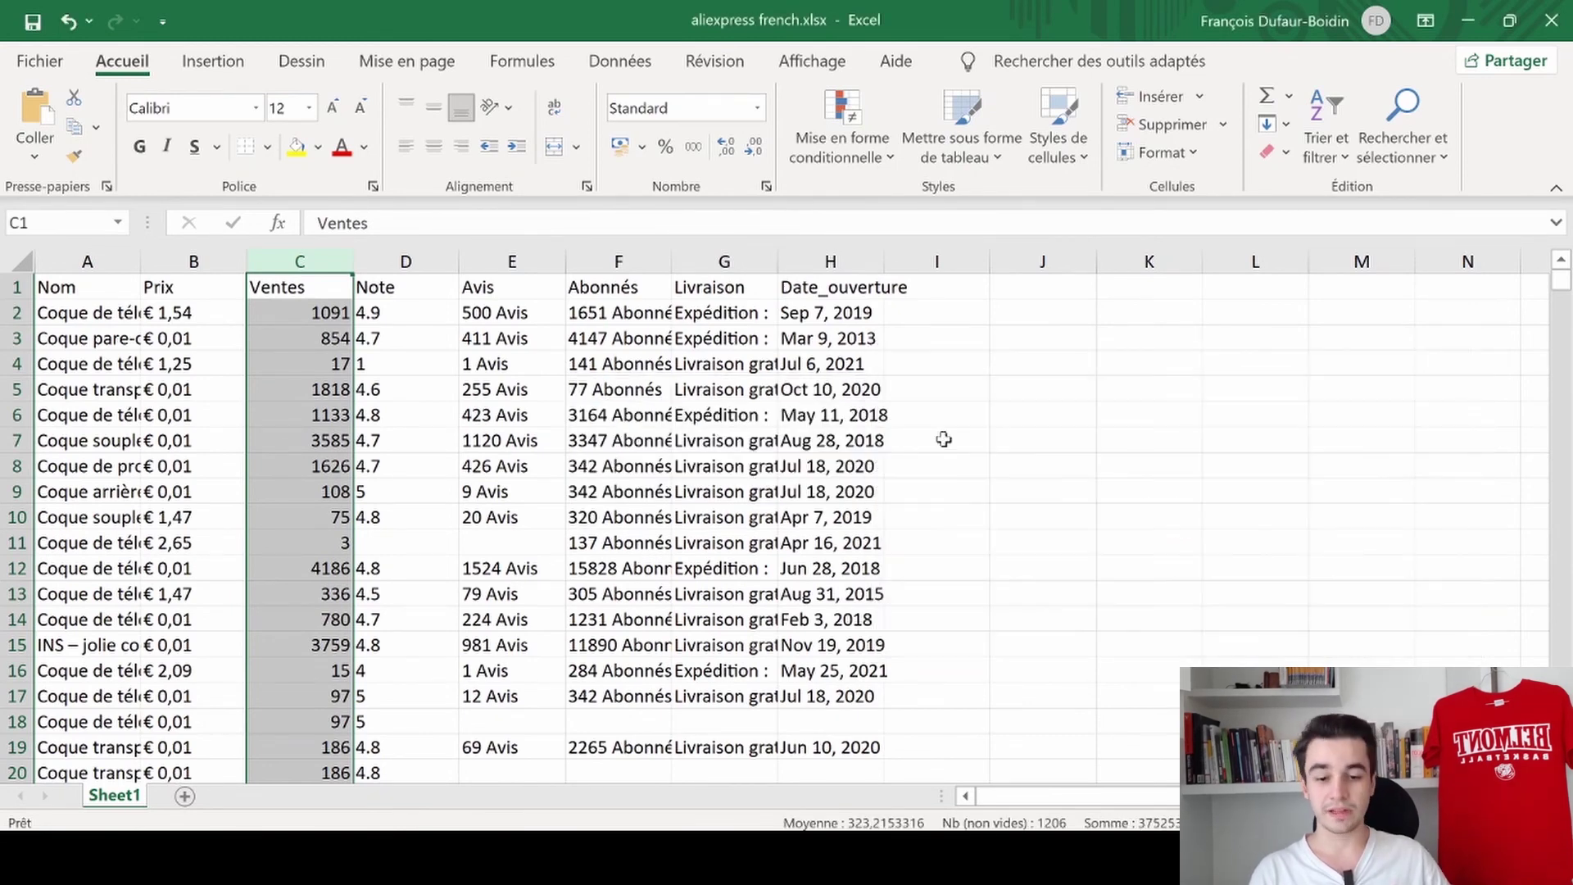
# - Sort the product rows by the Ventes values from largest to smallest, expanding the sort to the neighbouring columns
pyautogui.click(288, 311)
pyautogui.click(287, 292)
pyautogui.hotkey('ctrl', 'shift', 'Down')
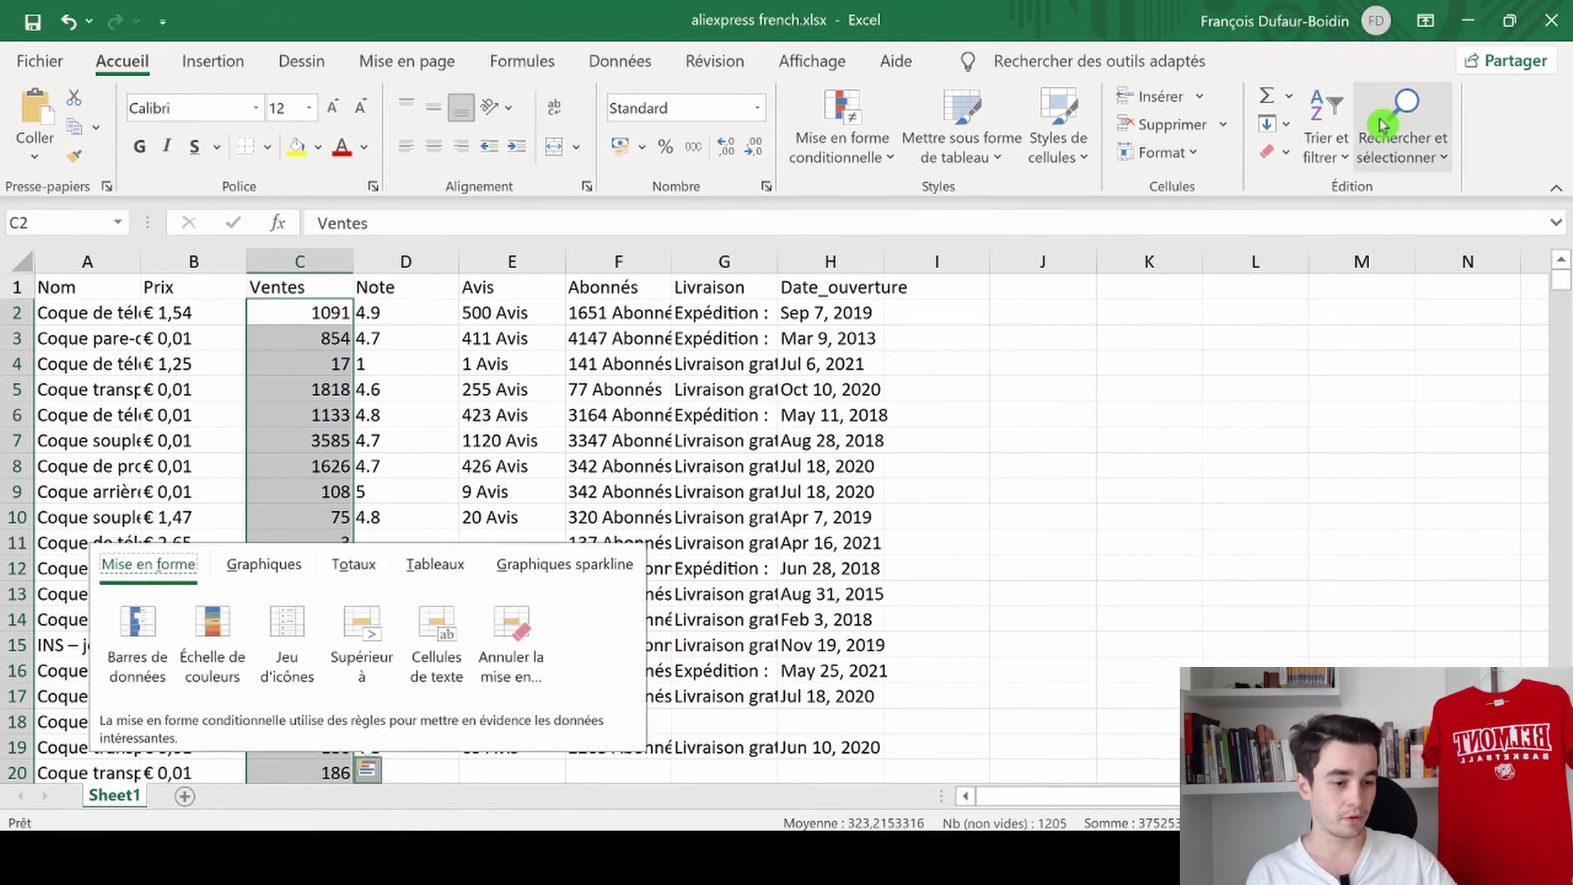
pyautogui.click(1326, 135)
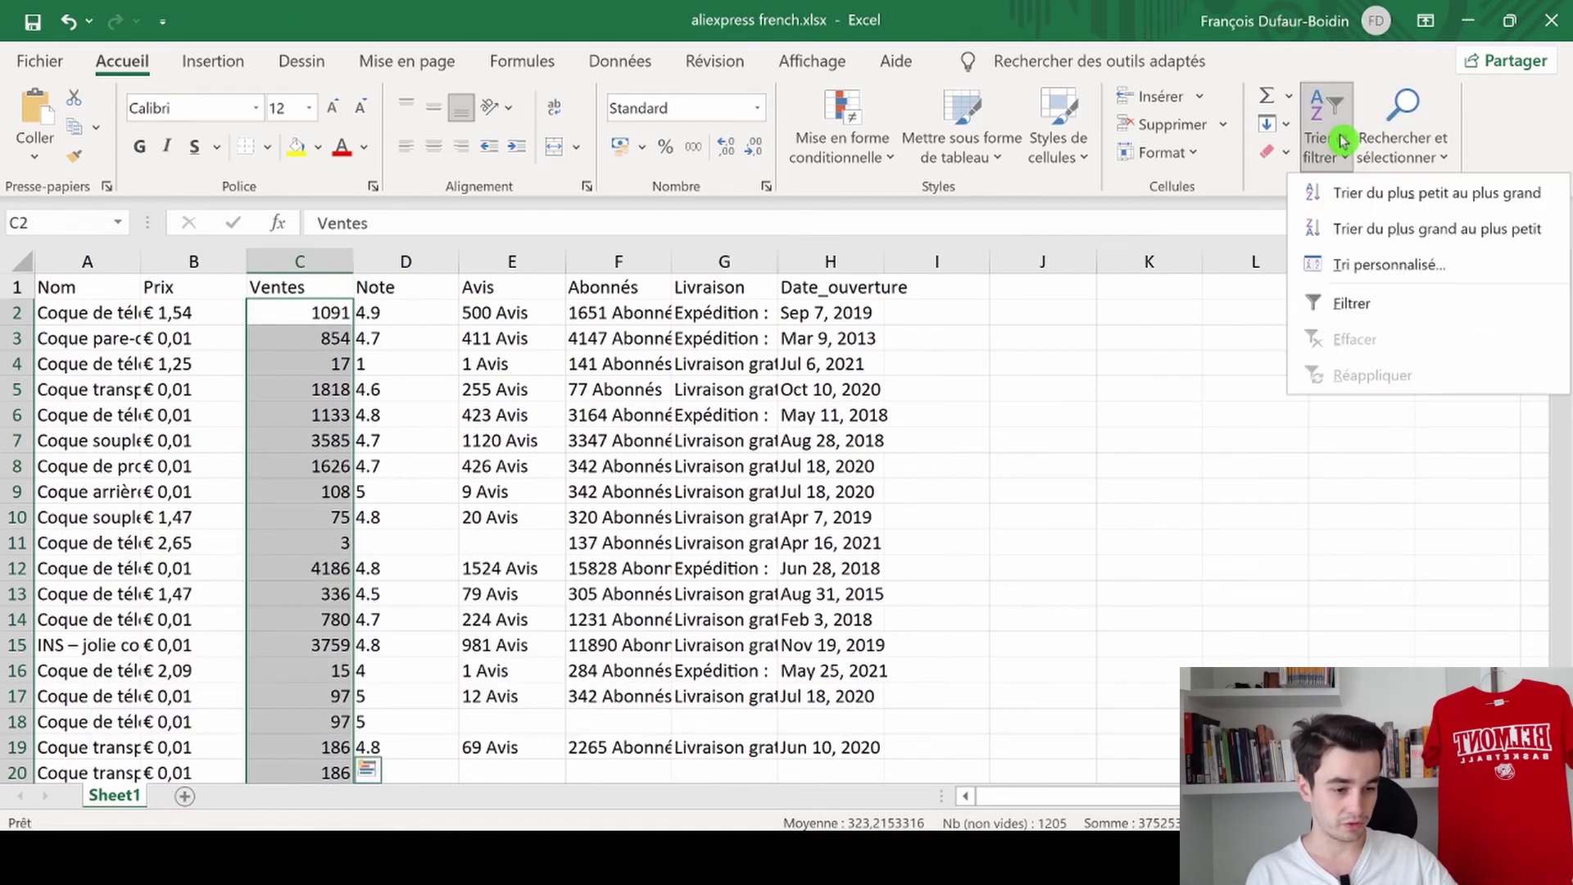
pyautogui.click(1390, 232)
pyautogui.click(1253, 546)
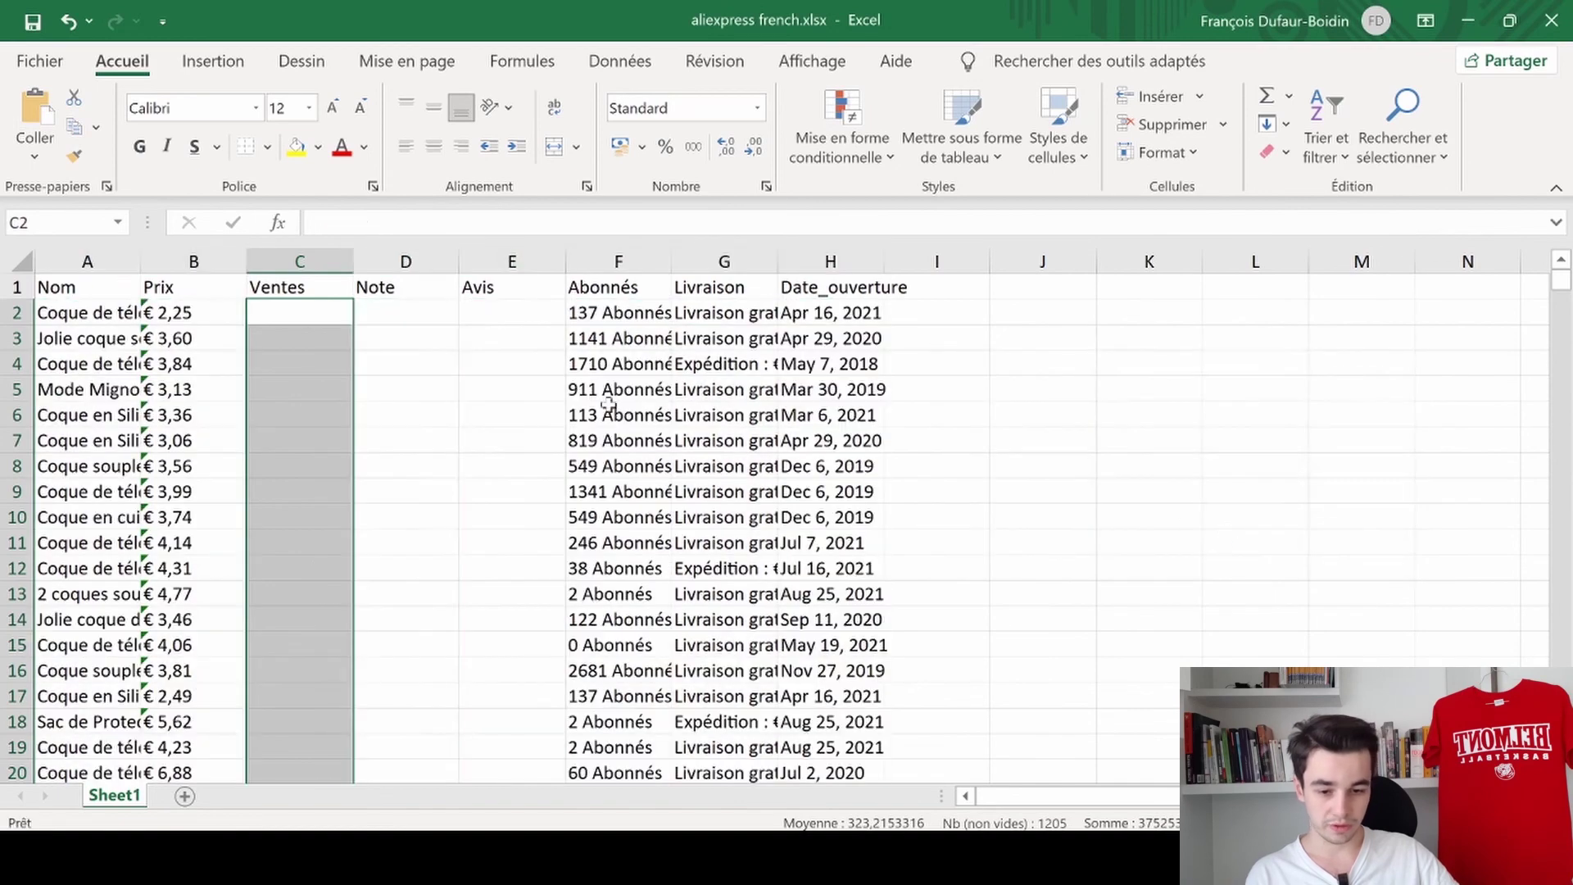
# - Delete rows 2 to 45, the products with empty Ventes cells above the best sellers
pyautogui.scroll(-16, 422, 401)
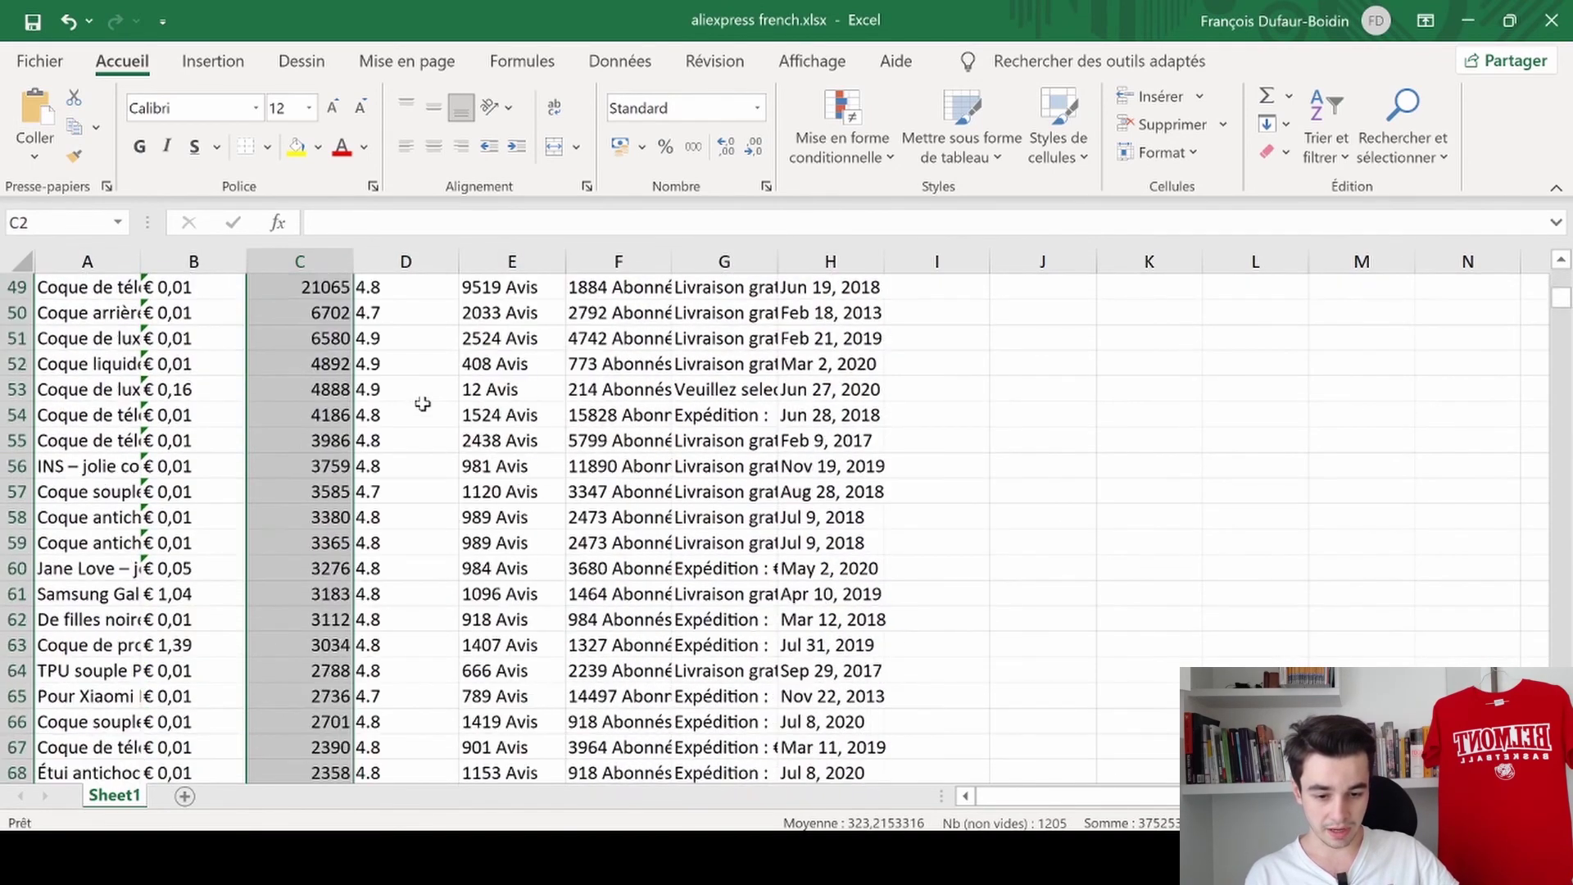
pyautogui.scroll(4, 421, 406)
pyautogui.scroll(12, 421, 408)
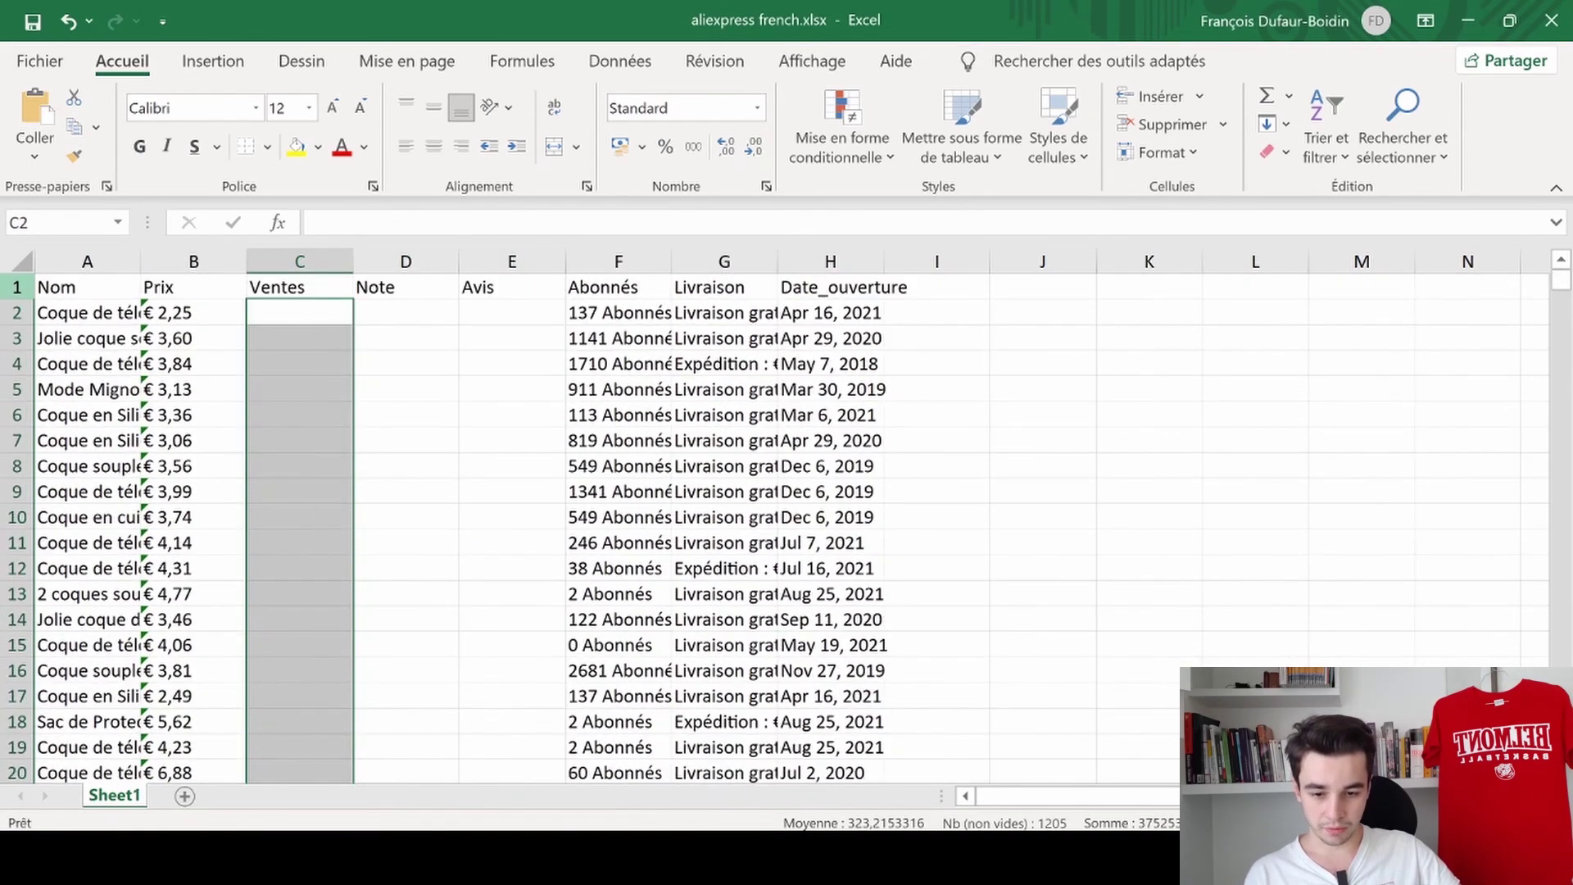
pyautogui.click(17, 312)
pyautogui.moveTo(16, 312); pyautogui.dragTo(206, 312)
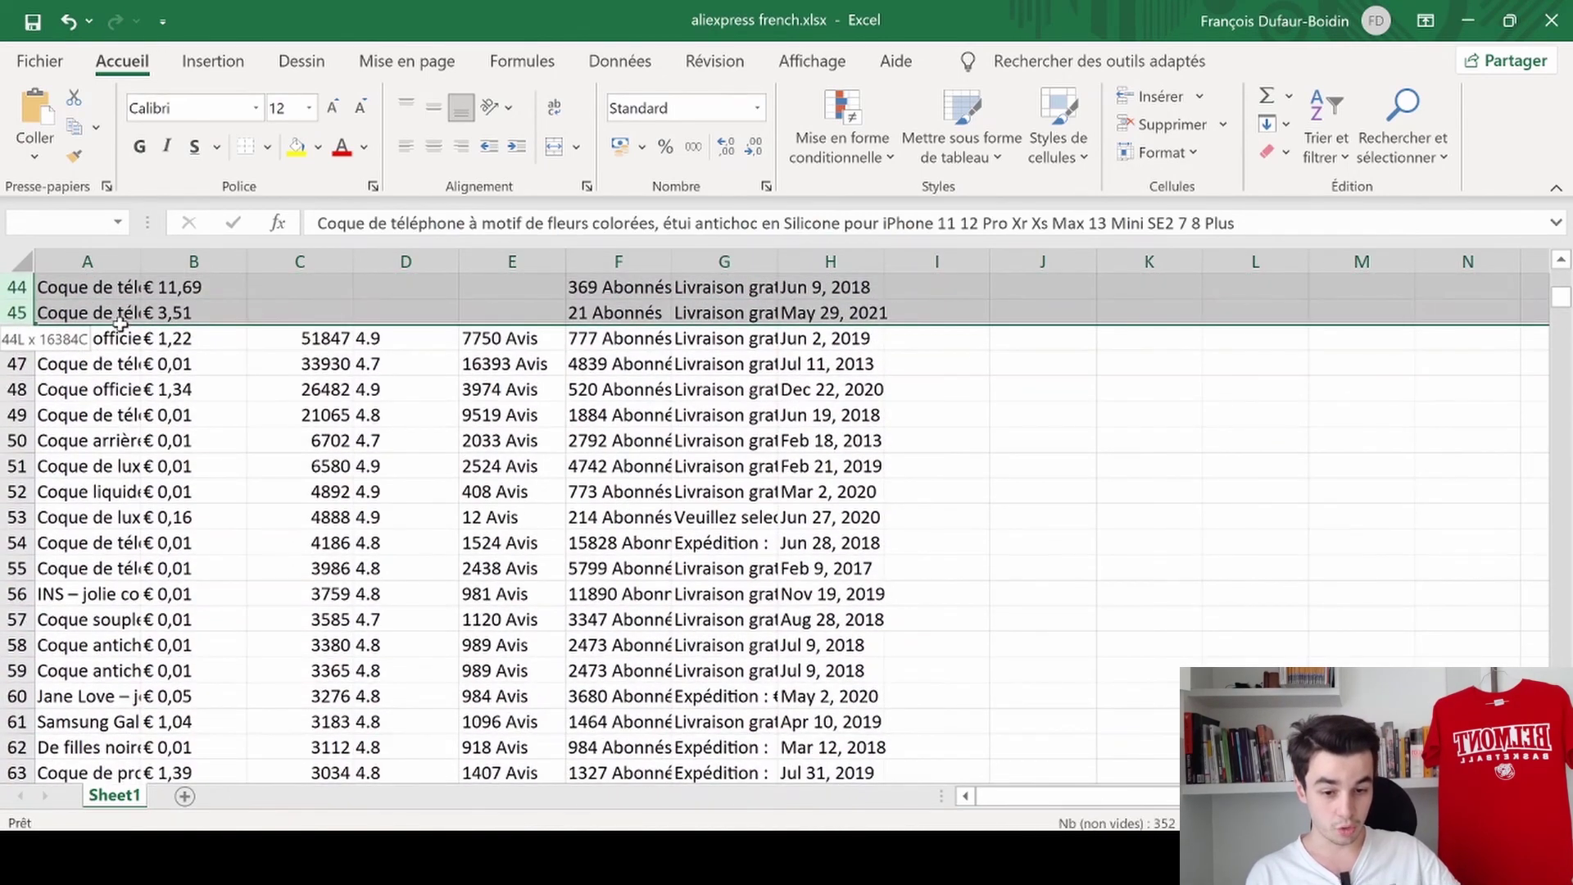
pyautogui.rightClick(227, 306)
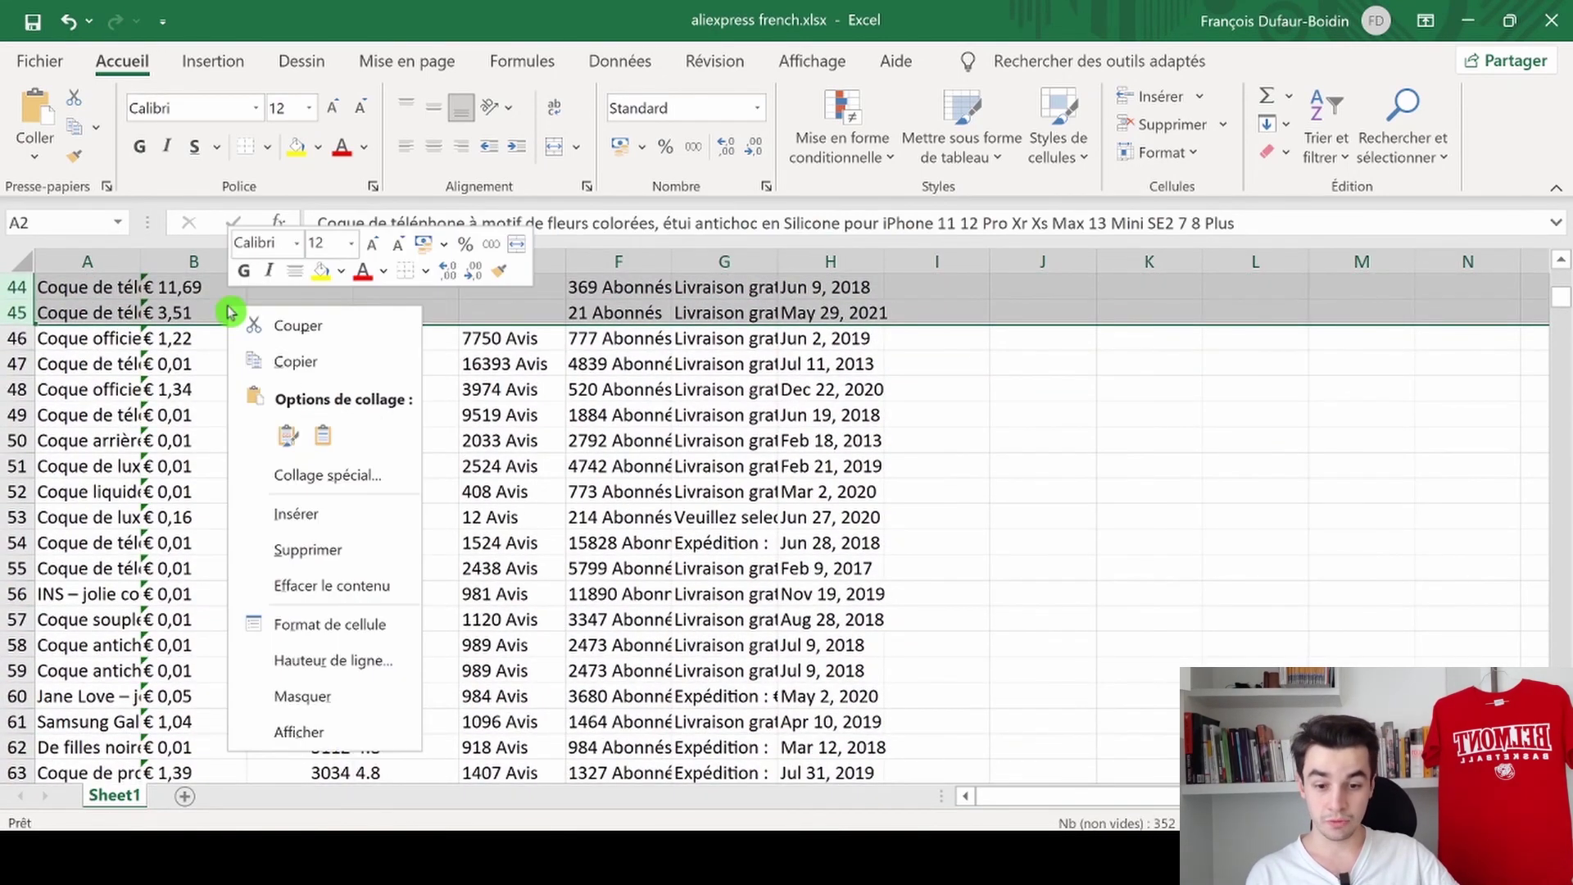
pyautogui.click(303, 549)
pyautogui.click(323, 491)
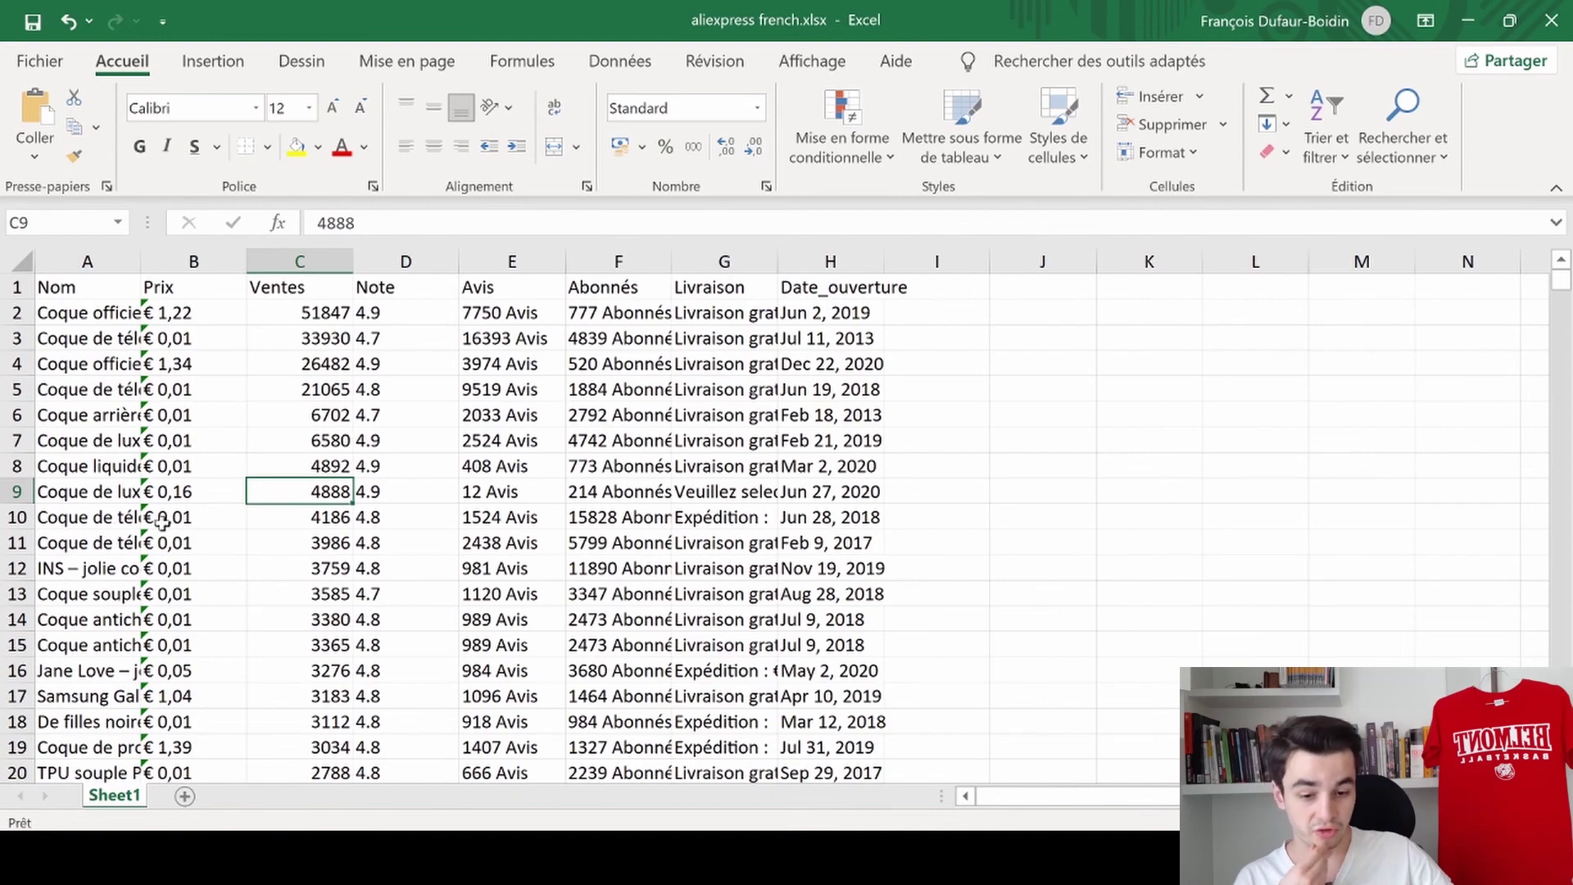
# - Remove all product data from row 20 downward, keeping only the best sellers in rows 2 to 19
pyautogui.scroll(-2, 209, 565)
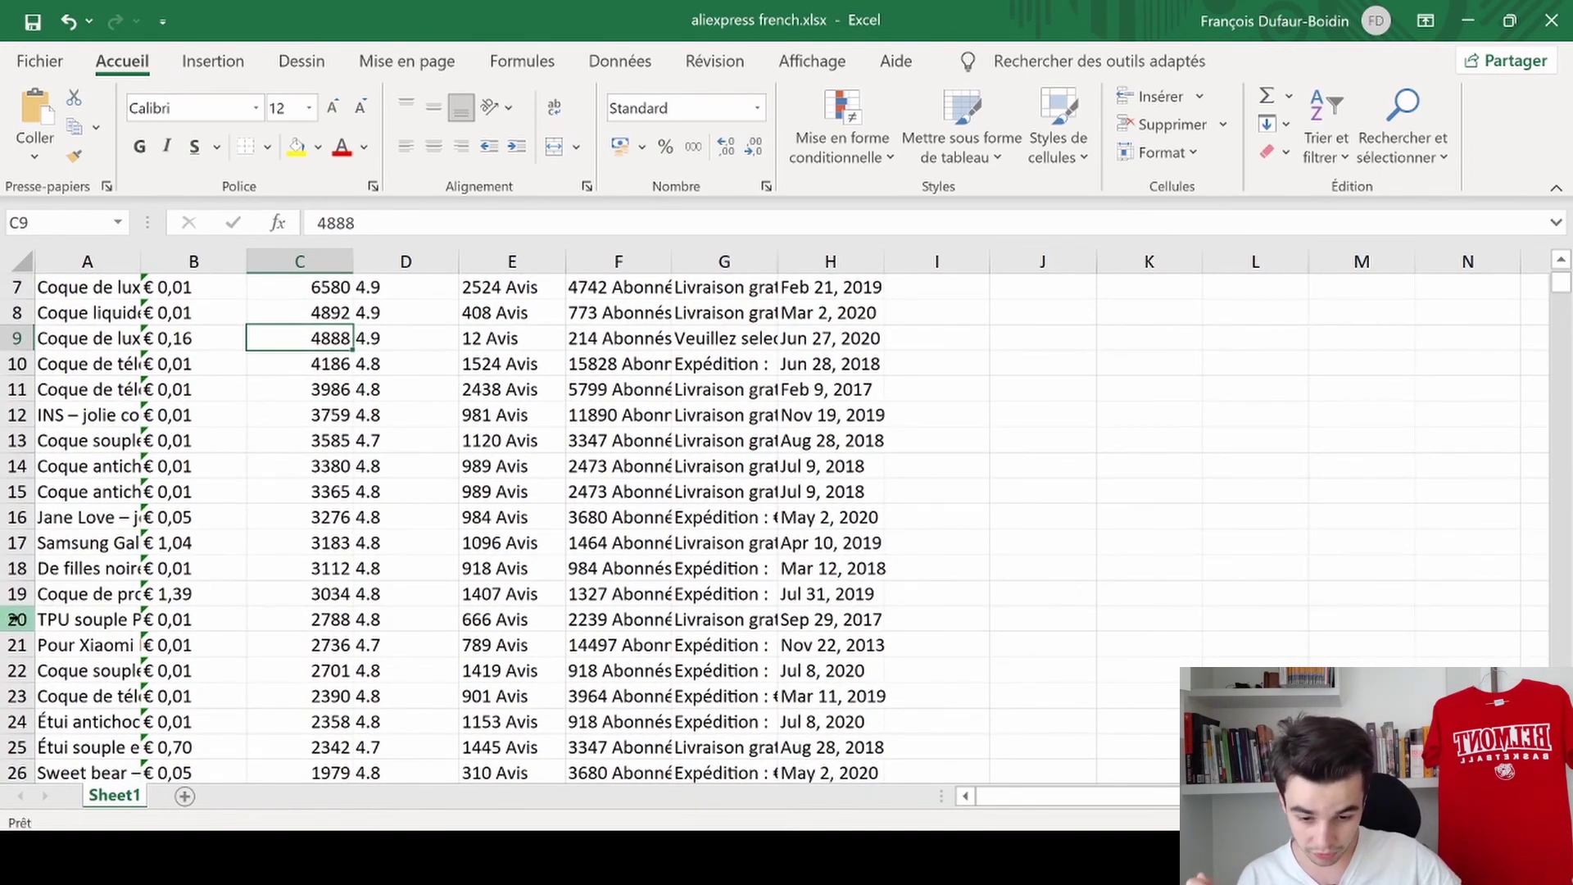
pyautogui.click(6, 621)
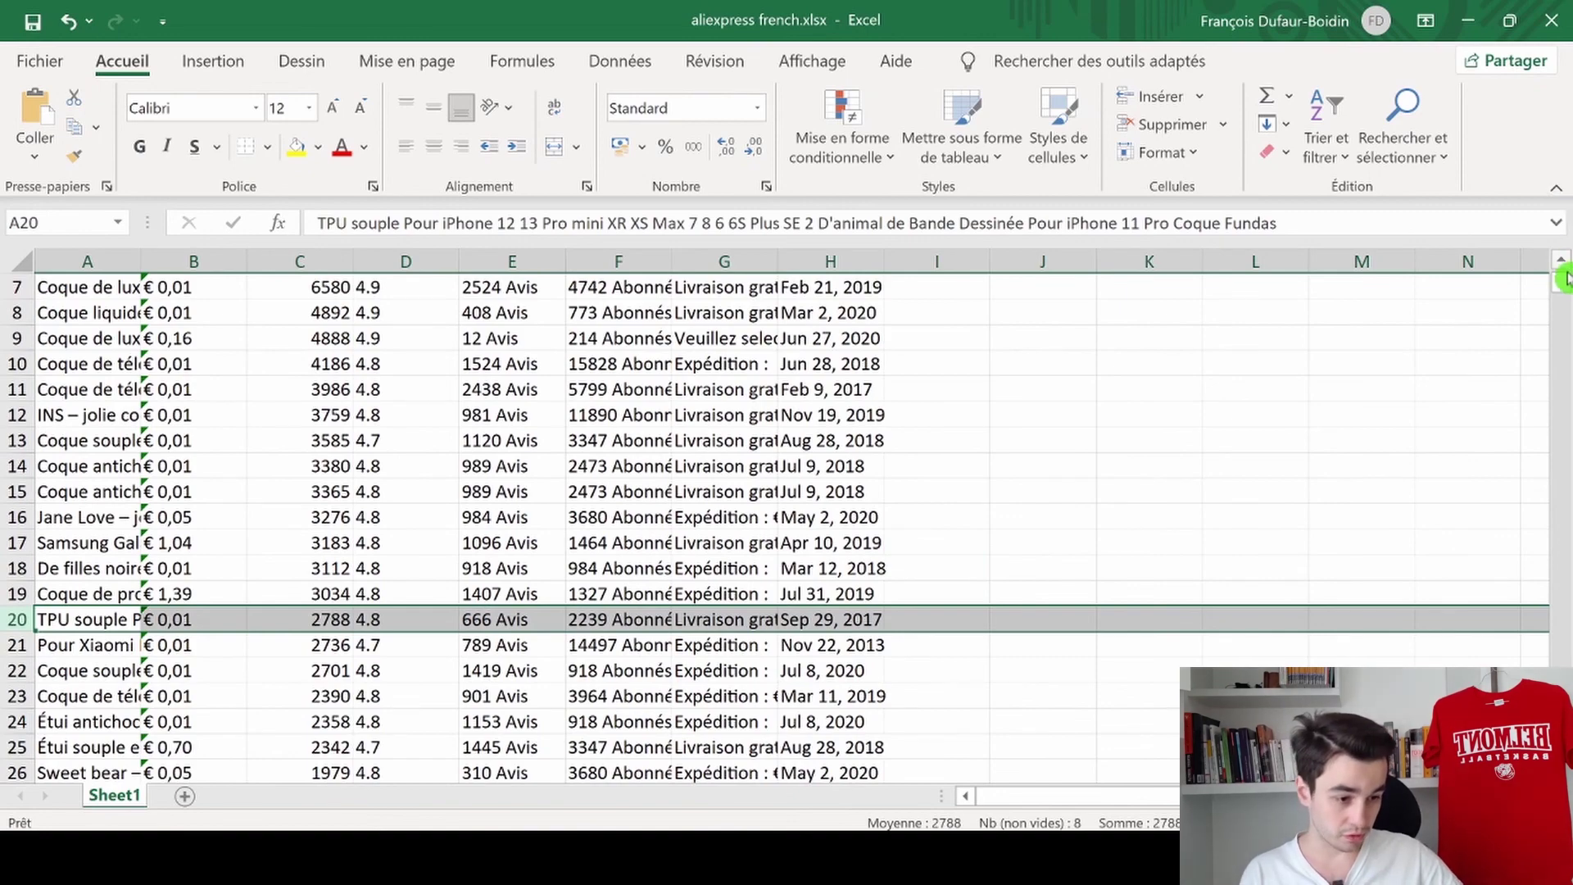
pyautogui.moveTo(1566, 278)
pyautogui.mouseDown()
pyautogui.moveTo(1565, 393)
pyautogui.moveTo(1561, 262)
pyautogui.mouseUp()
pyautogui.scroll(3, 393, 526)
pyautogui.click(182, 391)
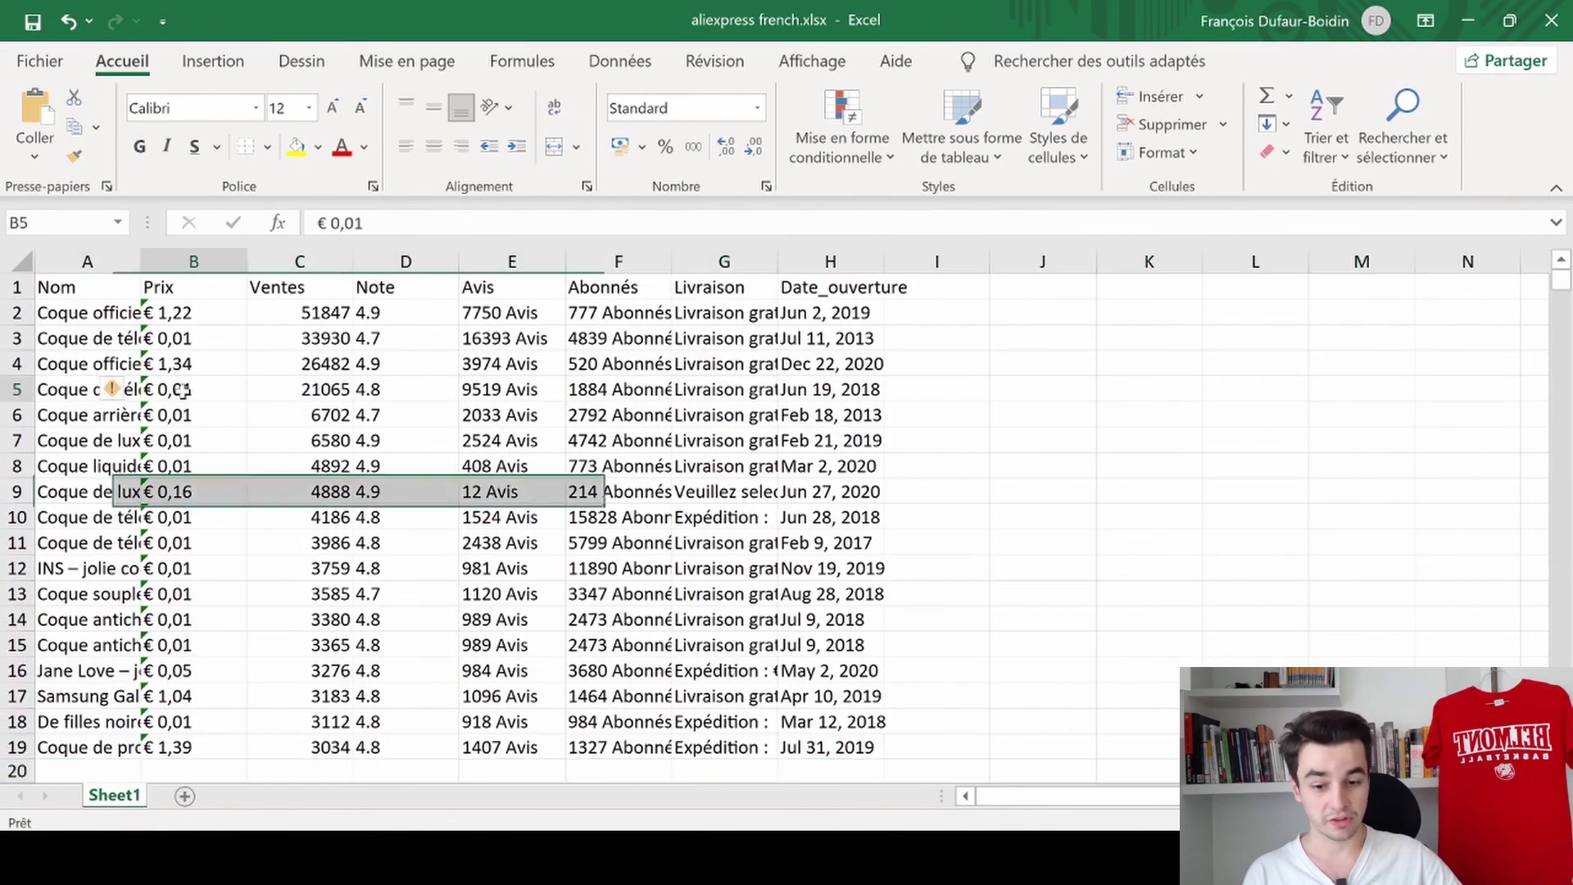
pyautogui.scroll(-4, 163, 377)
pyautogui.scroll(4, 197, 393)
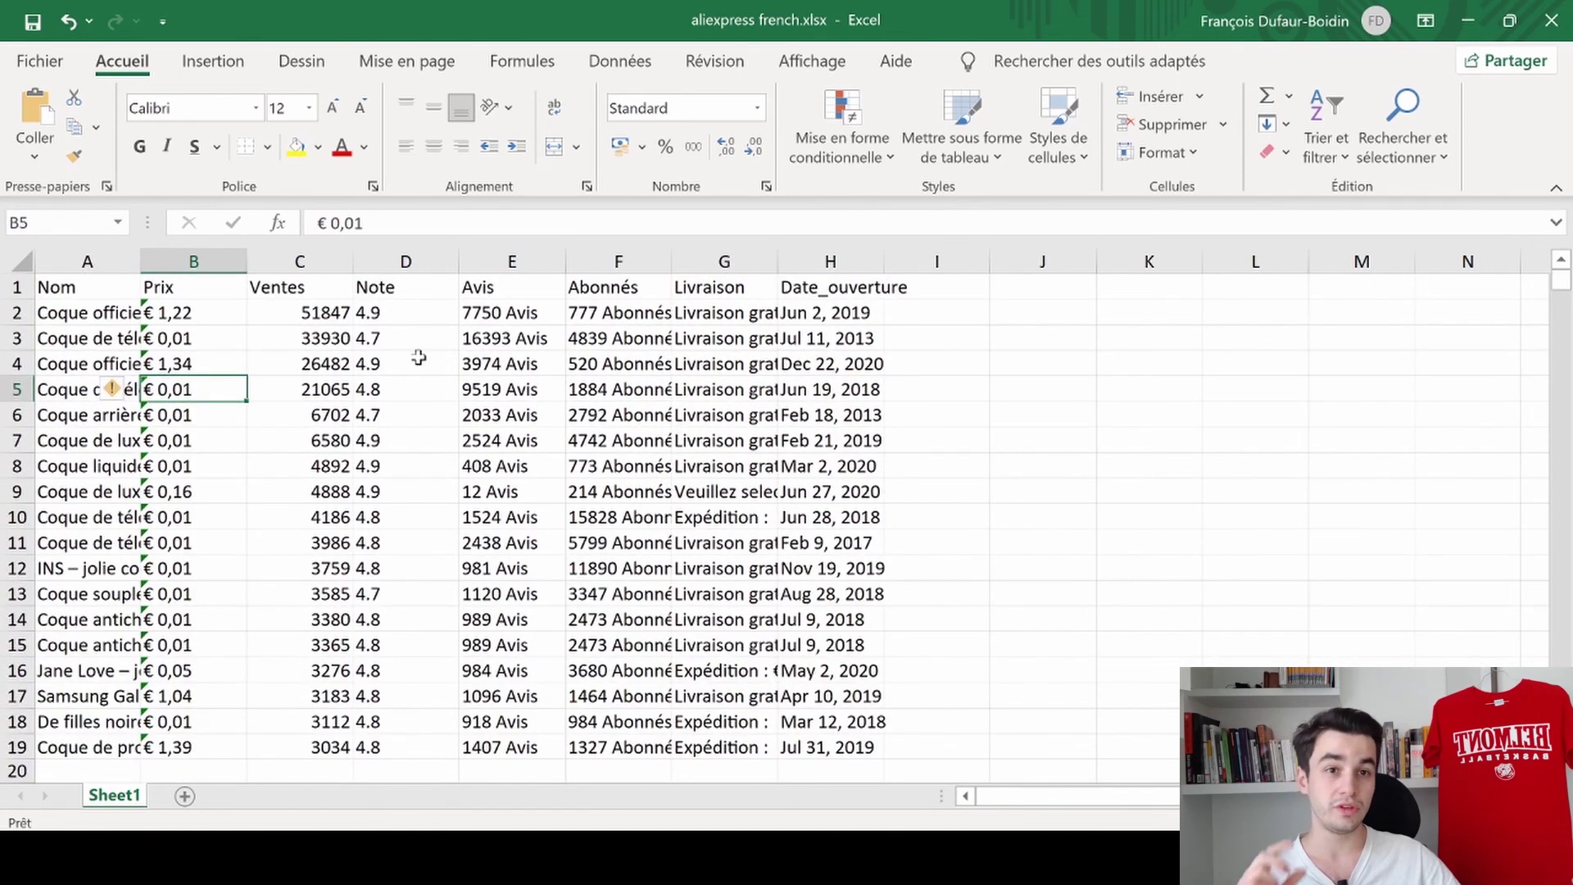
# - Examine the Livraison, Abonnés, Avis and Prix values of the best-selling products
pyautogui.click(696, 384)
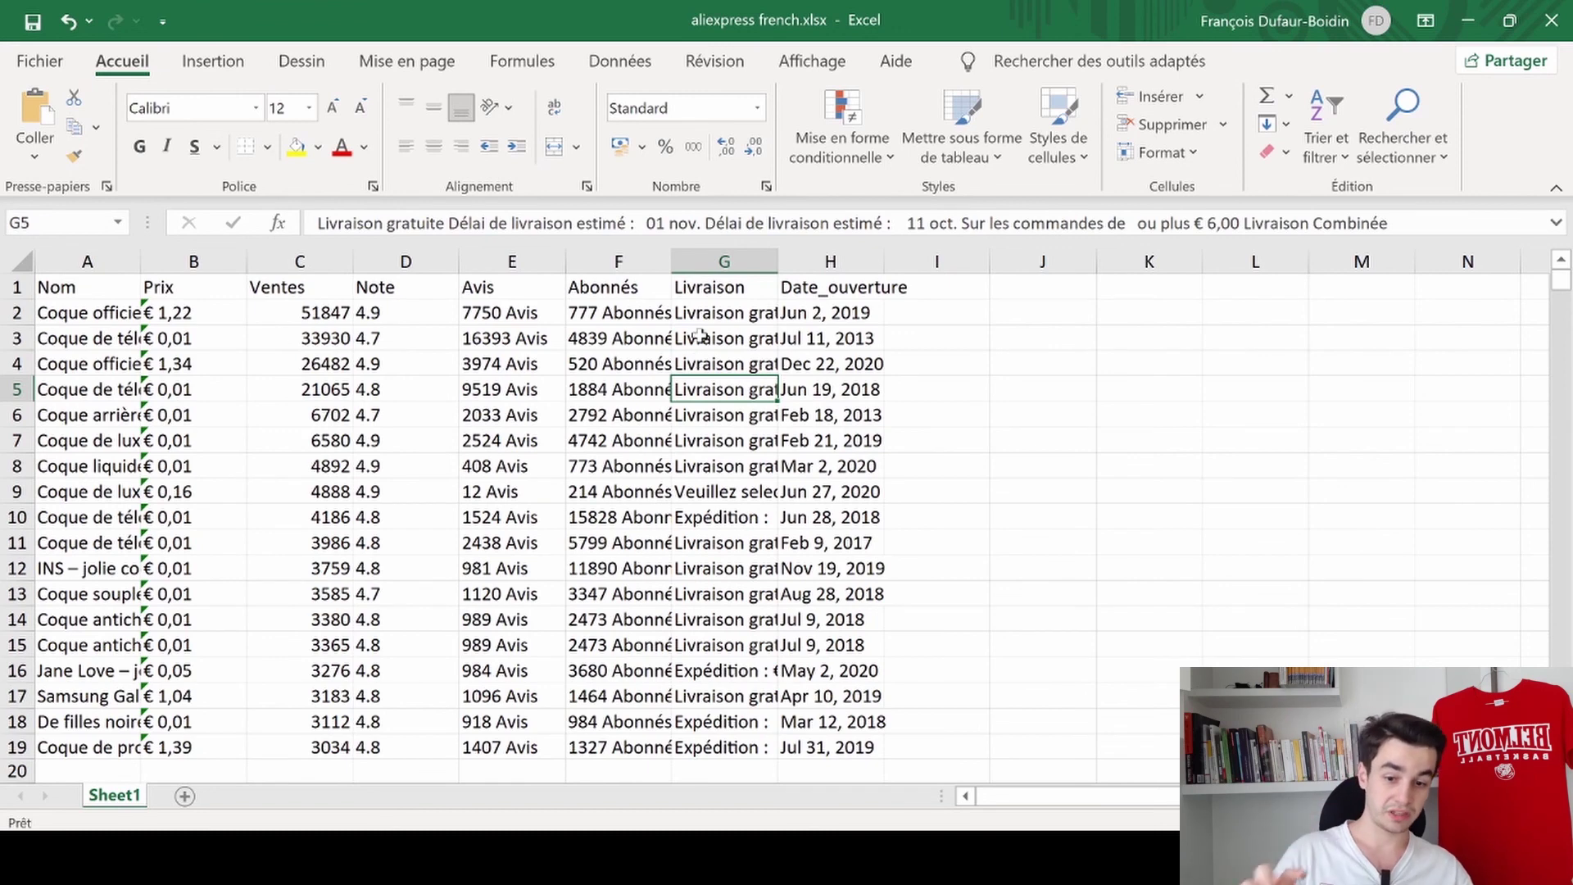
pyautogui.press('Up')
pyautogui.press('Up')
pyautogui.press('Up')
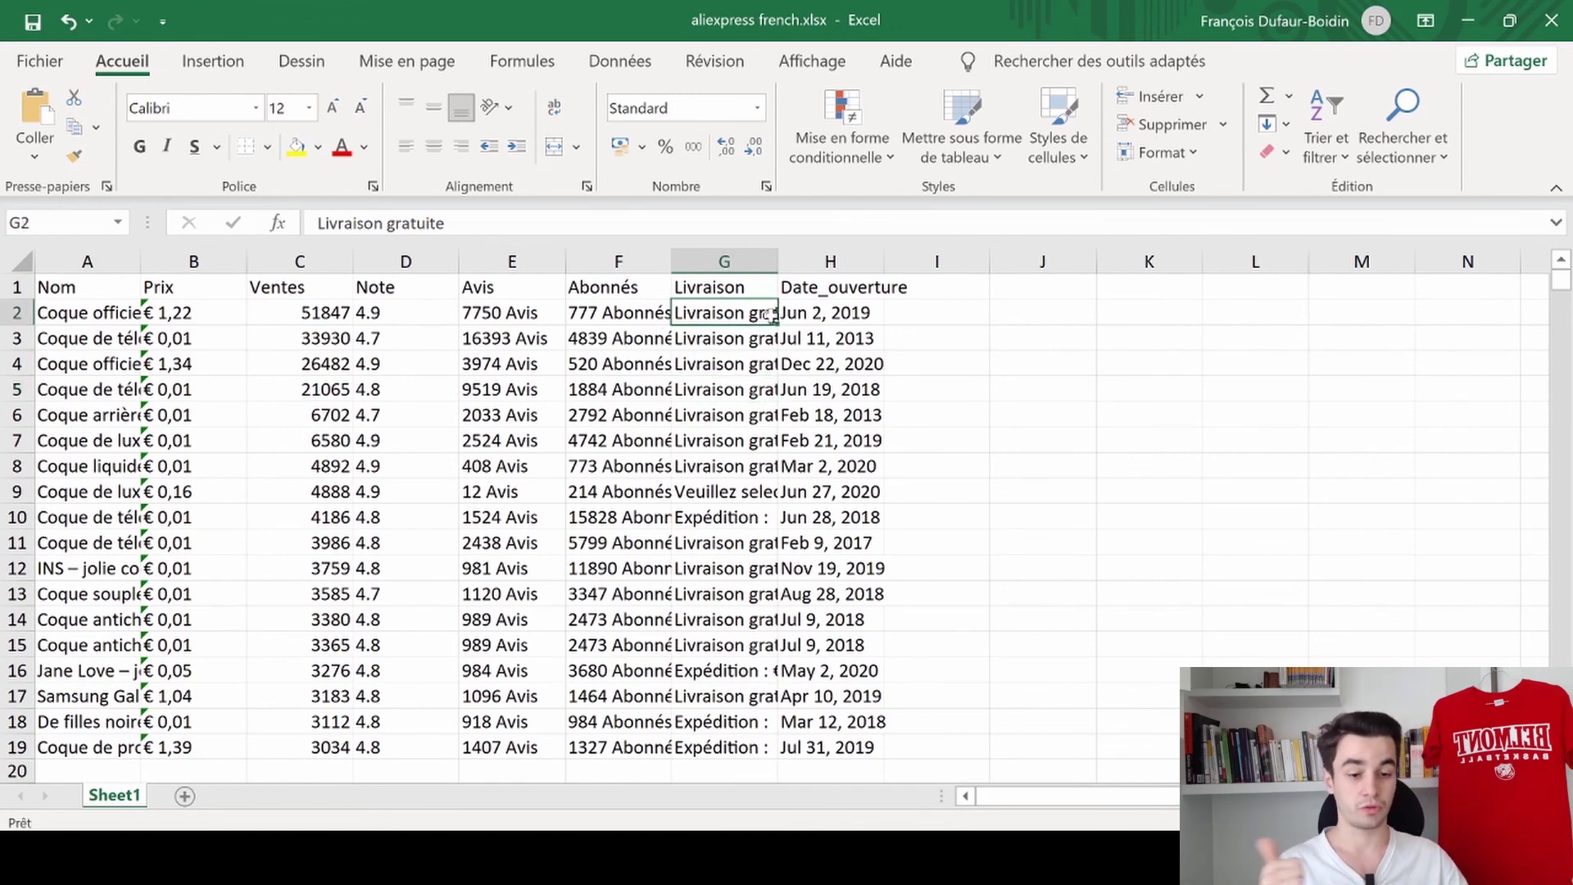
pyautogui.press('Right')
pyautogui.click(643, 316)
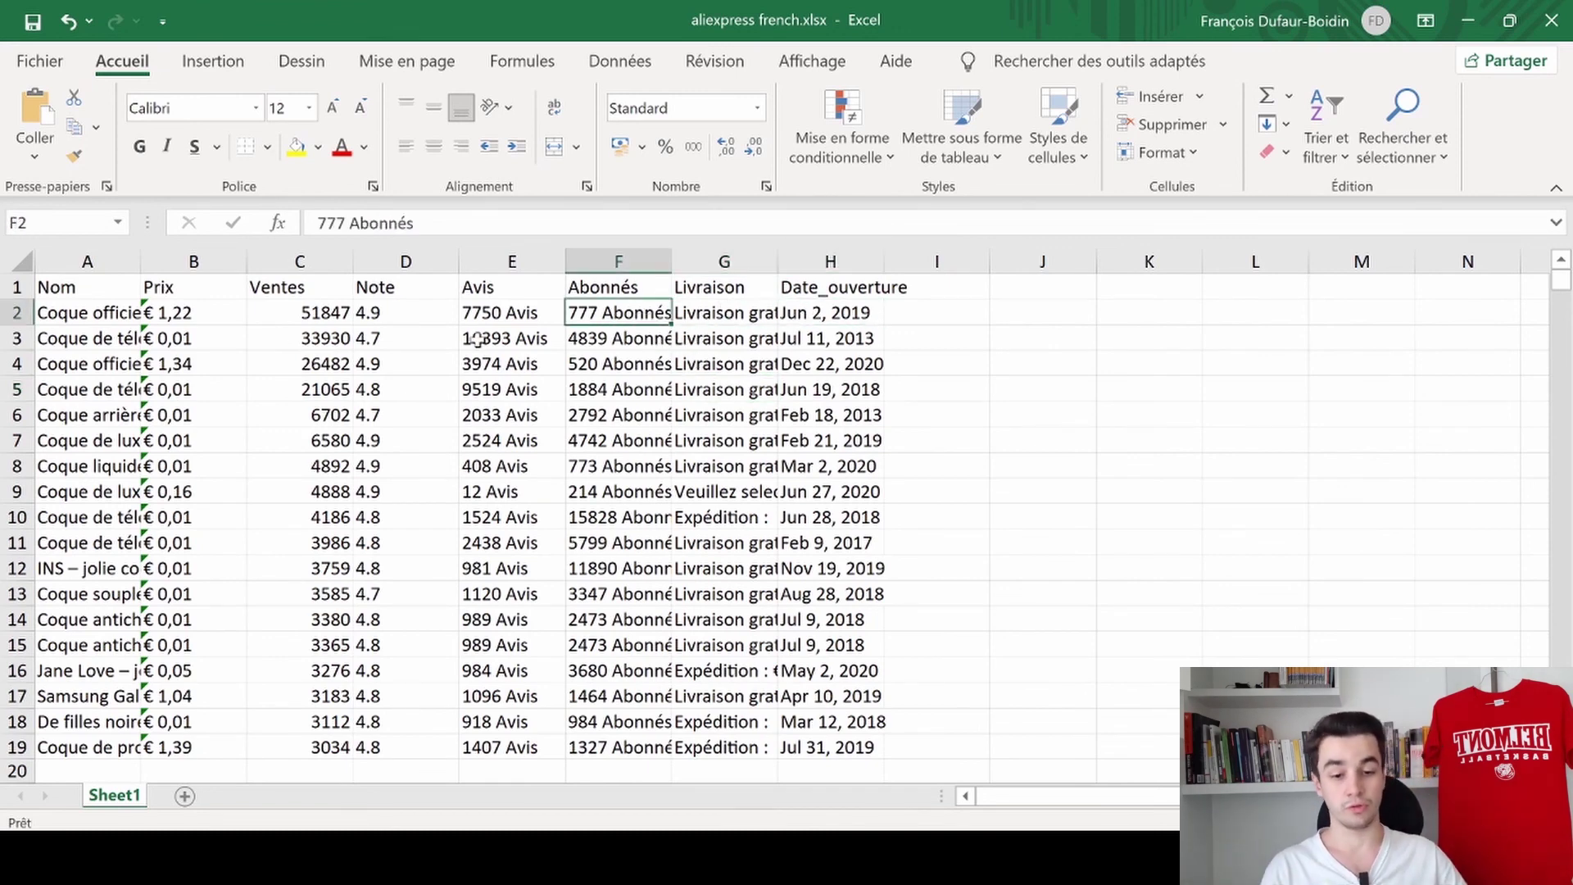
pyautogui.click(477, 336)
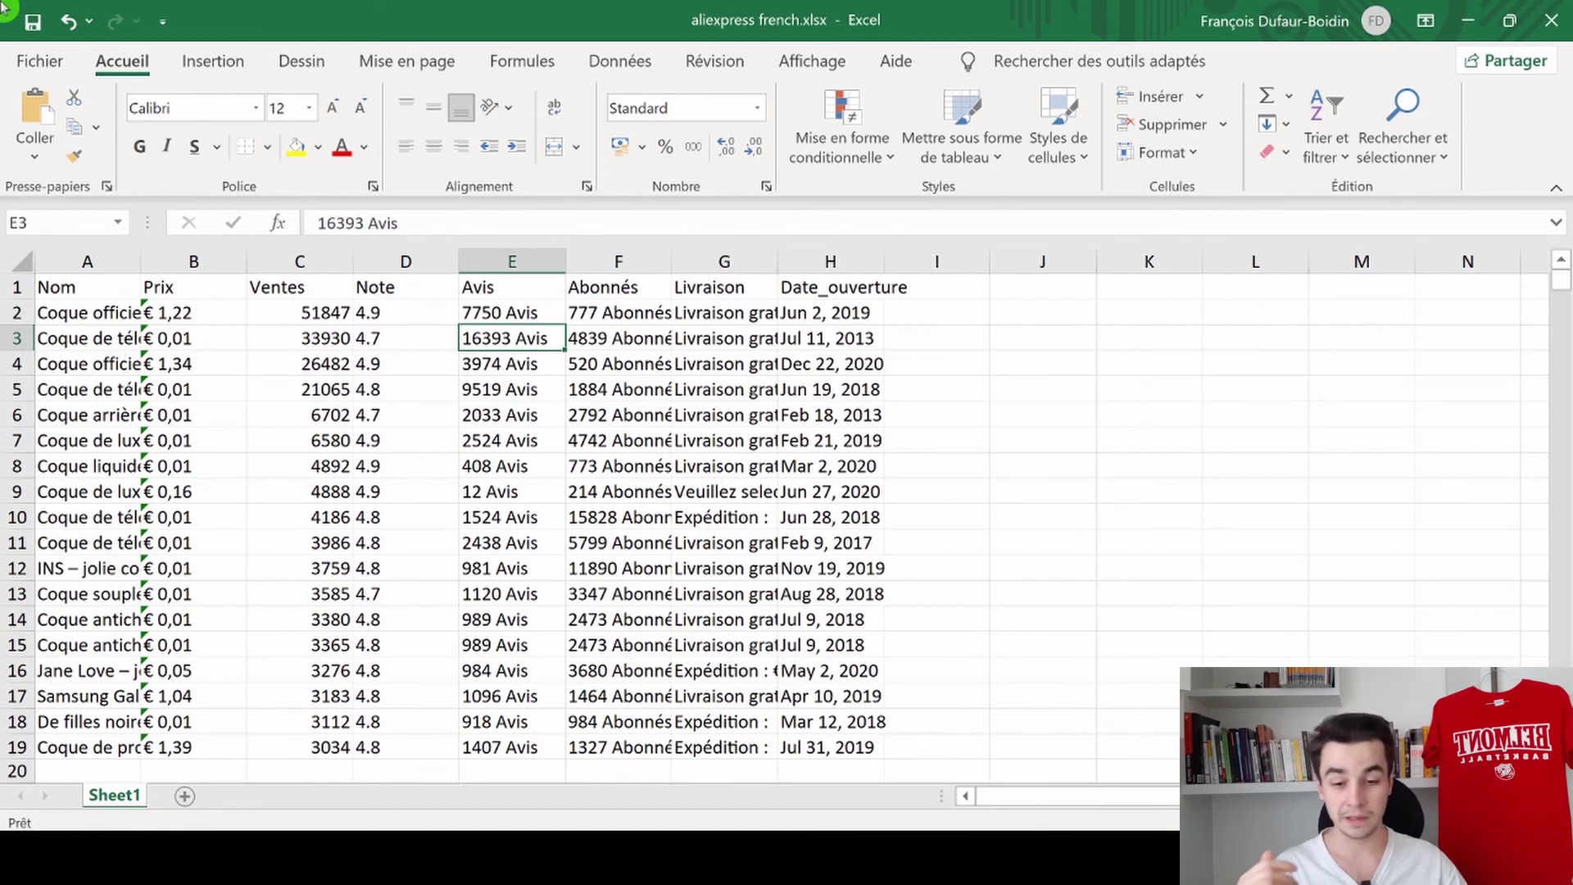
pyautogui.click(173, 748)
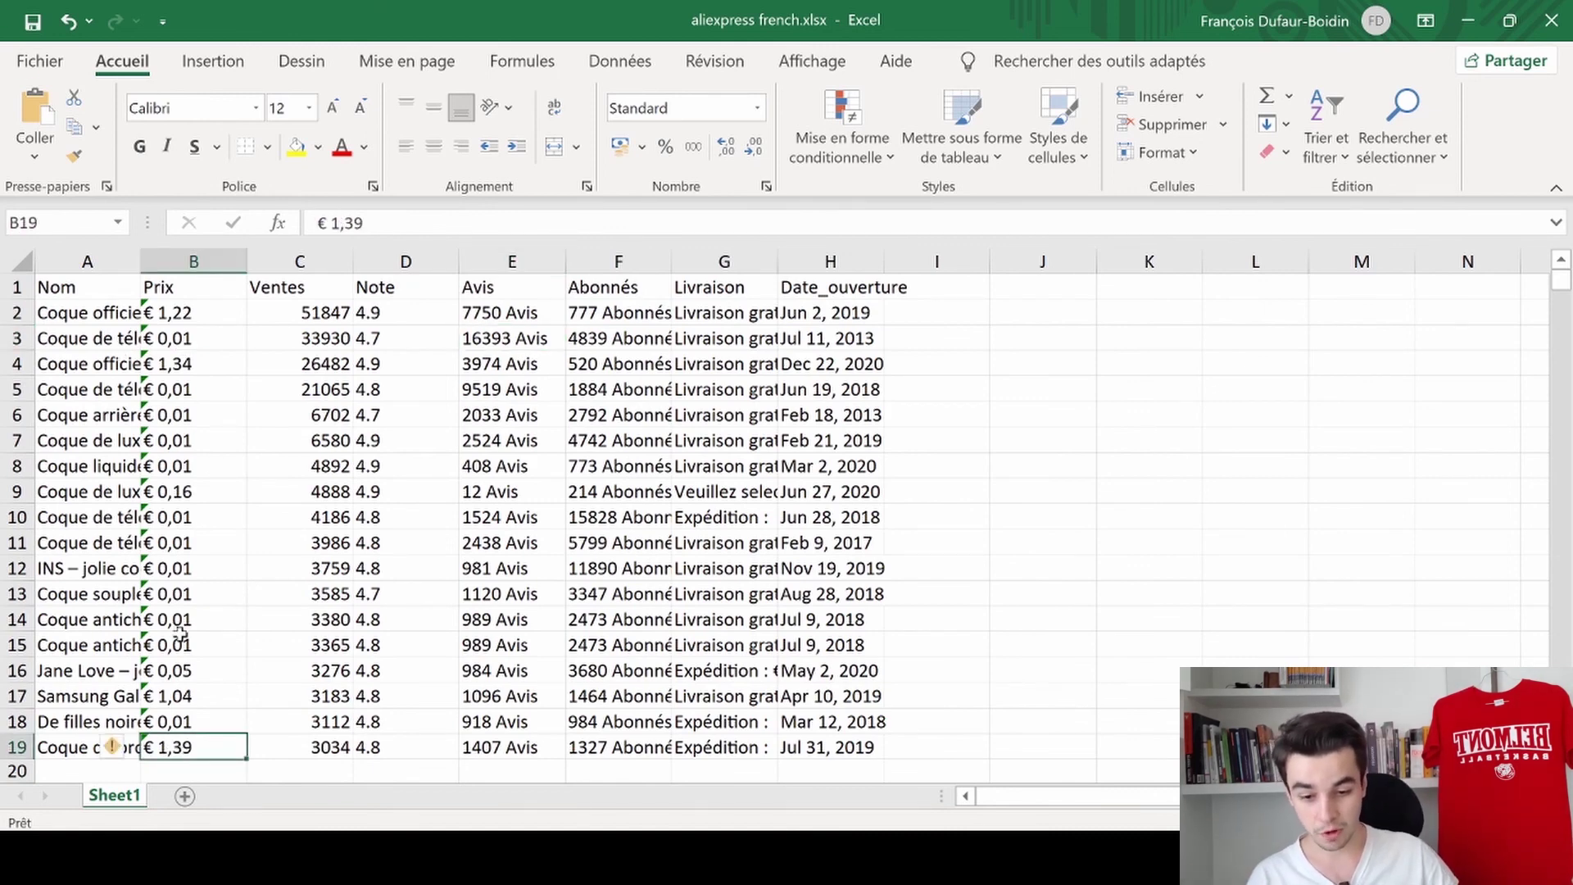